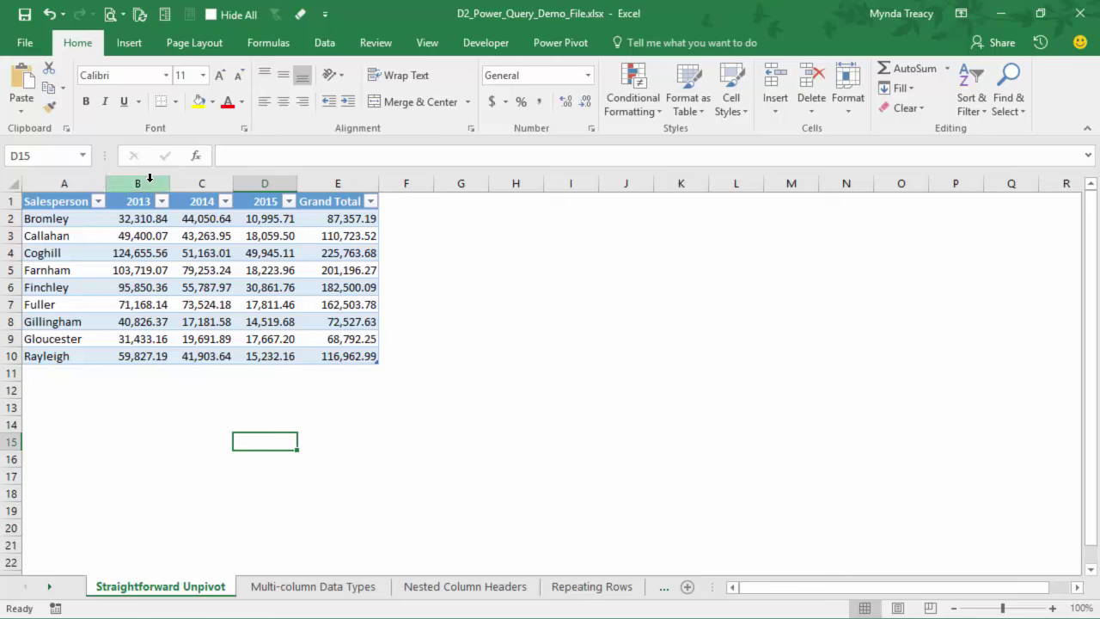
Step: Examine the 2013, 2014, 2015 and Grand Total columns of the salesperson table
{"action": "left_click_drag", "start_coordinate": [147, 181], "coordinate": [258, 188]}
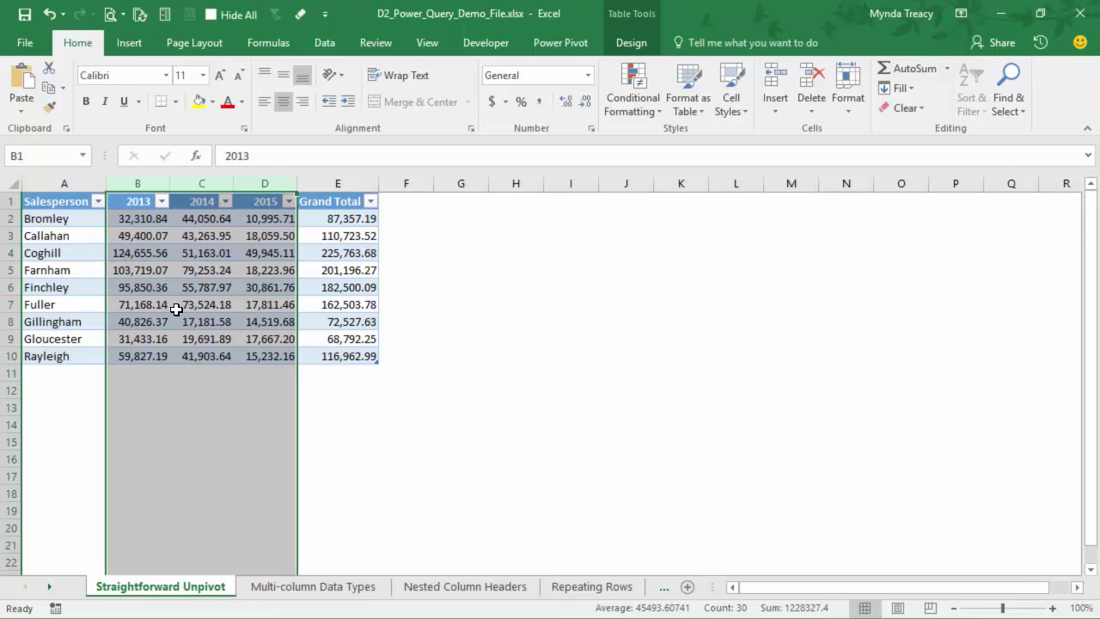
{"action": "left_click", "coordinate": [338, 201]}
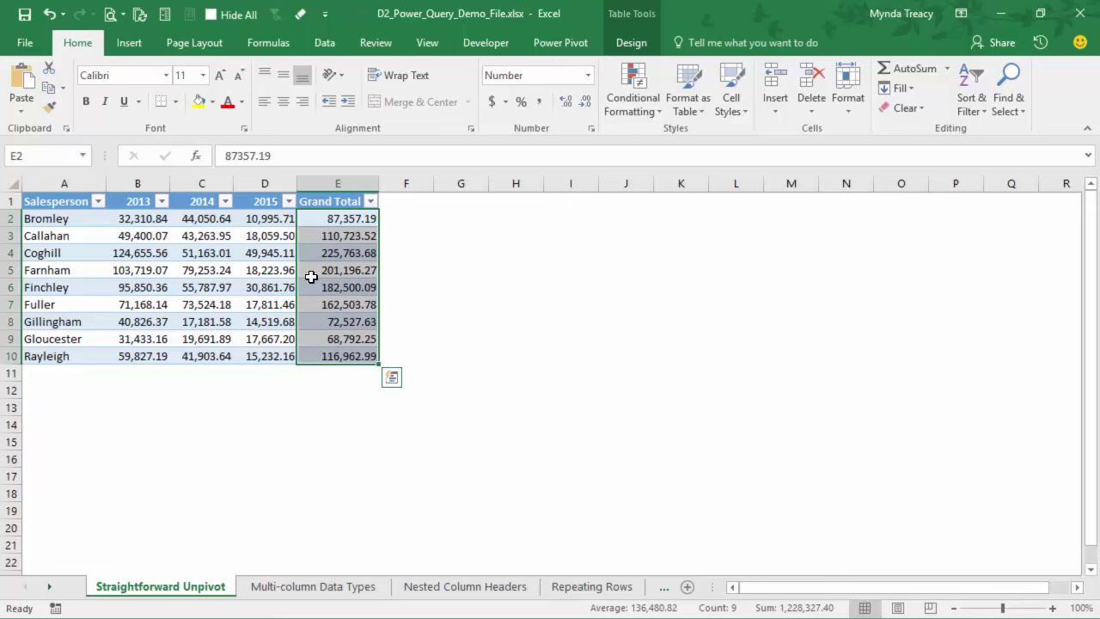
{"action": "left_click", "coordinate": [341, 175]}
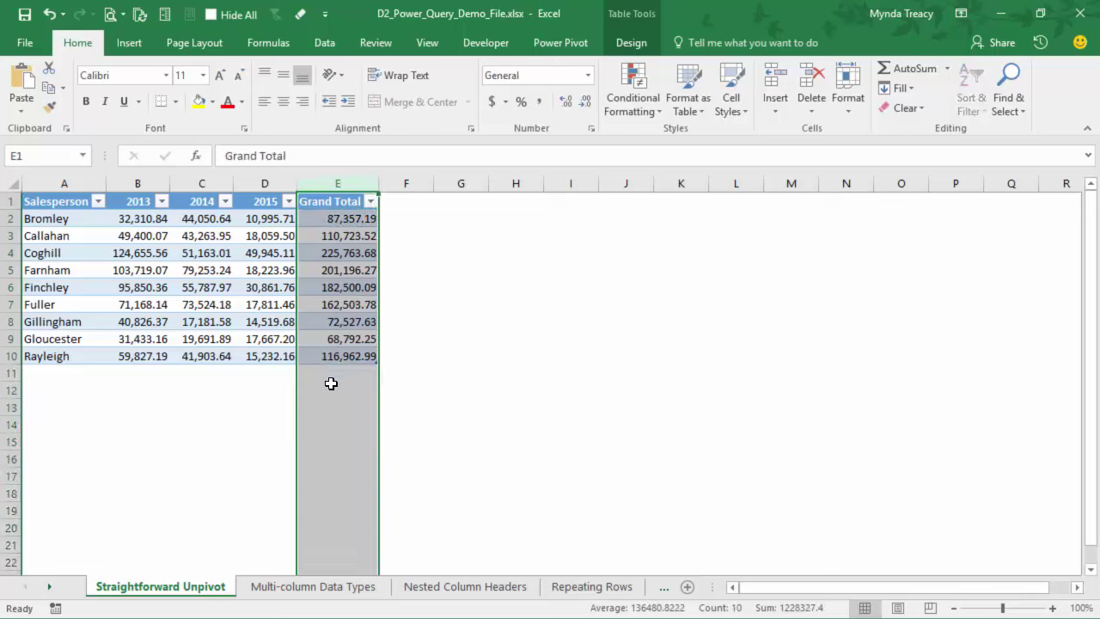
{"action": "left_click", "coordinate": [245, 181]}
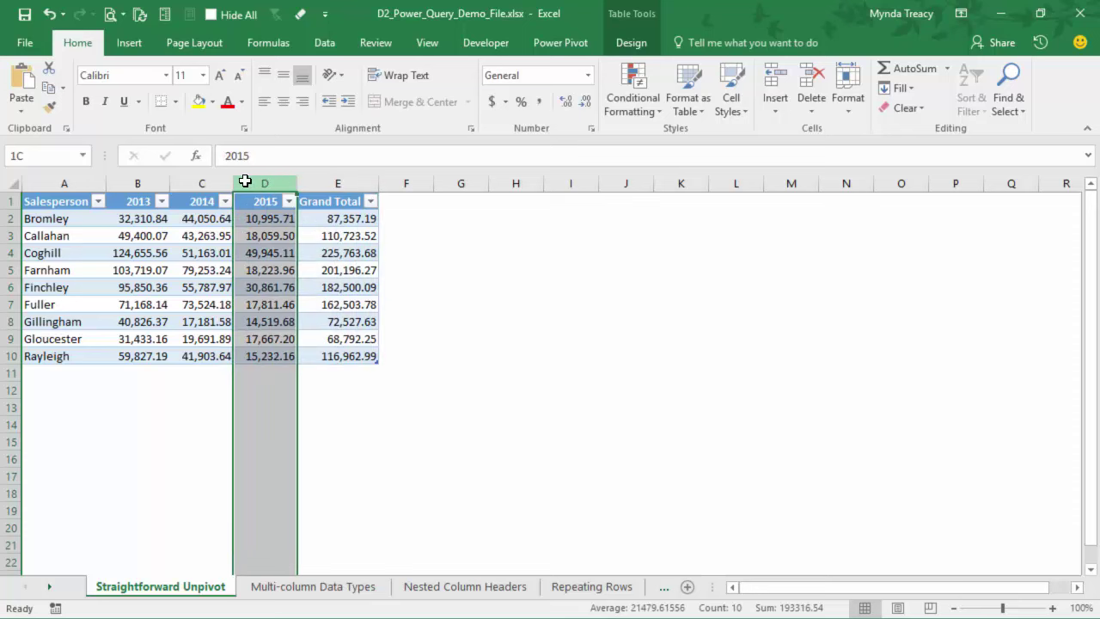
{"action": "left_click_drag", "start_coordinate": [245, 182], "coordinate": [143, 179]}
{"action": "left_click", "coordinate": [139, 179]}
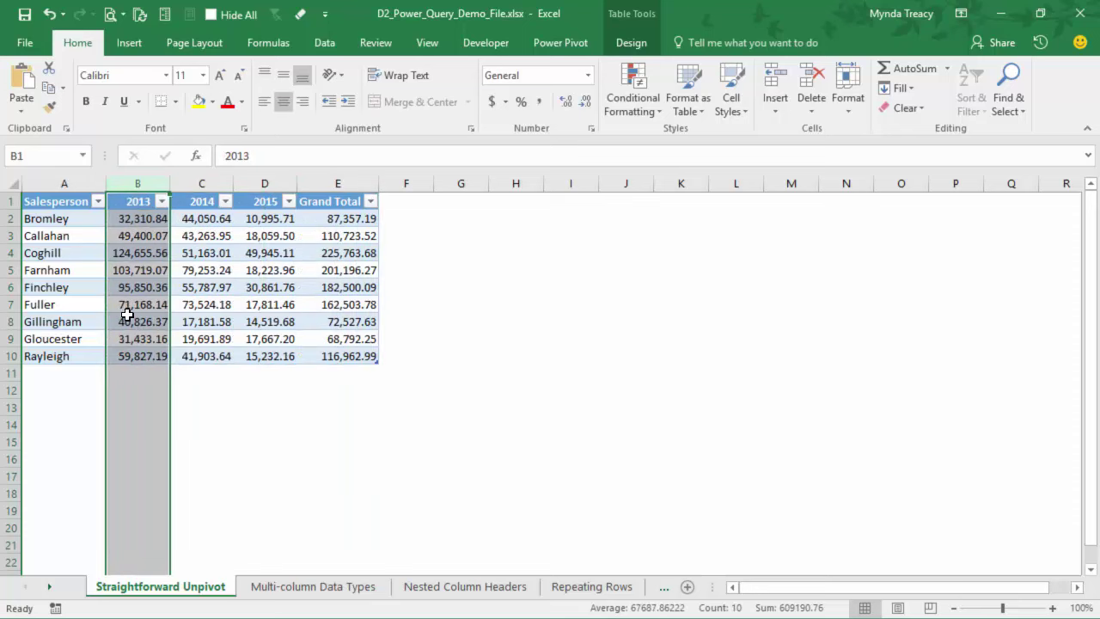
{"action": "left_click", "coordinate": [205, 183]}
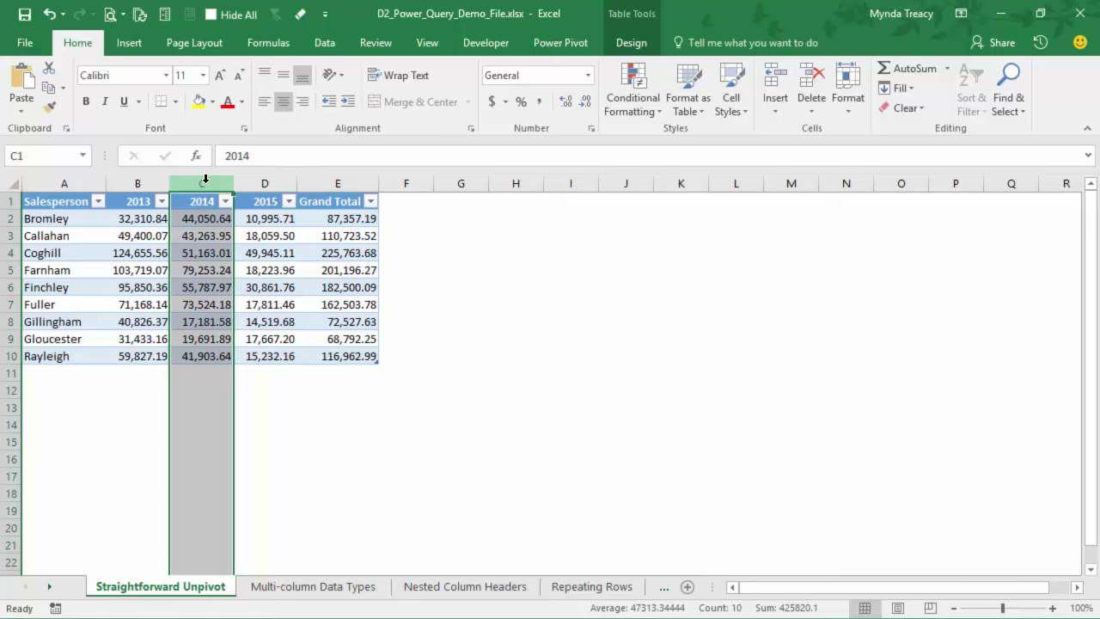
Step: Load the salesperson table from the Straightforward Unpivot sheet into the Query Editor
{"action": "left_click", "coordinate": [212, 286]}
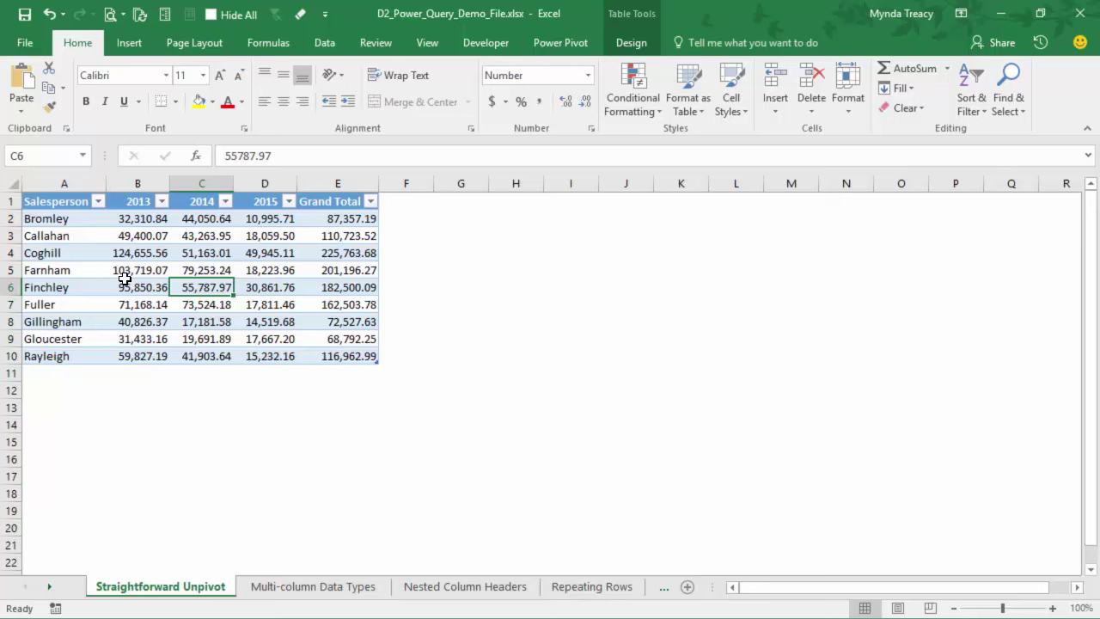
{"action": "left_click", "coordinate": [324, 45]}
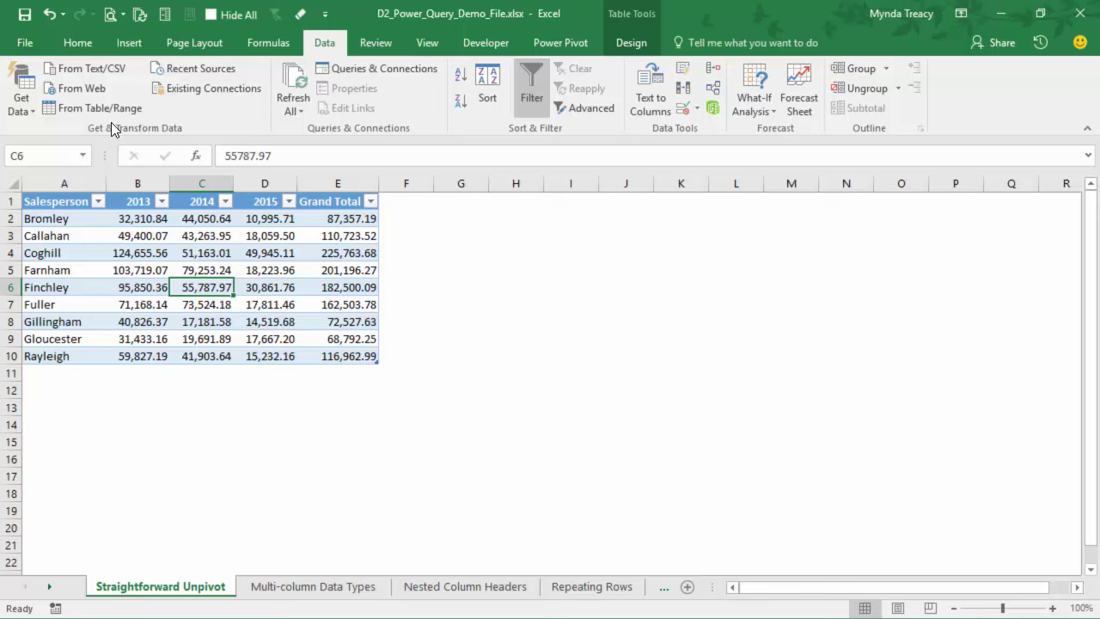
{"action": "left_click", "coordinate": [111, 104]}
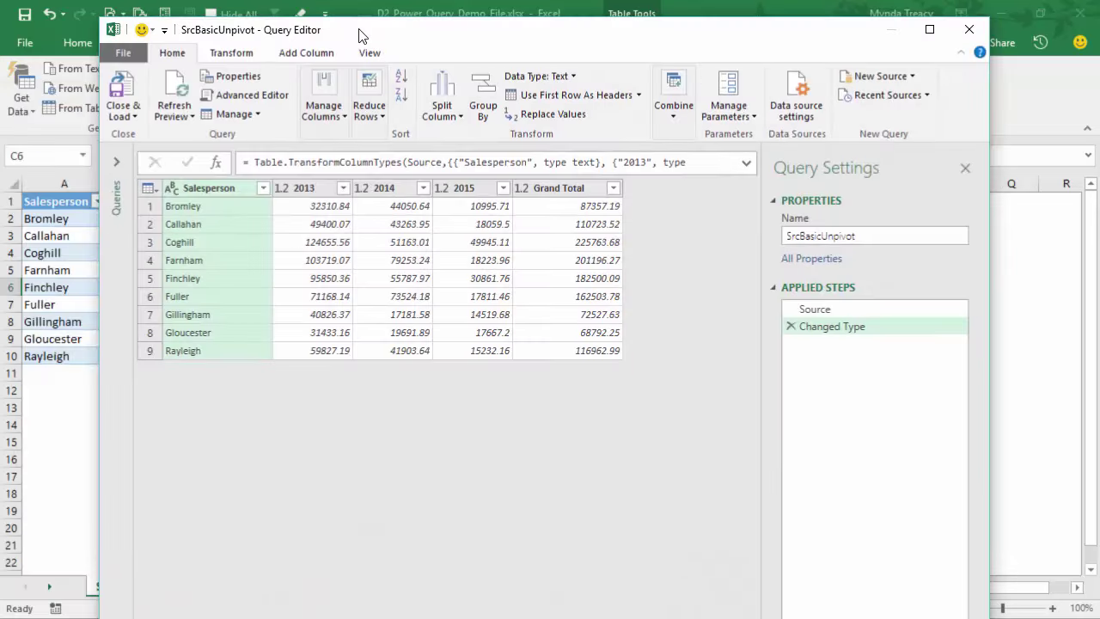
Step: Reposition and widen the Query Editor window so the data, commands and query settings all fit on screen
{"action": "double_click", "coordinate": [511, 29]}
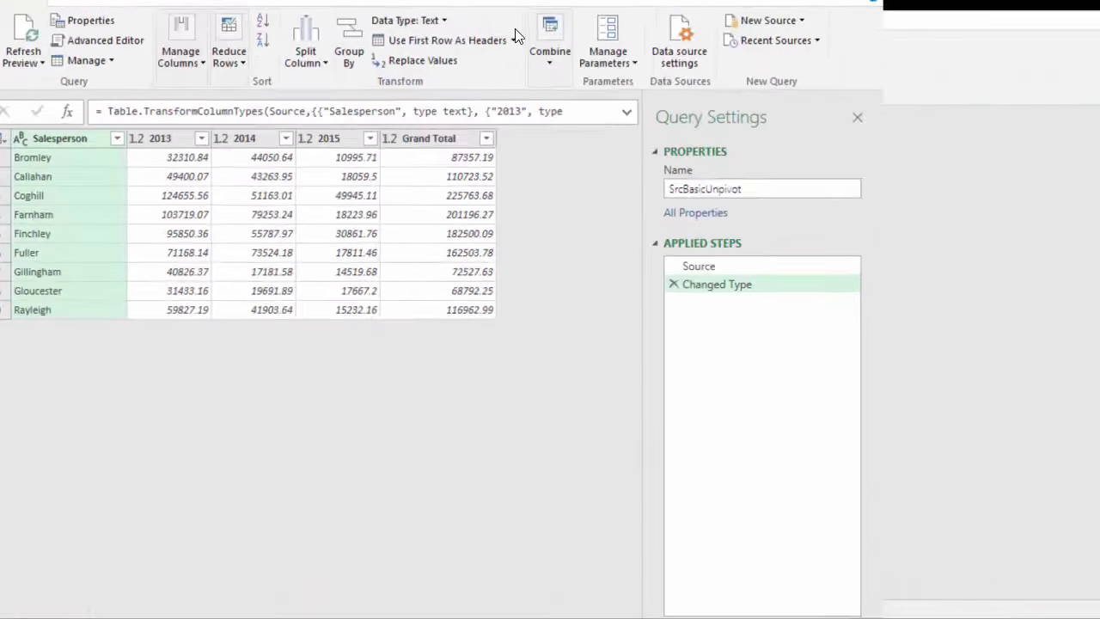
{"action": "left_click_drag", "start_coordinate": [305, 12], "coordinate": [423, 29]}
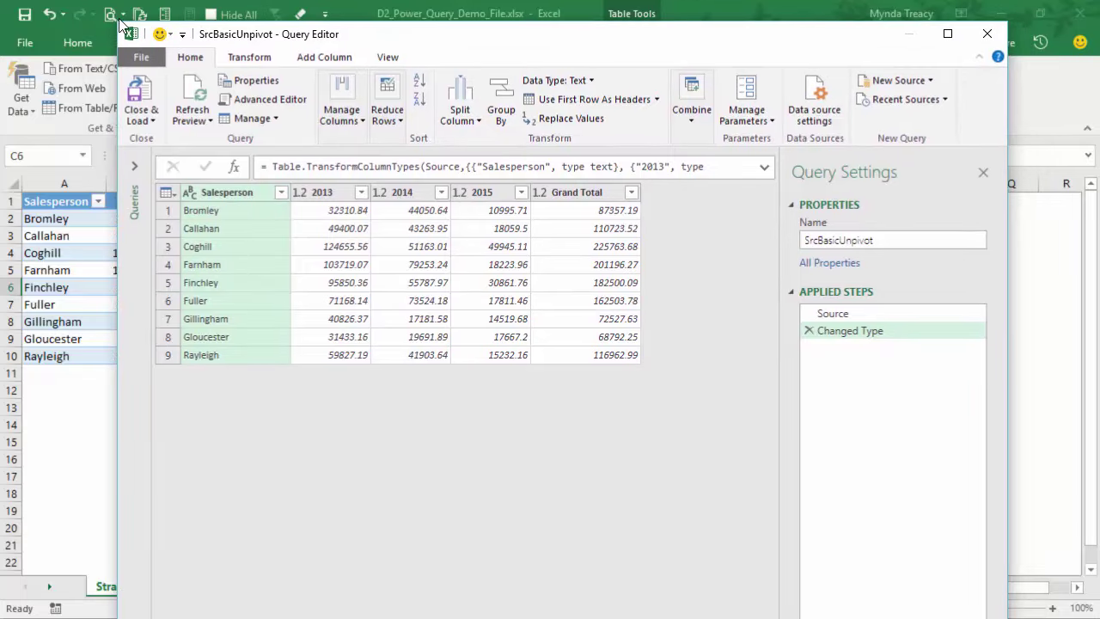
{"action": "left_click_drag", "start_coordinate": [356, 30], "coordinate": [463, 39]}
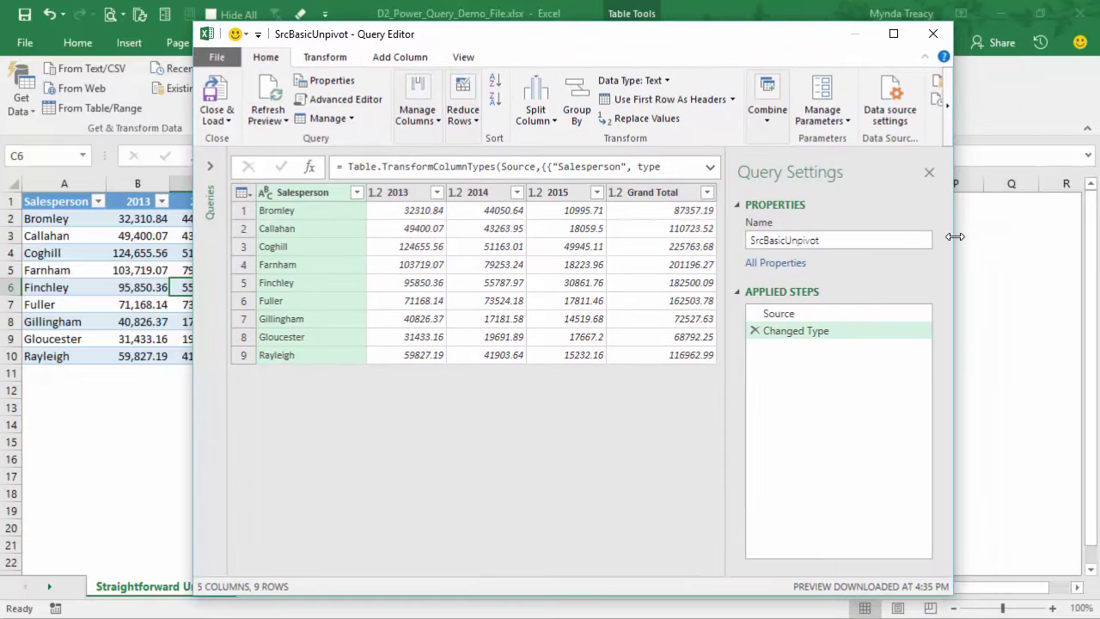
{"action": "left_click_drag", "start_coordinate": [955, 236], "coordinate": [1070, 237]}
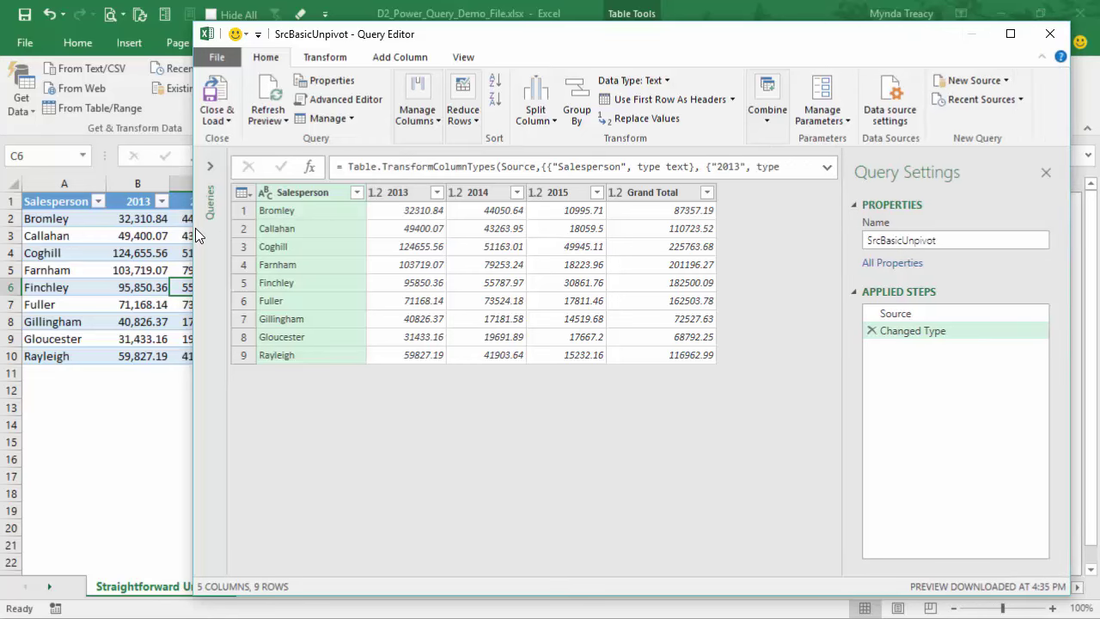
{"action": "left_click_drag", "start_coordinate": [193, 228], "coordinate": [100, 228]}
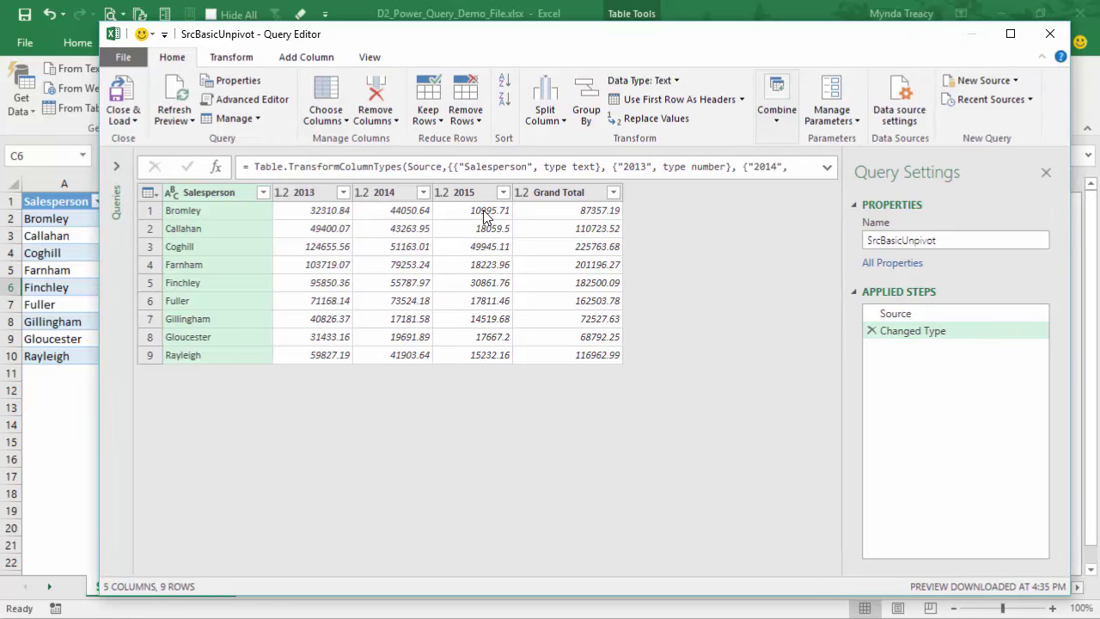
Step: Remove the Grand Total column from the query and unpivot the 2013, 2014 and 2015 columns
{"action": "left_click", "coordinate": [553, 193]}
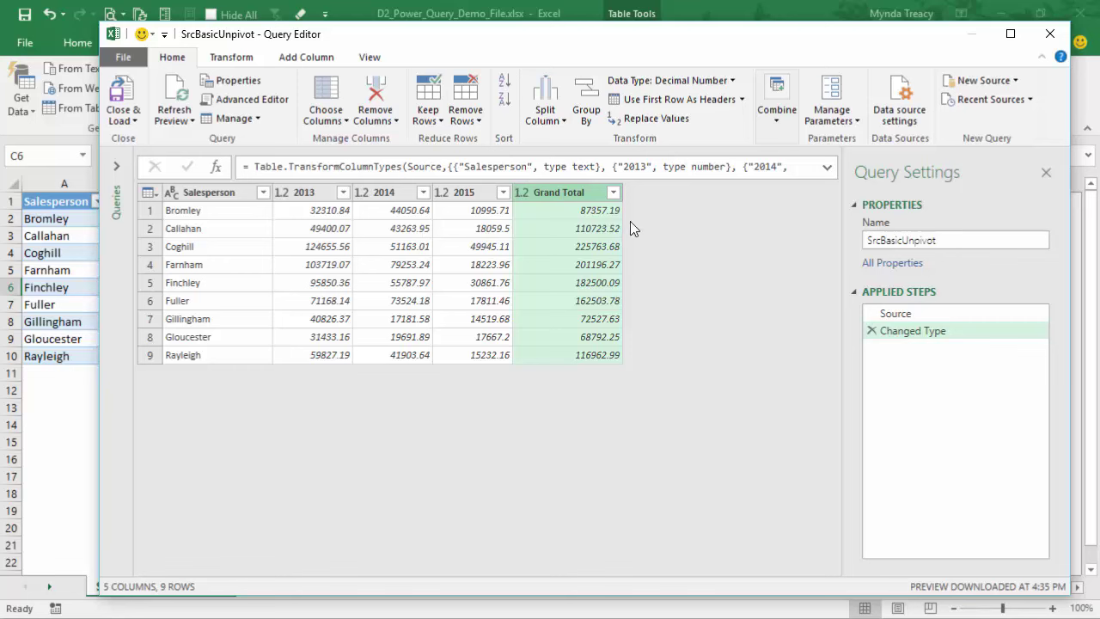
{"action": "key", "text": "Delete"}
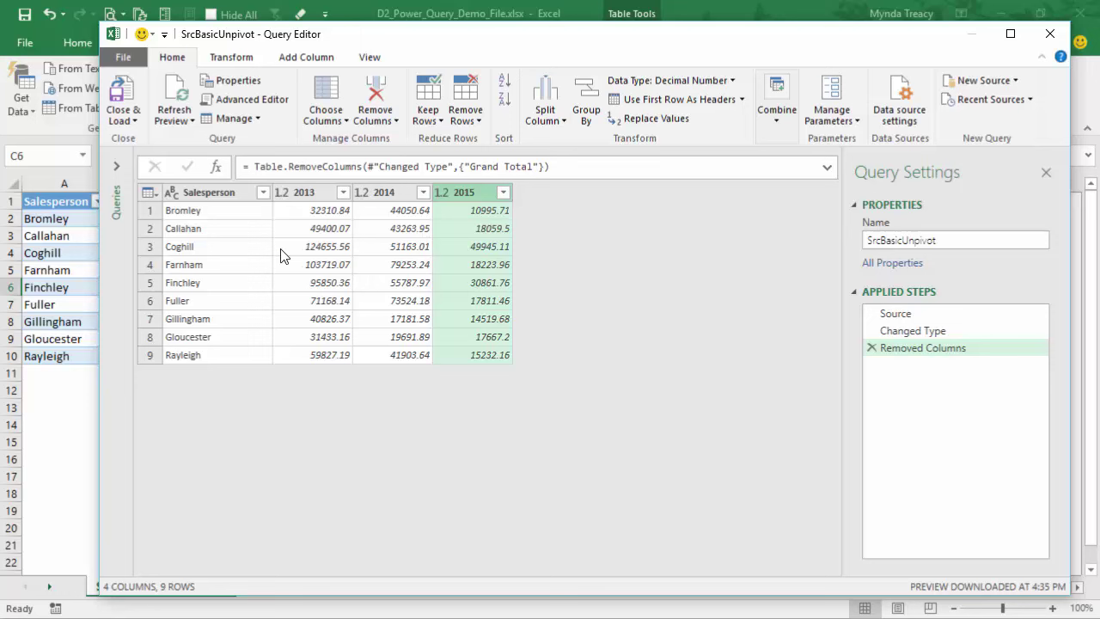
{"action": "left_click", "coordinate": [301, 193]}
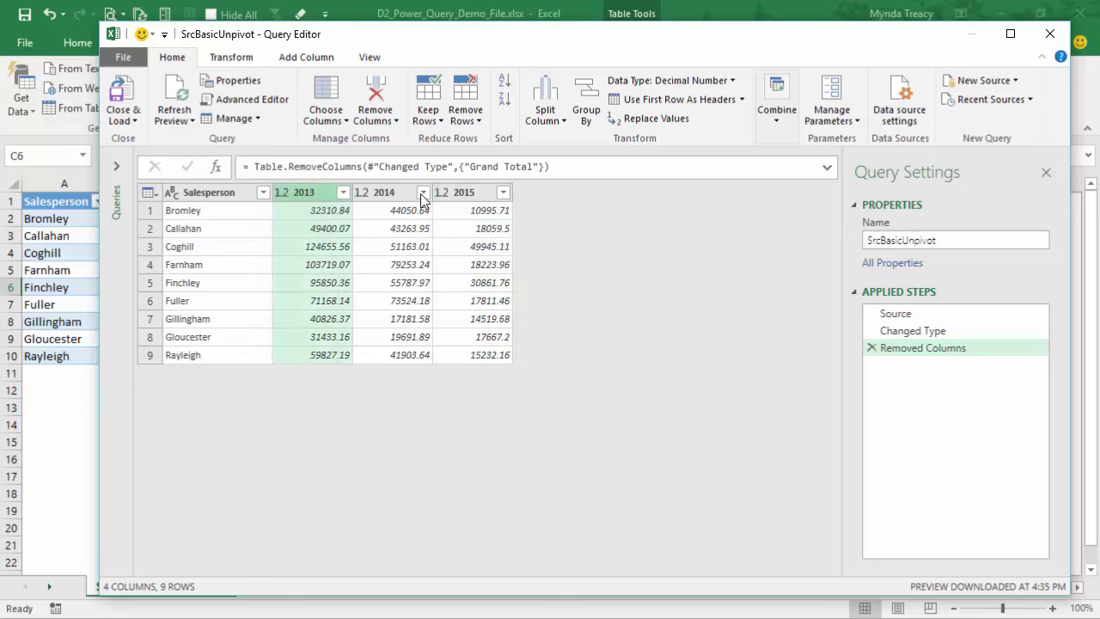
{"action": "left_click", "coordinate": [456, 198], "text": "shift"}
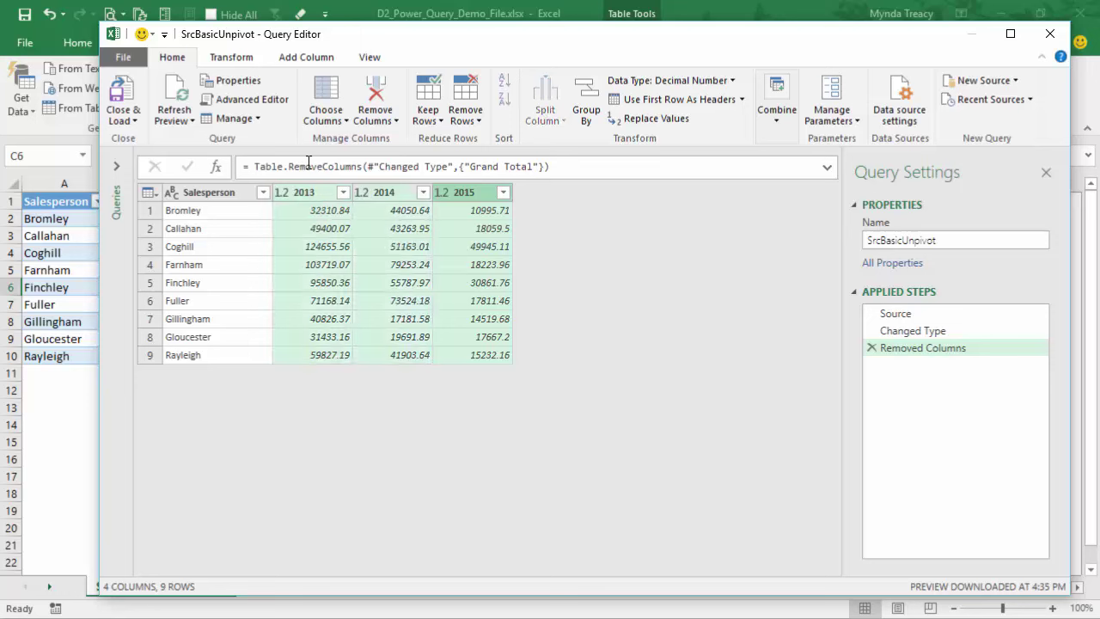
{"action": "left_click", "coordinate": [245, 62]}
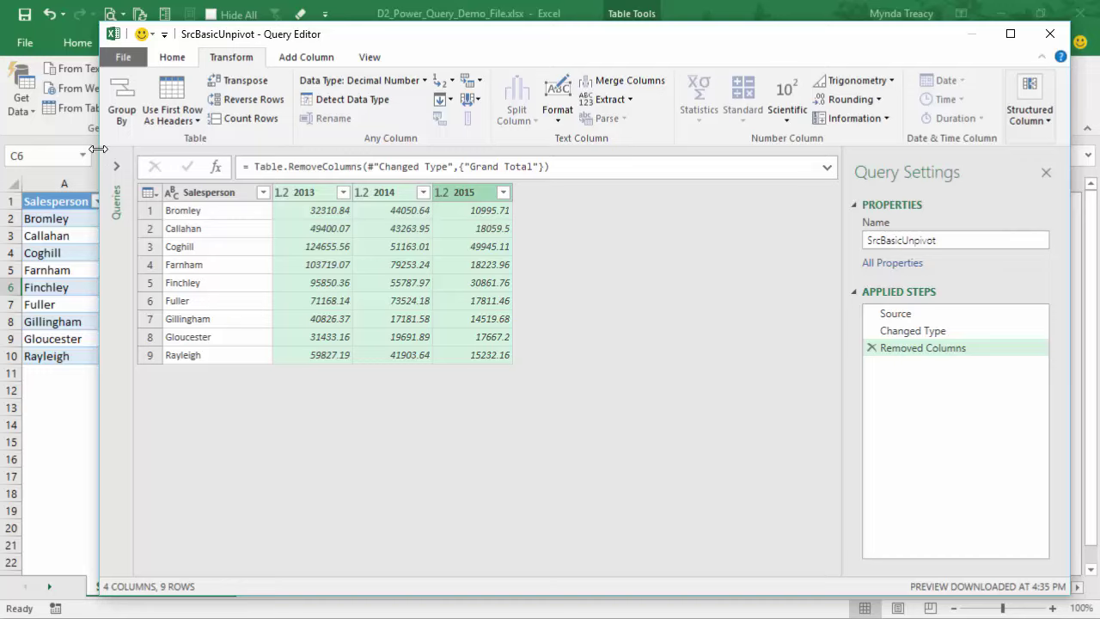
{"action": "left_click_drag", "start_coordinate": [101, 158], "coordinate": [11, 157]}
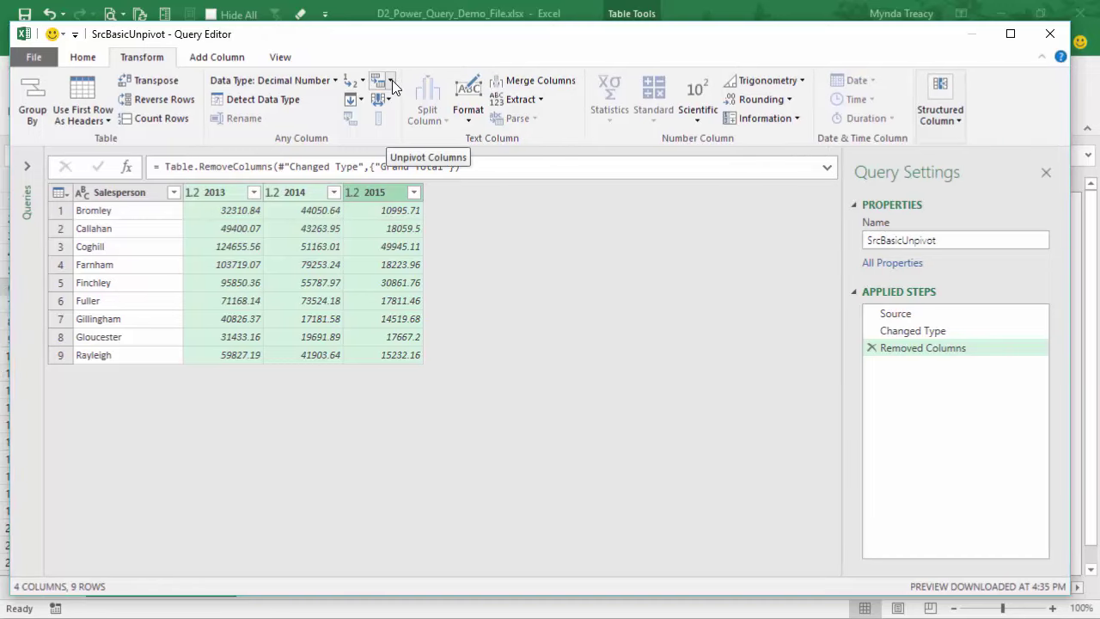
{"action": "left_click", "coordinate": [391, 80]}
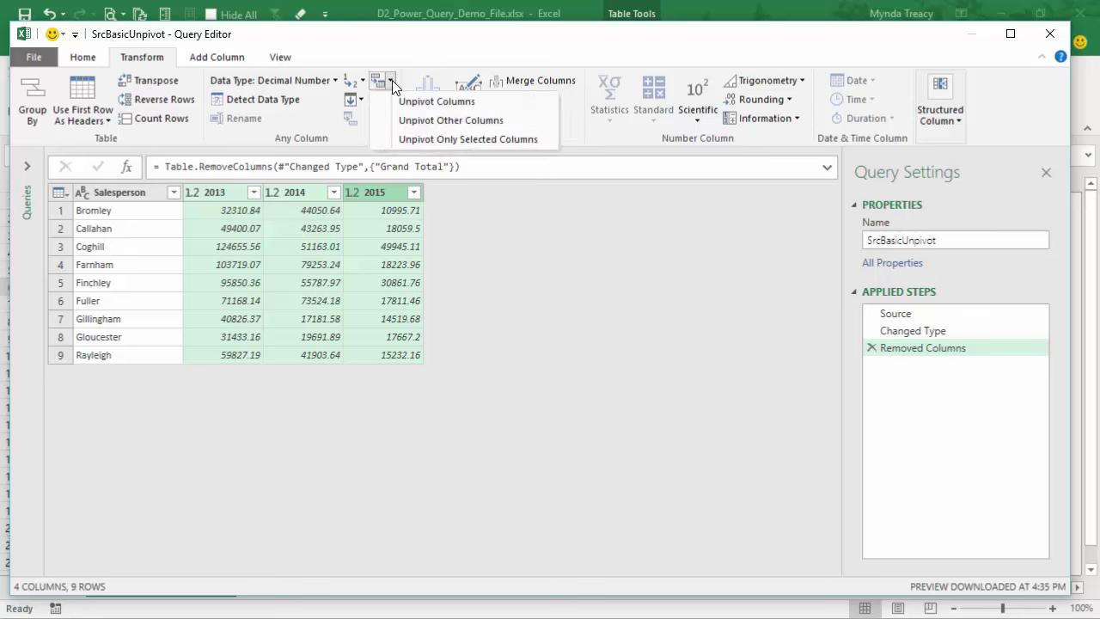
{"action": "left_click", "coordinate": [392, 81]}
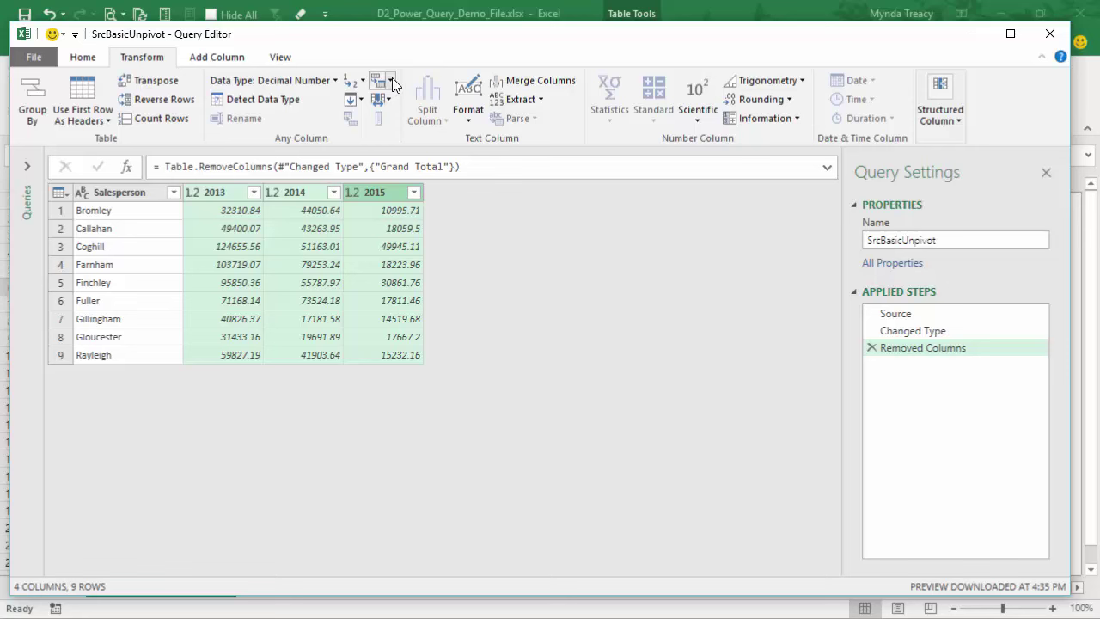
{"action": "left_click", "coordinate": [392, 81]}
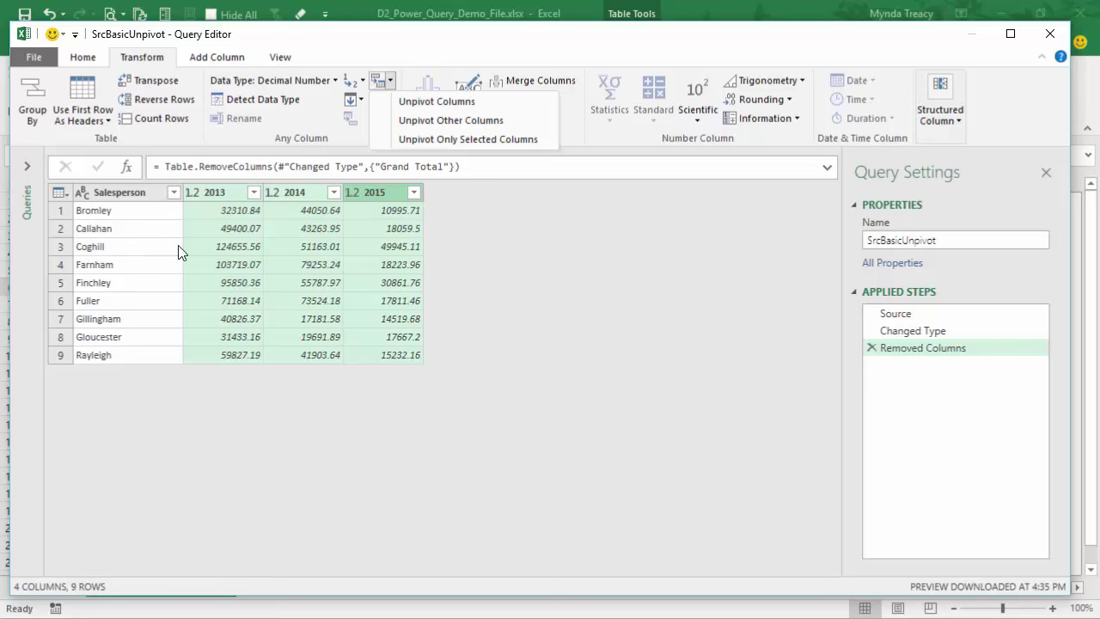
{"action": "left_click", "coordinate": [490, 103]}
Step: Rename the Attribute column to Year and the Value column to Sales
{"action": "double_click", "coordinate": [242, 195]}
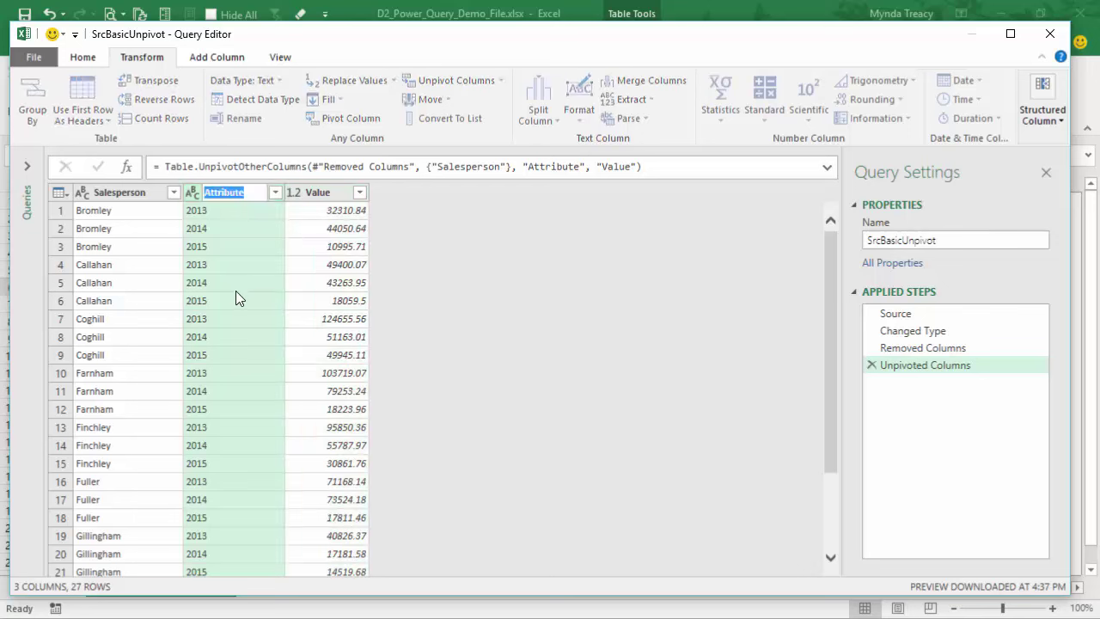
{"action": "type", "text": "Year"}
{"action": "key", "text": "Return"}
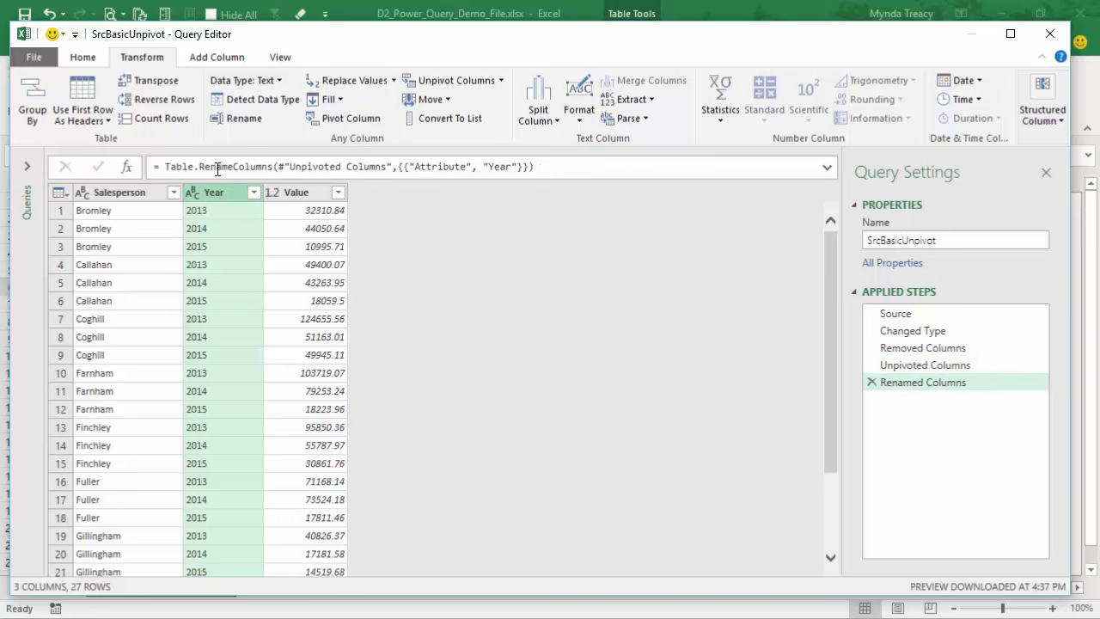
{"action": "double_click", "coordinate": [285, 192]}
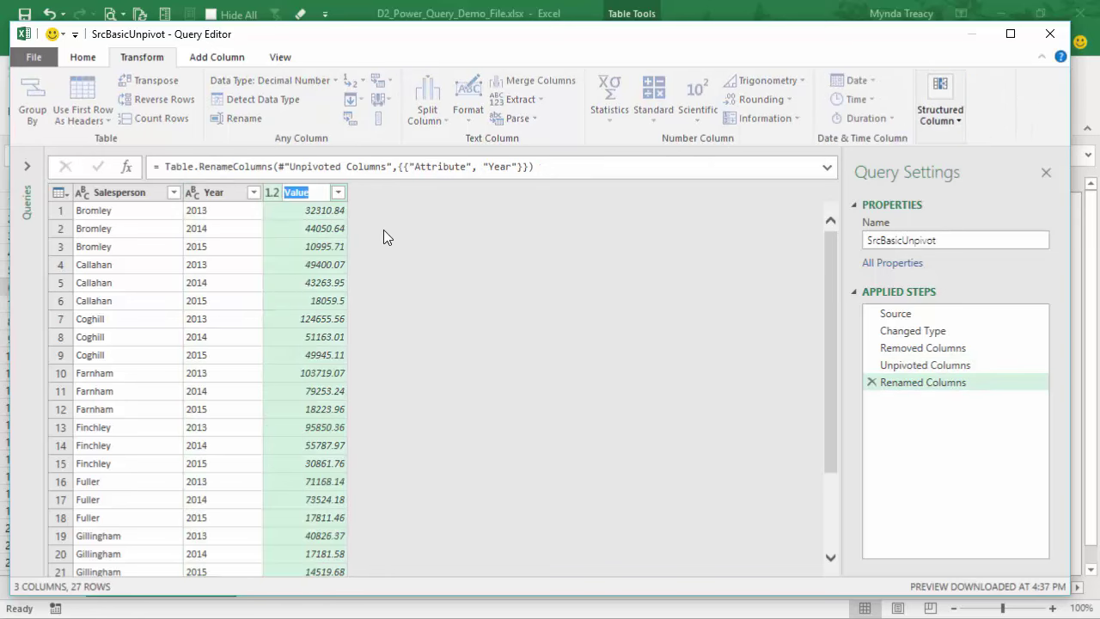
{"action": "type", "text": "Sales"}
{"action": "key", "text": "Return"}
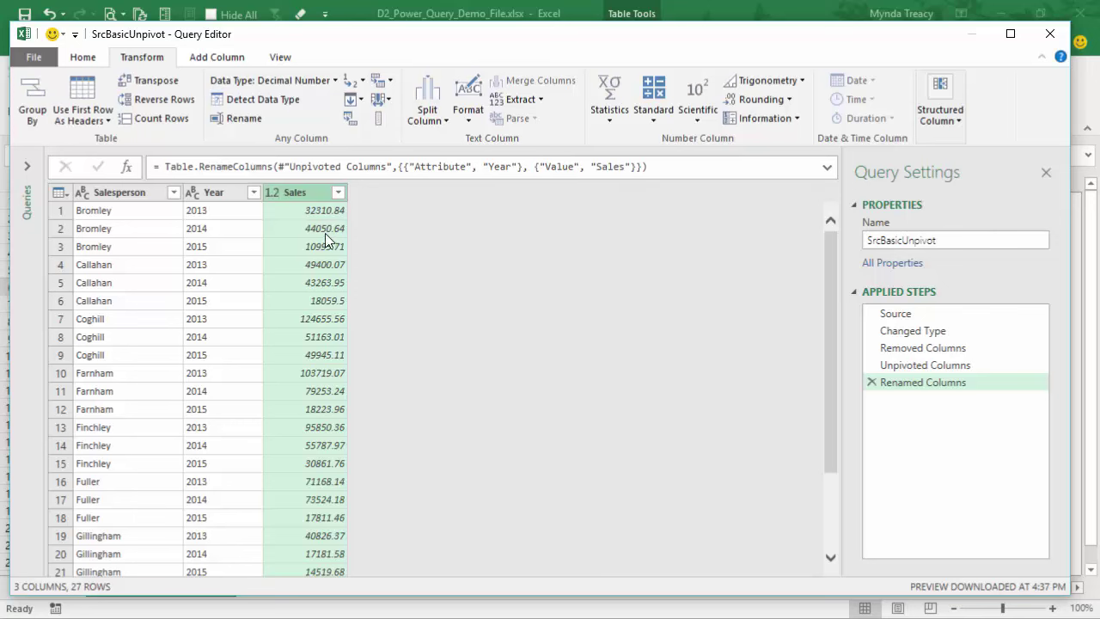
Step: Change the data type of the Year column to Whole Number
{"action": "left_click", "coordinate": [219, 192]}
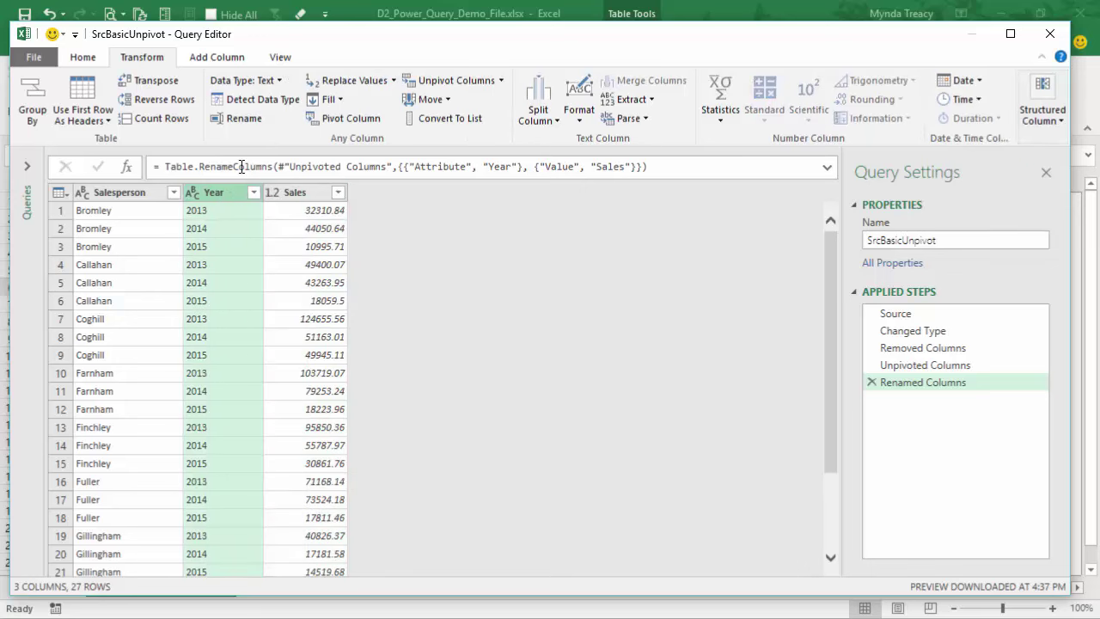
{"action": "left_click", "coordinate": [283, 80]}
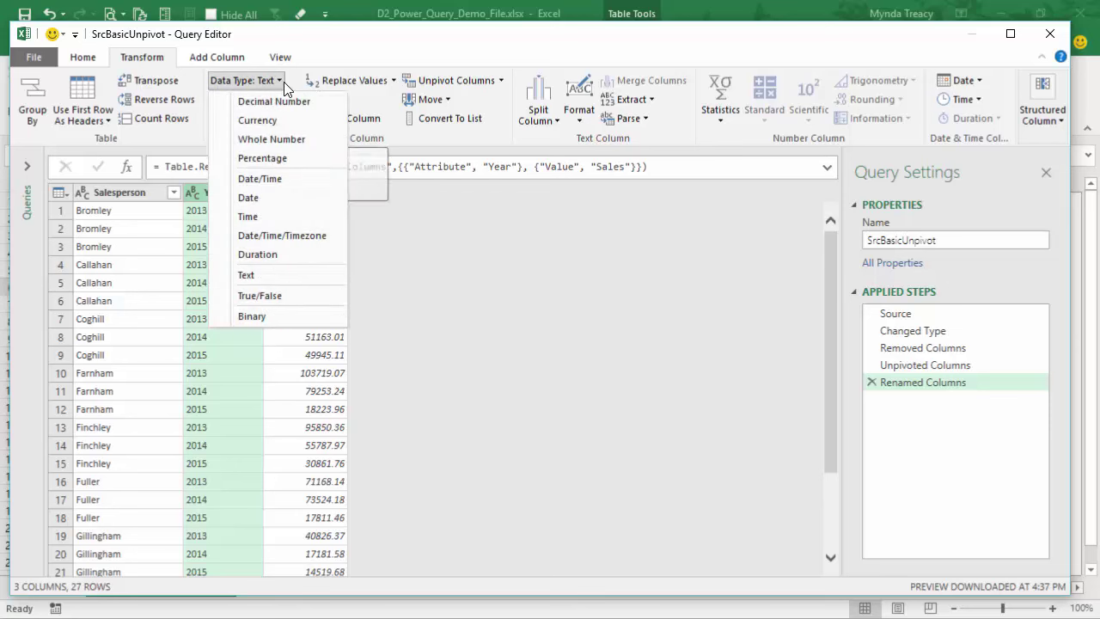
{"action": "left_click", "coordinate": [315, 140]}
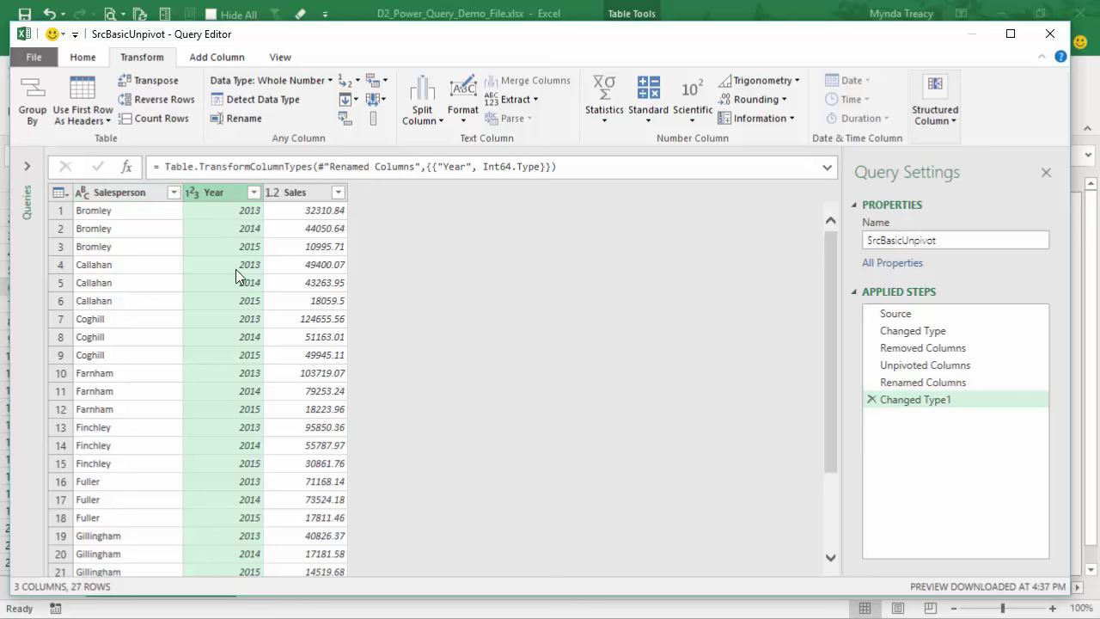
Step: Rename the query to CleanedSalesData
{"action": "left_click", "coordinate": [84, 57]}
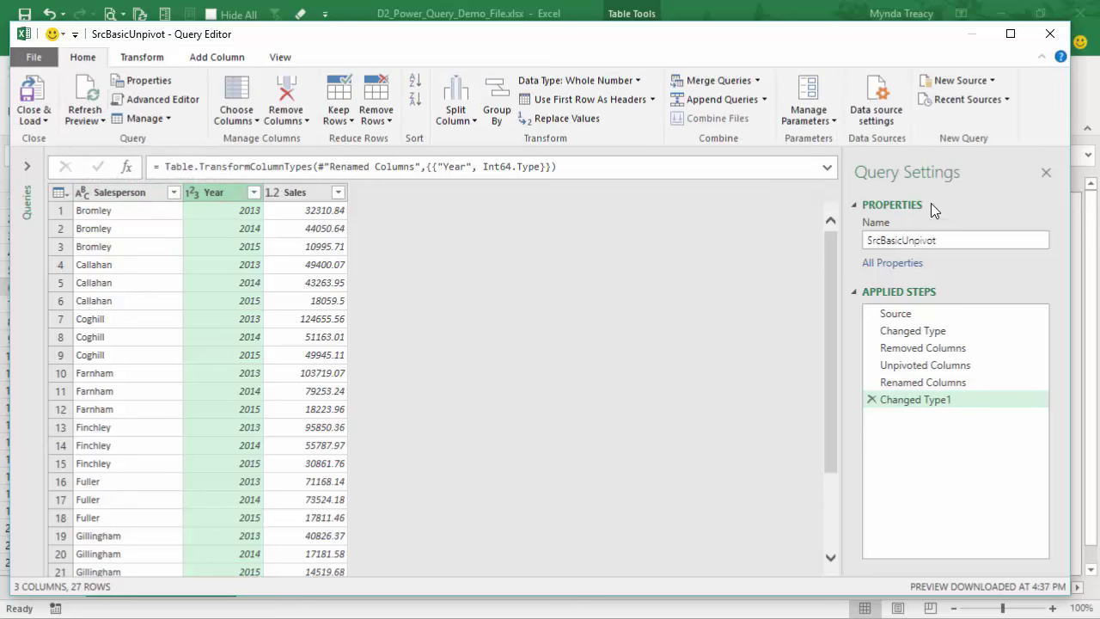
{"action": "left_click", "coordinate": [943, 241]}
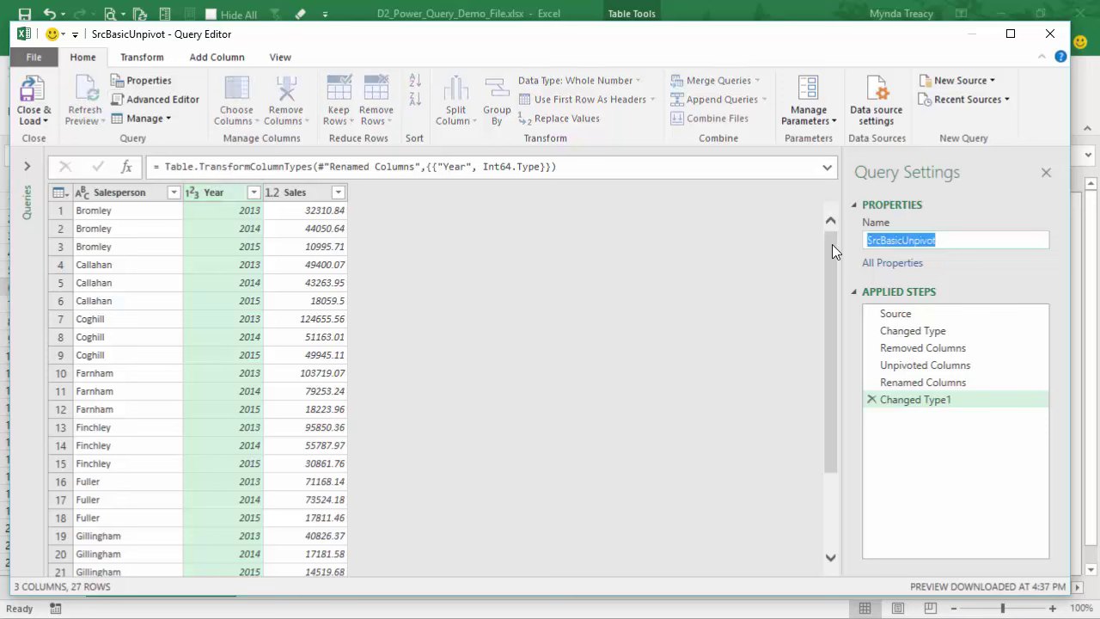
{"action": "type", "text": "Cleaned"}
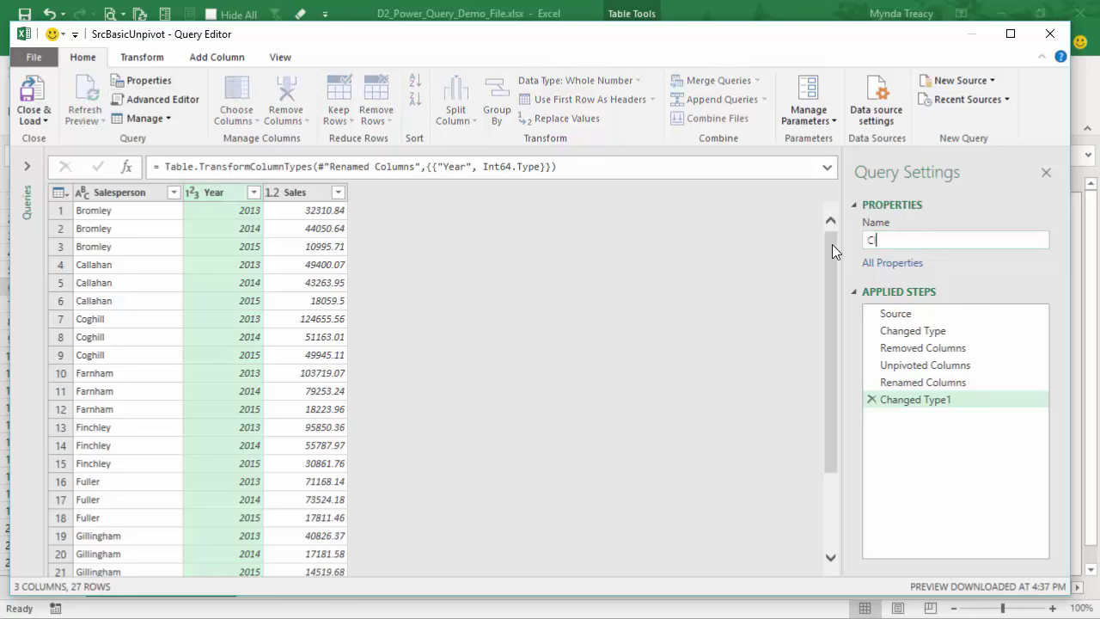
{"action": "type", "text": "SalesData"}
Step: Load the query as a table into the existing Straightforward Unpivot worksheet, starting at cell I1
{"action": "left_click", "coordinate": [44, 121]}
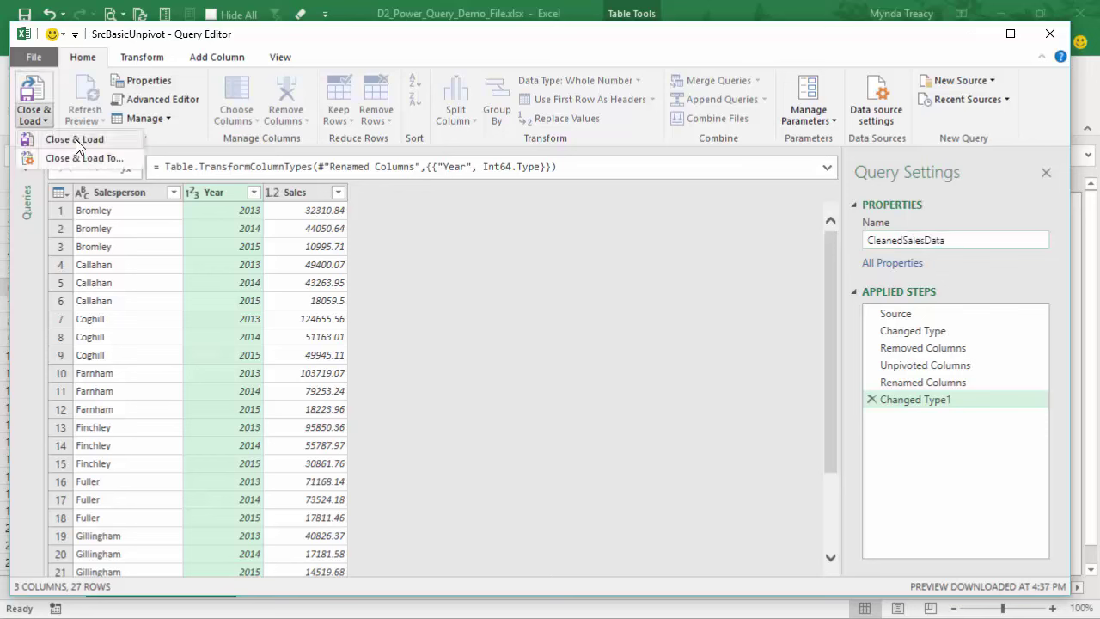
{"action": "left_click", "coordinate": [124, 157]}
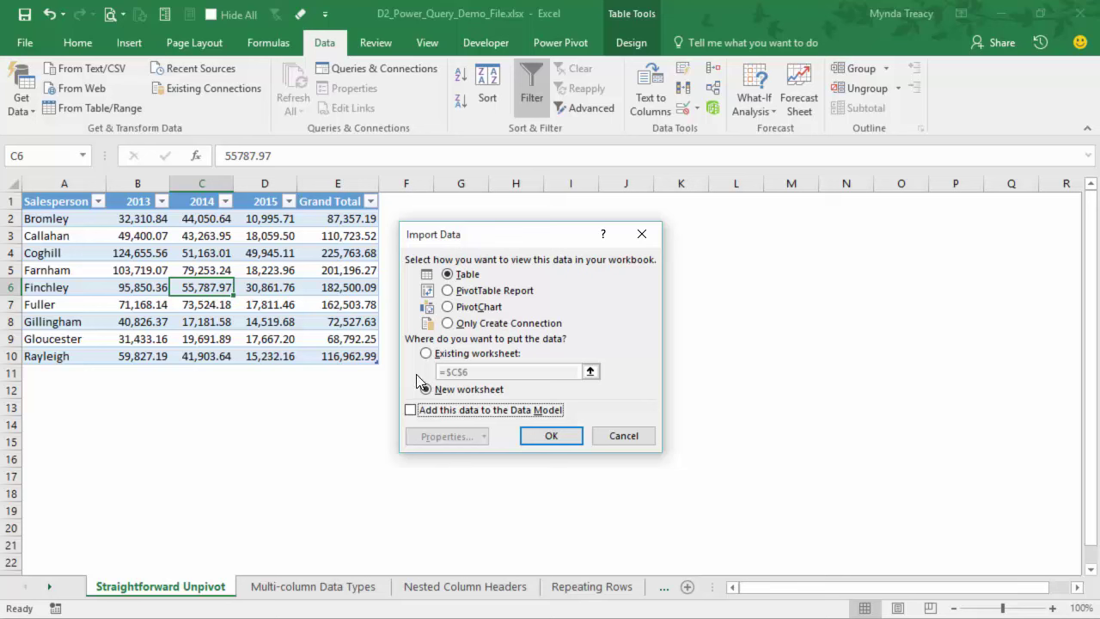
{"action": "left_click", "coordinate": [425, 353]}
{"action": "left_click_drag", "start_coordinate": [487, 239], "coordinate": [284, 341]}
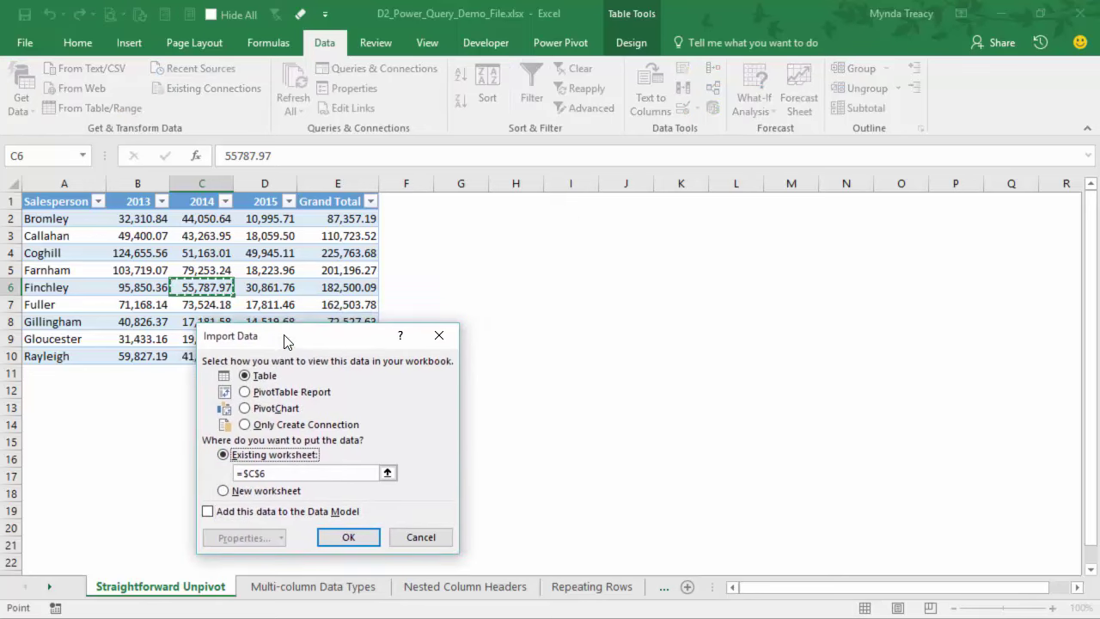
{"action": "left_click", "coordinate": [387, 473]}
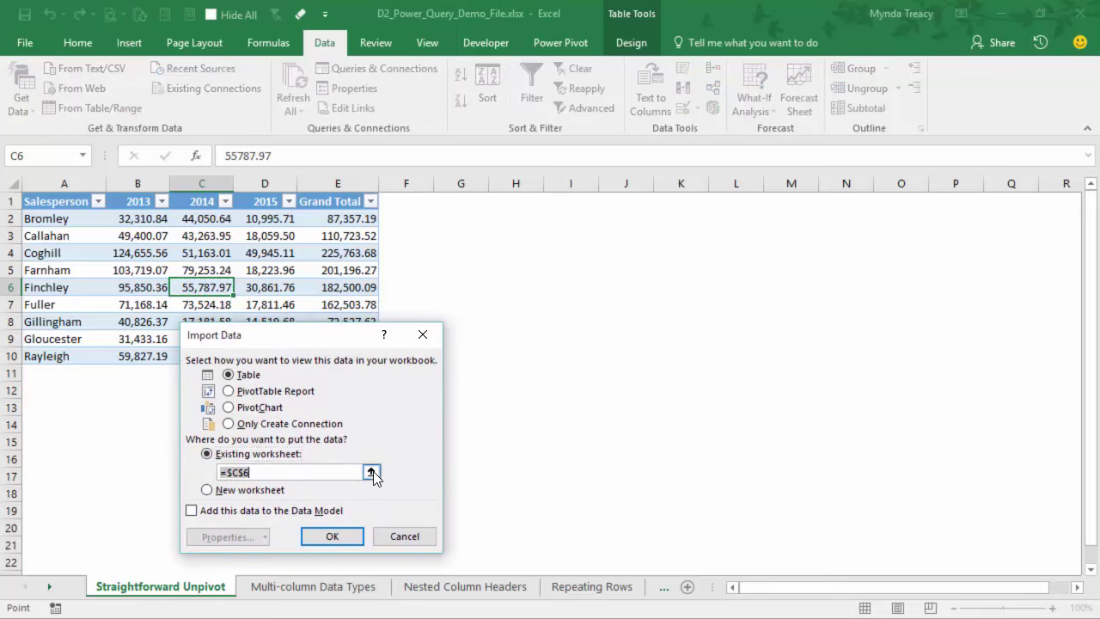
{"action": "left_click", "coordinate": [464, 201]}
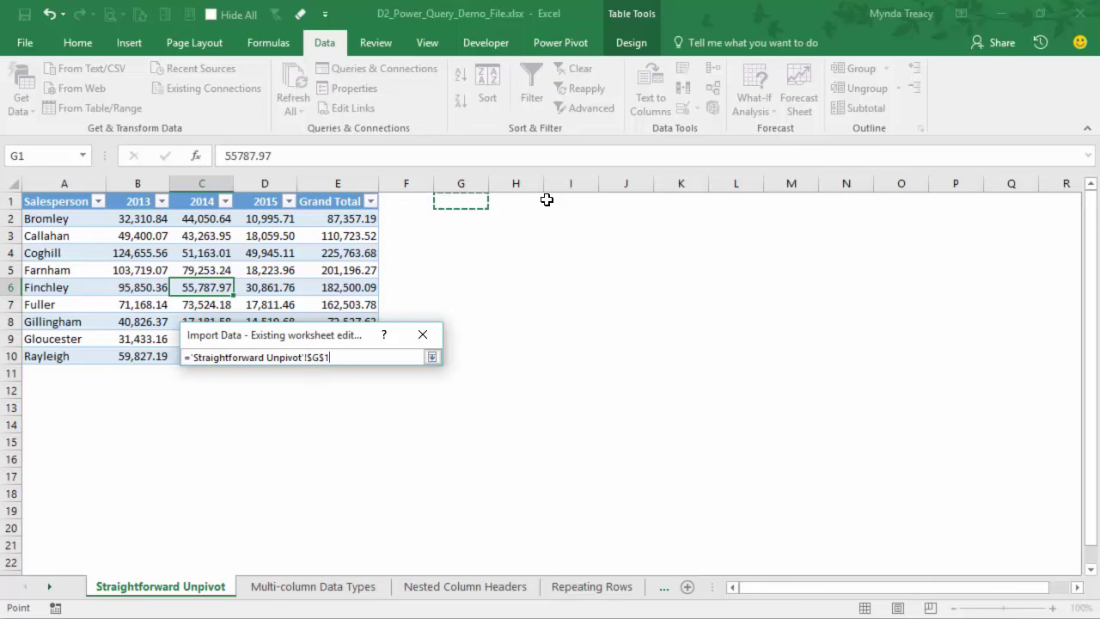
{"action": "left_click", "coordinate": [547, 200]}
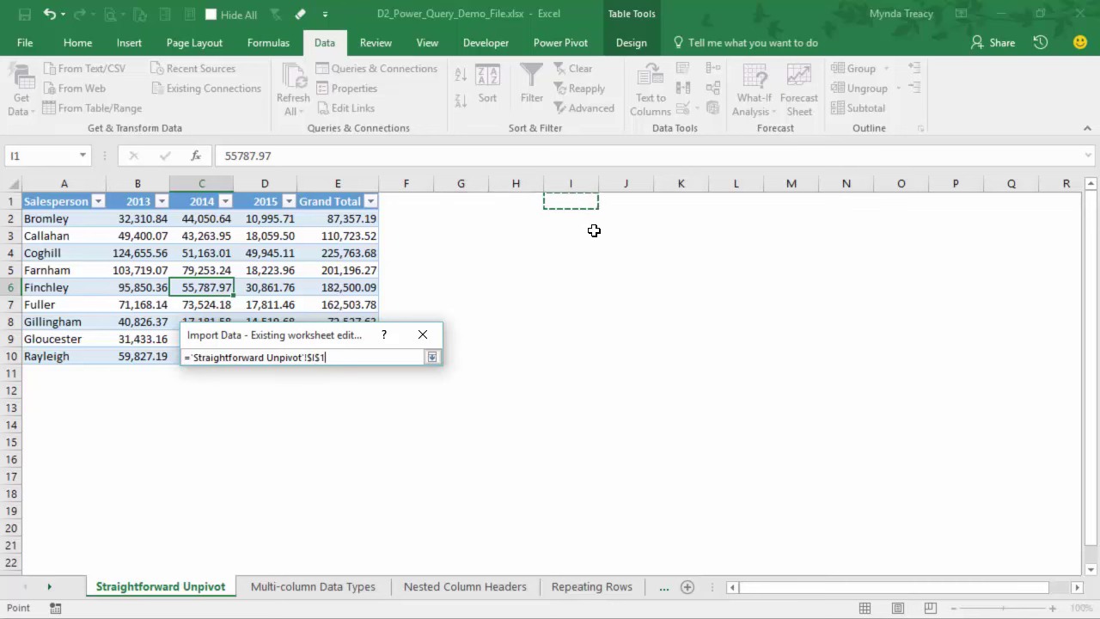
{"action": "left_click", "coordinate": [431, 358]}
{"action": "left_click", "coordinate": [334, 533]}
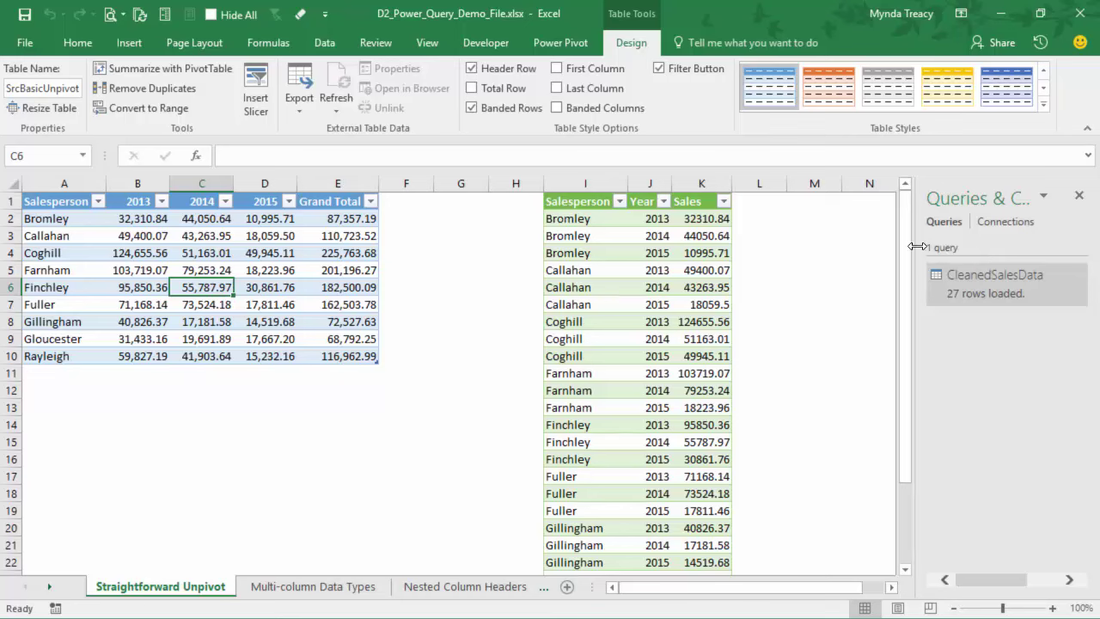
Step: Widen the Queries & Connections pane and compare the loaded query table with the source sales table
{"action": "left_click_drag", "start_coordinate": [919, 247], "coordinate": [858, 237]}
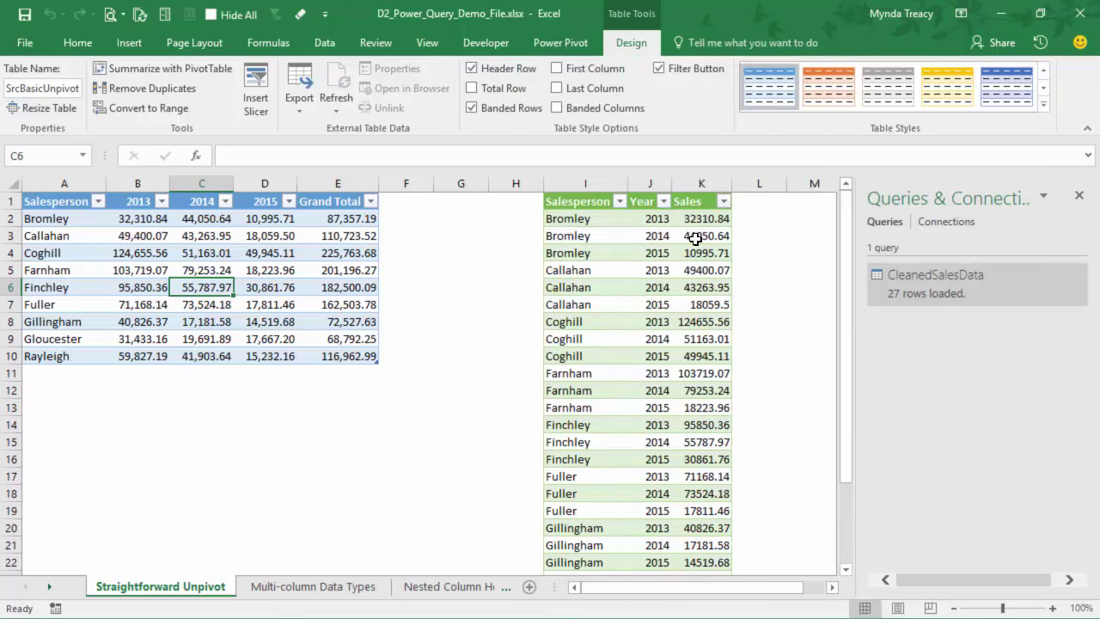
{"action": "left_click", "coordinate": [573, 221]}
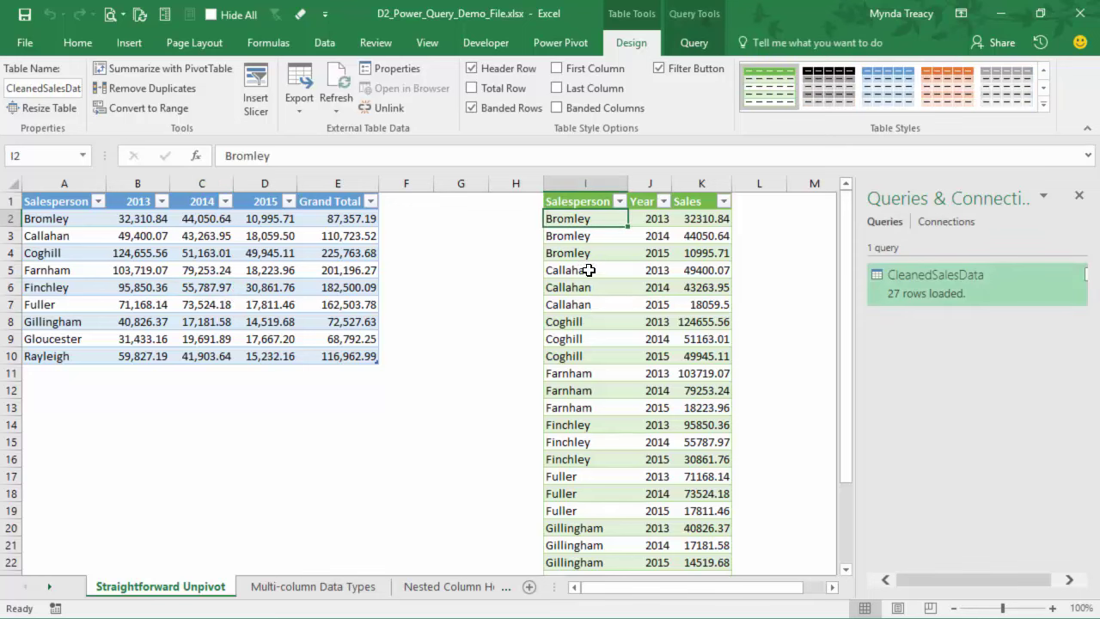
{"action": "left_click_drag", "start_coordinate": [162, 235], "coordinate": [337, 304]}
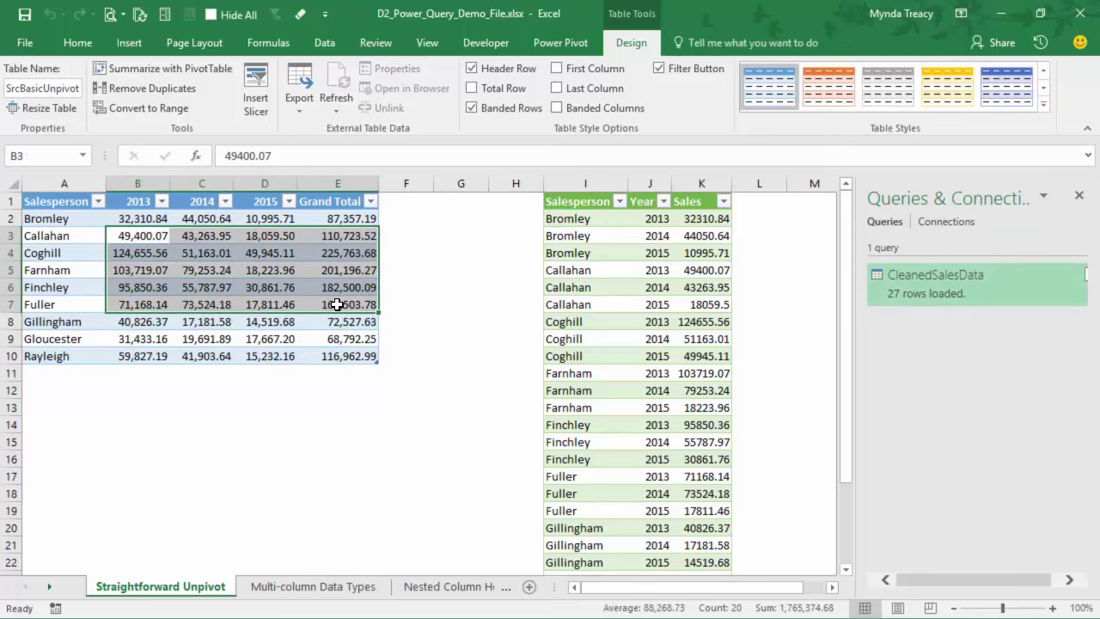
{"action": "left_click", "coordinate": [681, 220]}
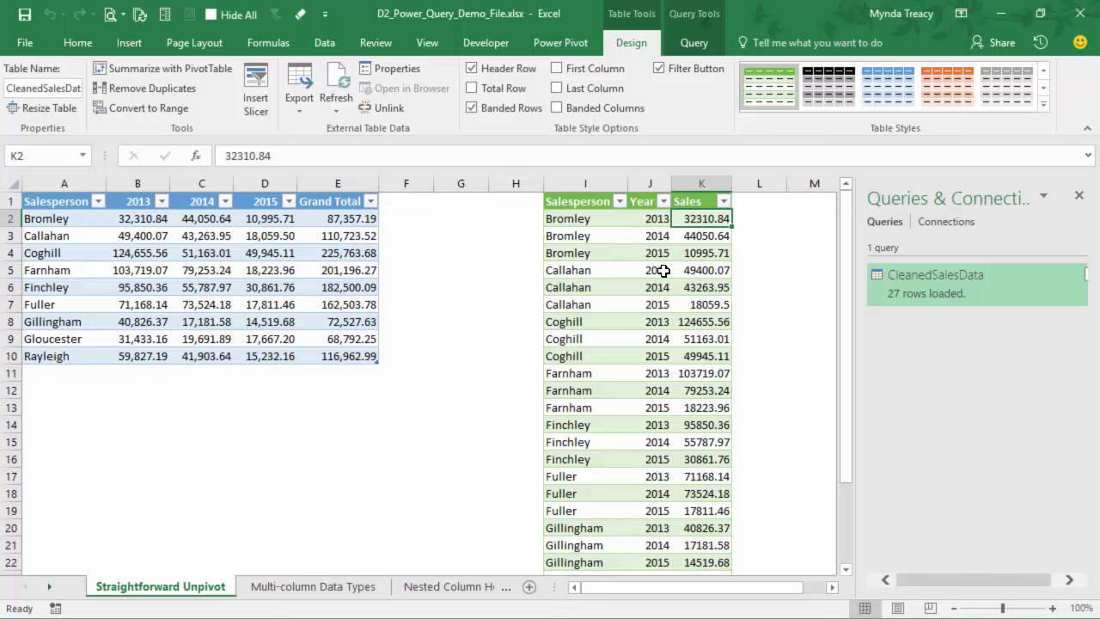
Step: Insert a 2016 column before Grand Total in the source table and fill it with the 2015 sales multiplied by 1.05
{"action": "left_click", "coordinate": [331, 183]}
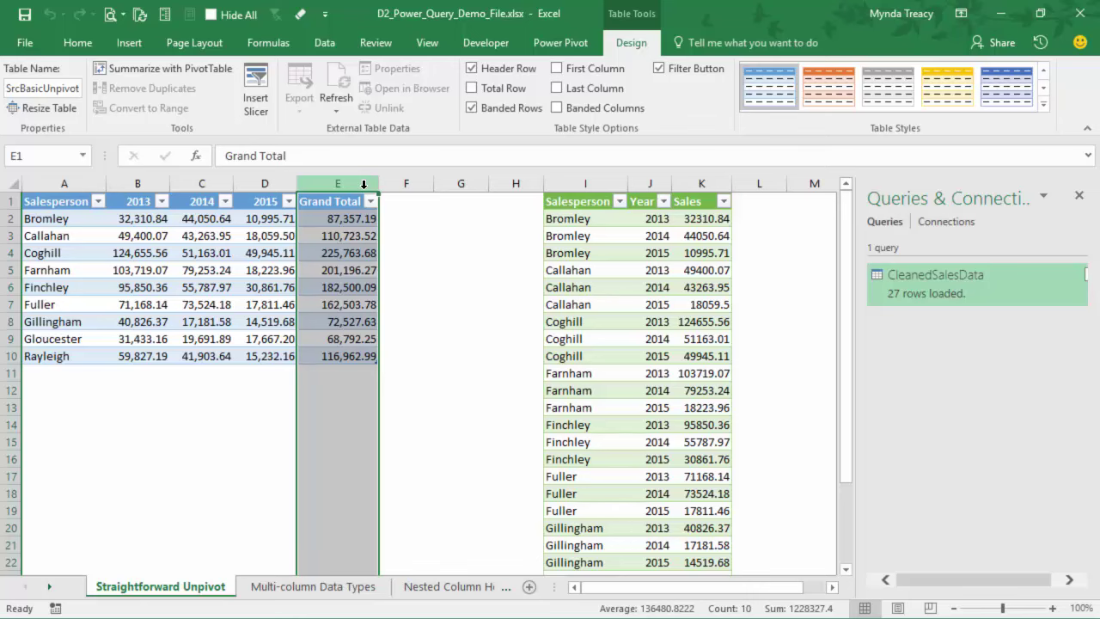
{"action": "key", "text": "ctrl+shift+plus"}
{"action": "left_click", "coordinate": [333, 220]}
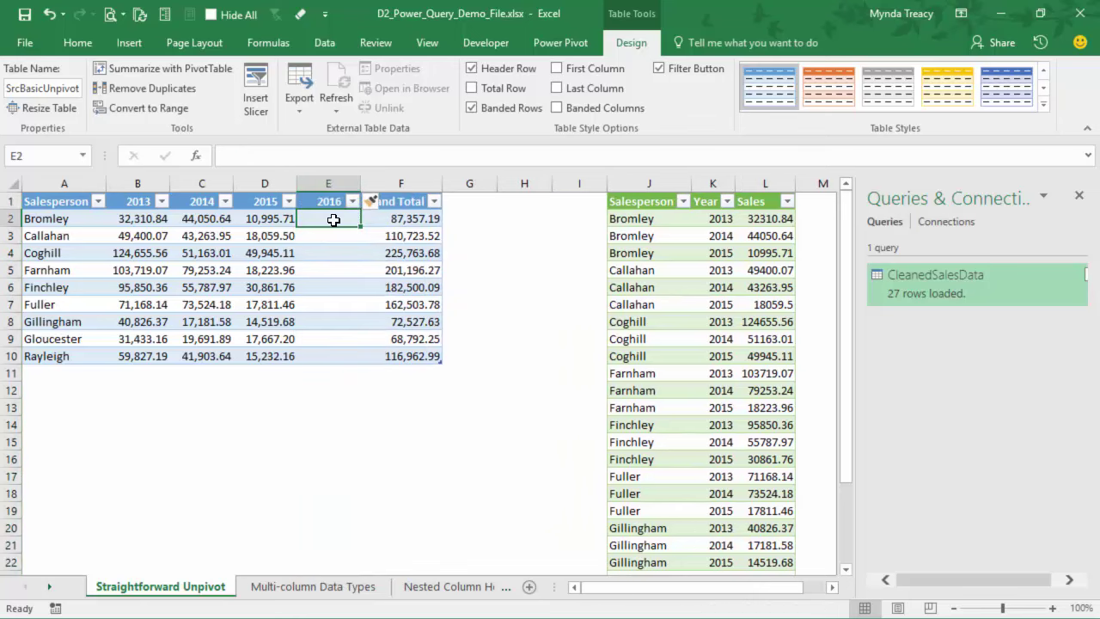
{"action": "type", "text": "="}
{"action": "key", "text": "Left"}
{"action": "type", "text": "*1"}
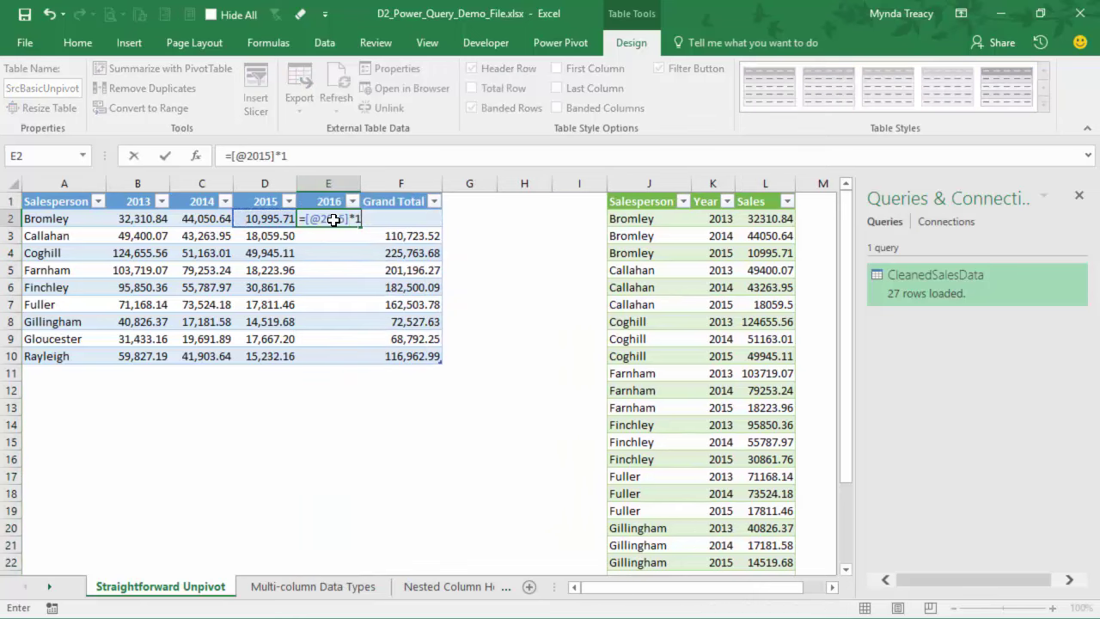
{"action": "type", "text": ".05"}
{"action": "key", "text": "Return"}
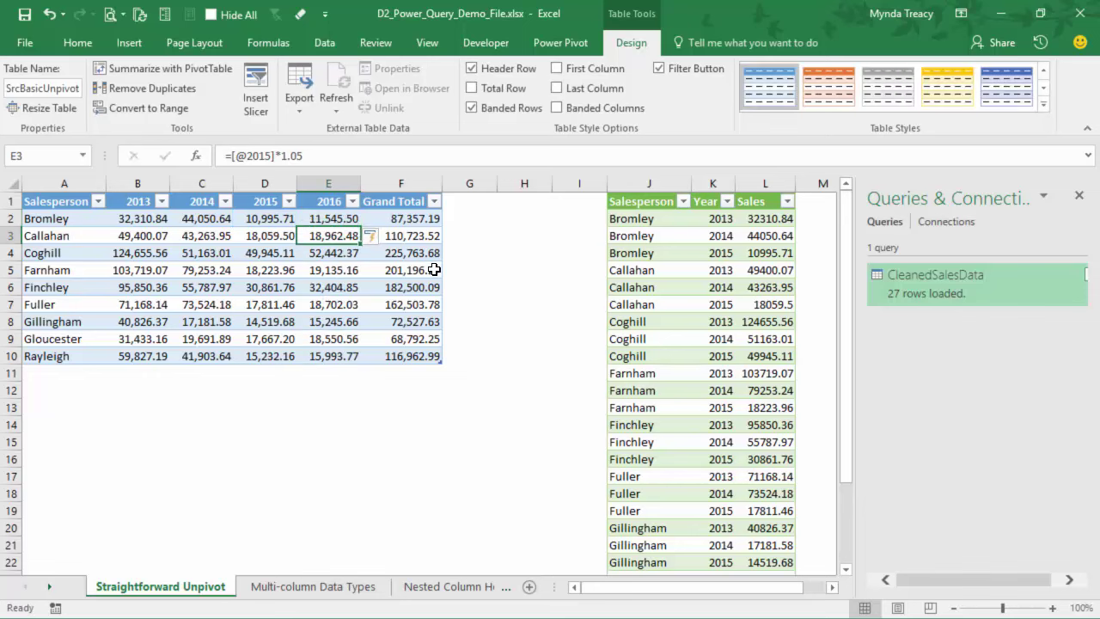
Step: Refresh the CleanedSalesData table and check the 2016 rows for the salespeople
{"action": "left_click", "coordinate": [719, 222]}
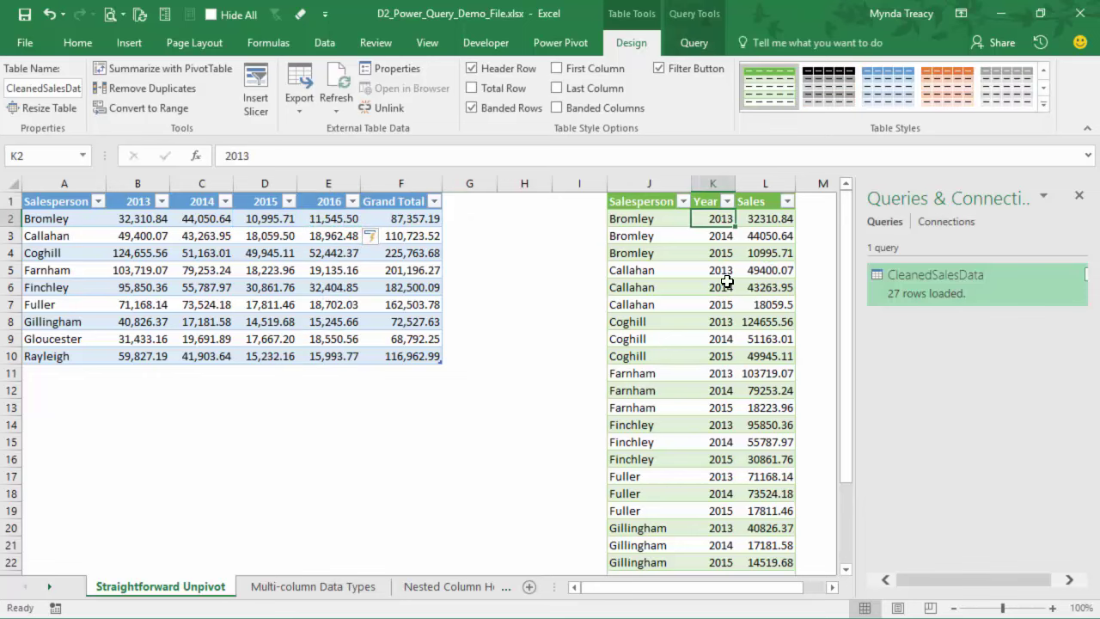
{"action": "right_click", "coordinate": [718, 235]}
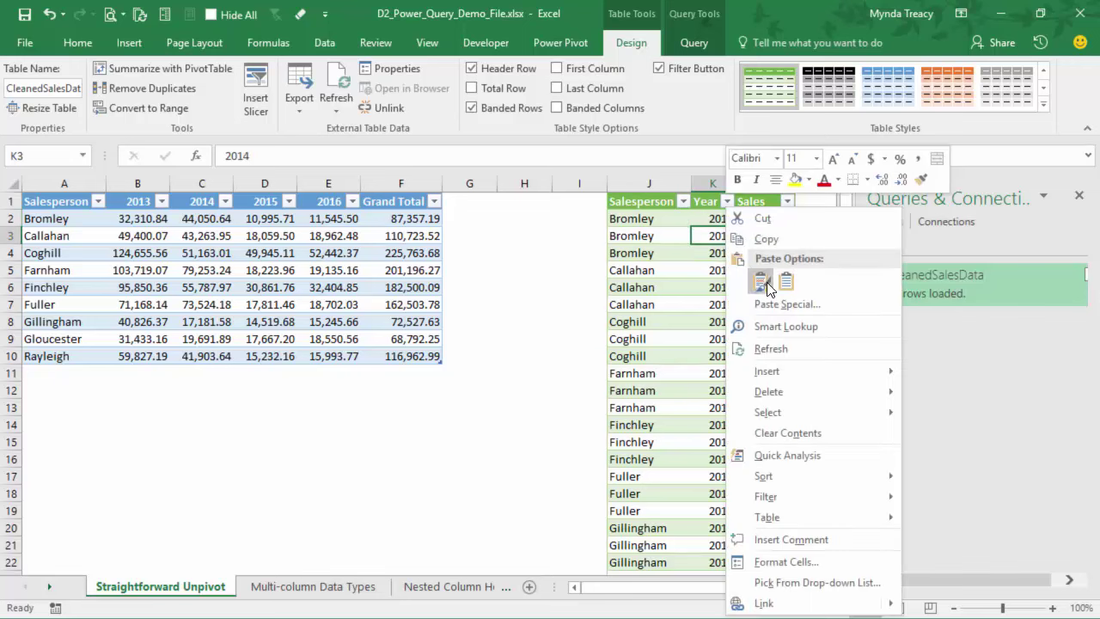
{"action": "left_click", "coordinate": [808, 347]}
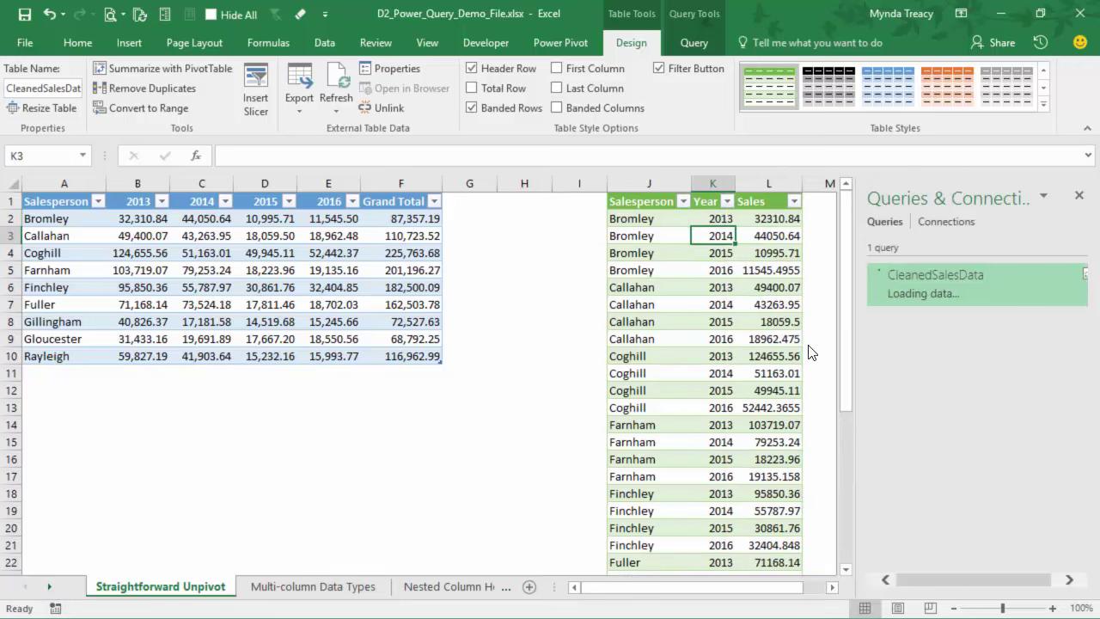
{"action": "left_click", "coordinate": [717, 270]}
{"action": "left_click", "coordinate": [721, 340]}
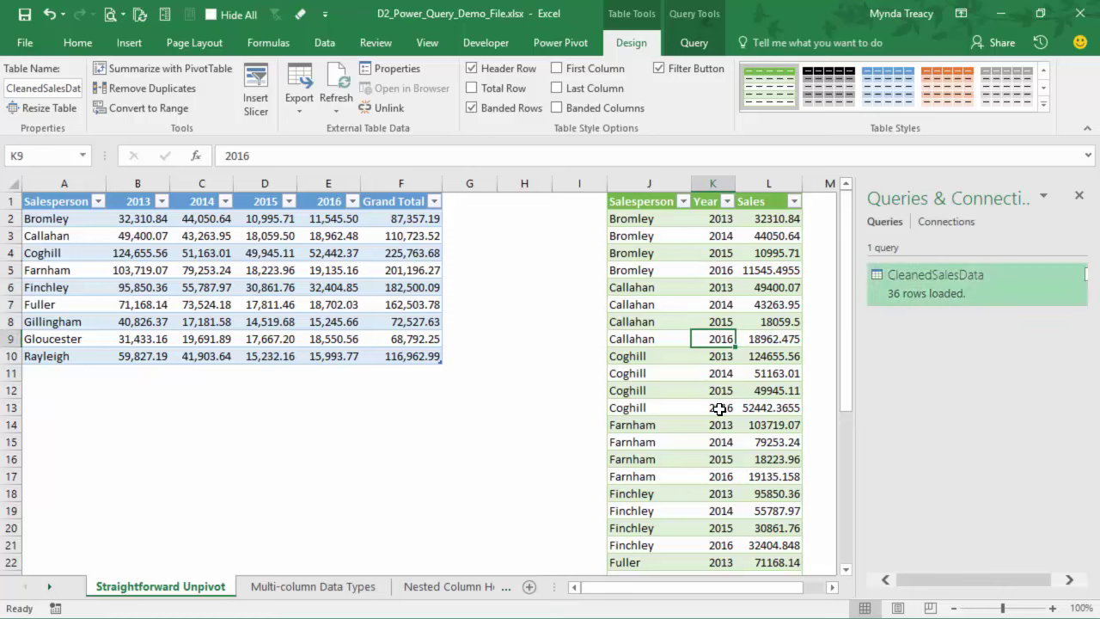
{"action": "left_click", "coordinate": [718, 410]}
{"action": "left_click", "coordinate": [720, 475]}
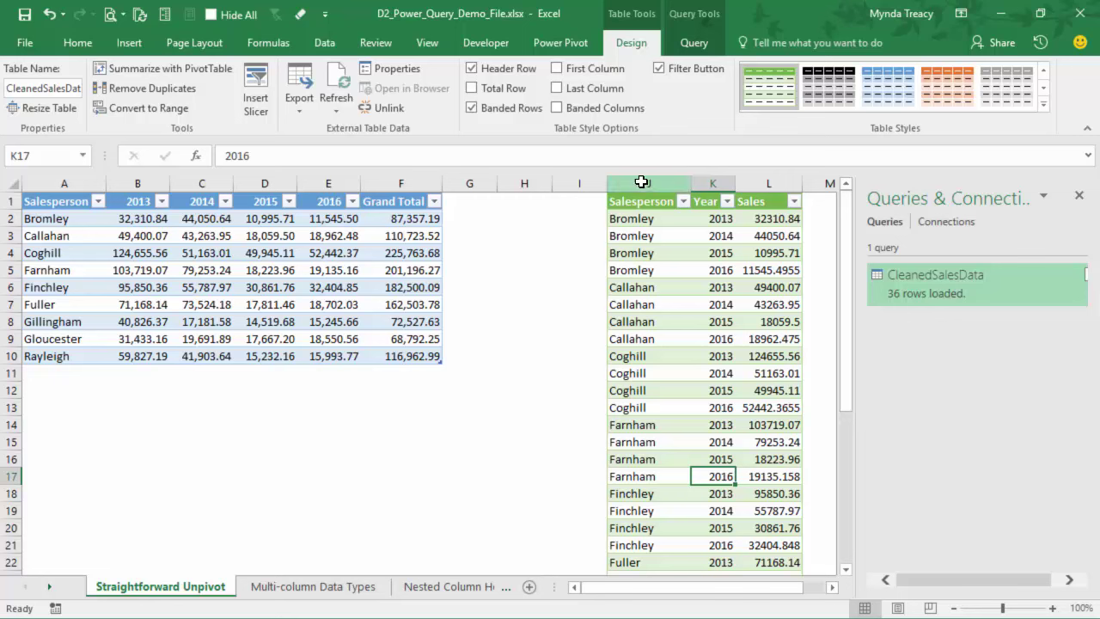
{"action": "left_click_drag", "start_coordinate": [641, 182], "coordinate": [769, 183]}
{"action": "left_click", "coordinate": [720, 302]}
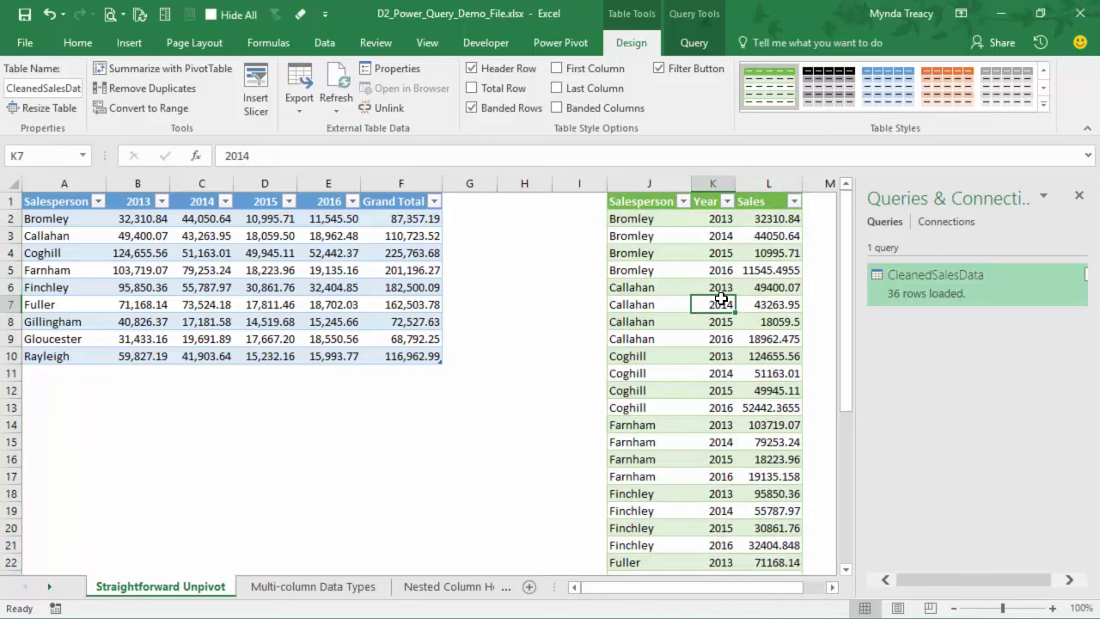
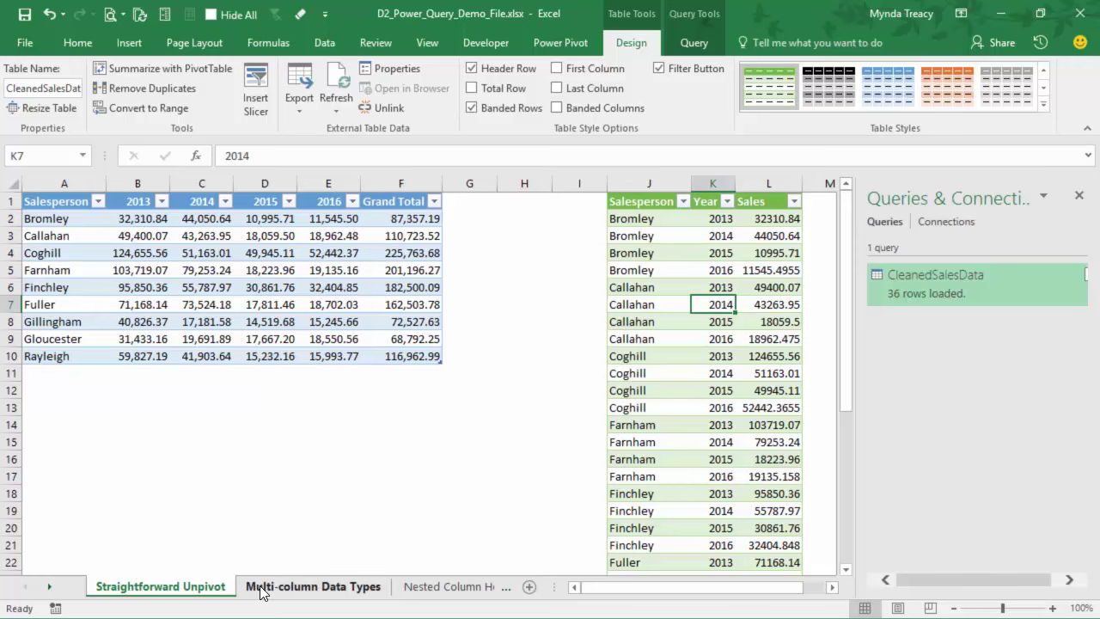
Step: Switch to the Multi-column Data Types sheet and close the Queries & Connections pane
{"action": "left_click", "coordinate": [263, 588]}
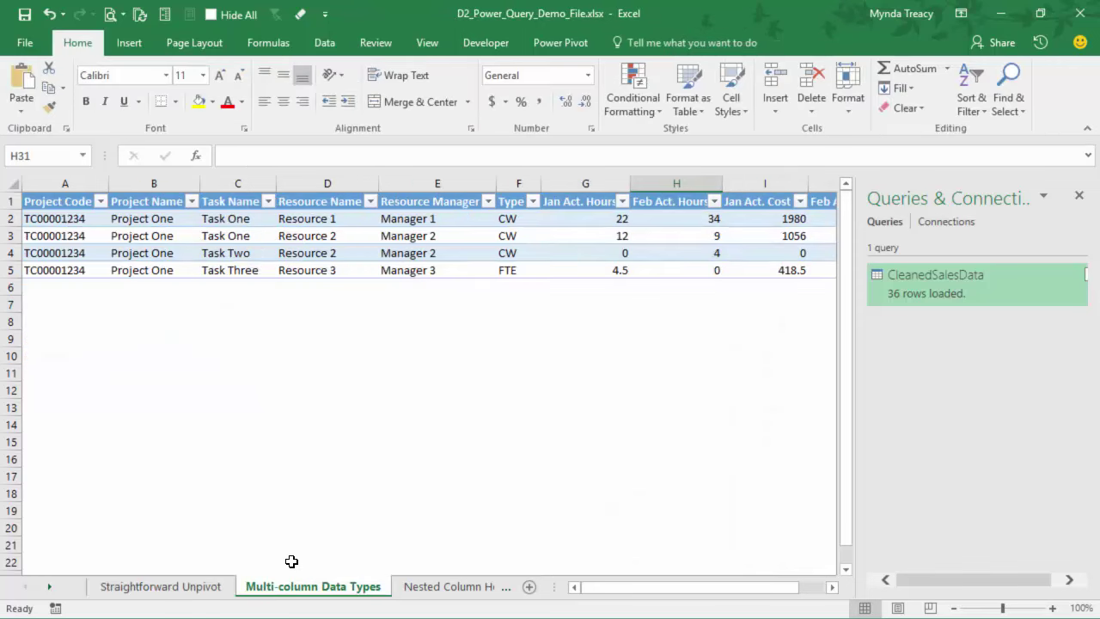
{"action": "left_click", "coordinate": [1080, 195]}
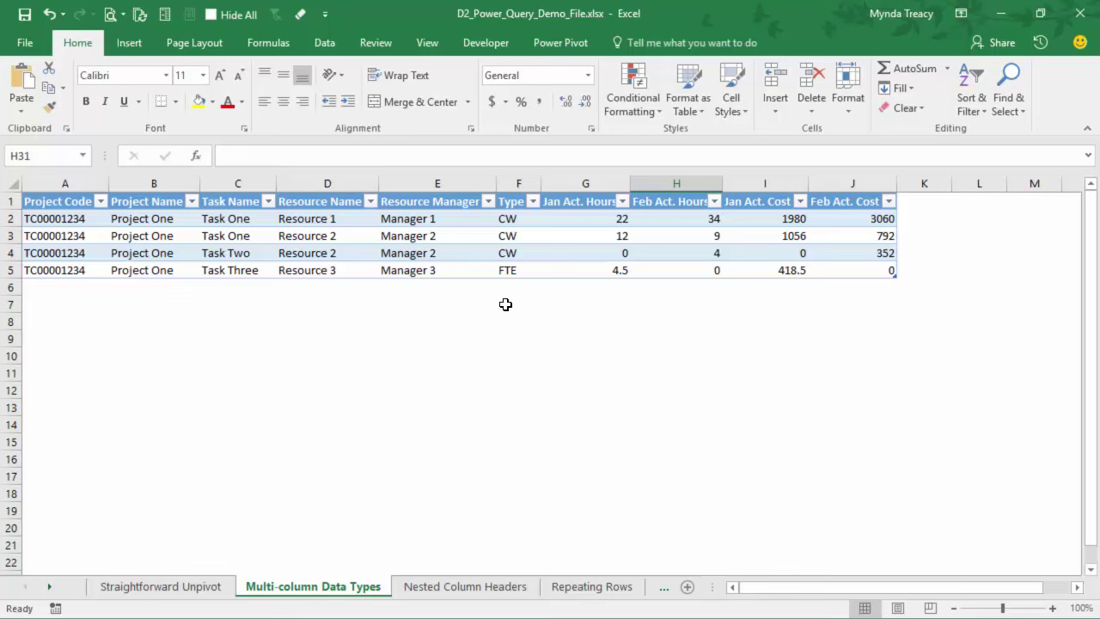
Step: Examine the project table's descriptive columns and its January and February actual hours and cost columns
{"action": "left_click_drag", "start_coordinate": [511, 181], "coordinate": [34, 180]}
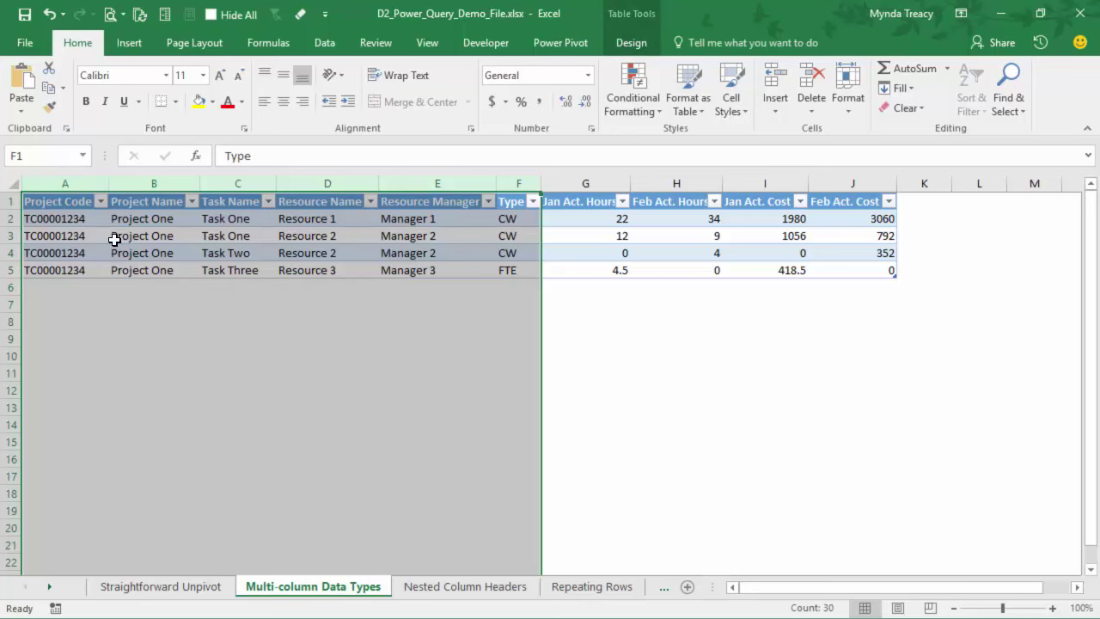
{"action": "left_click_drag", "start_coordinate": [608, 180], "coordinate": [864, 185]}
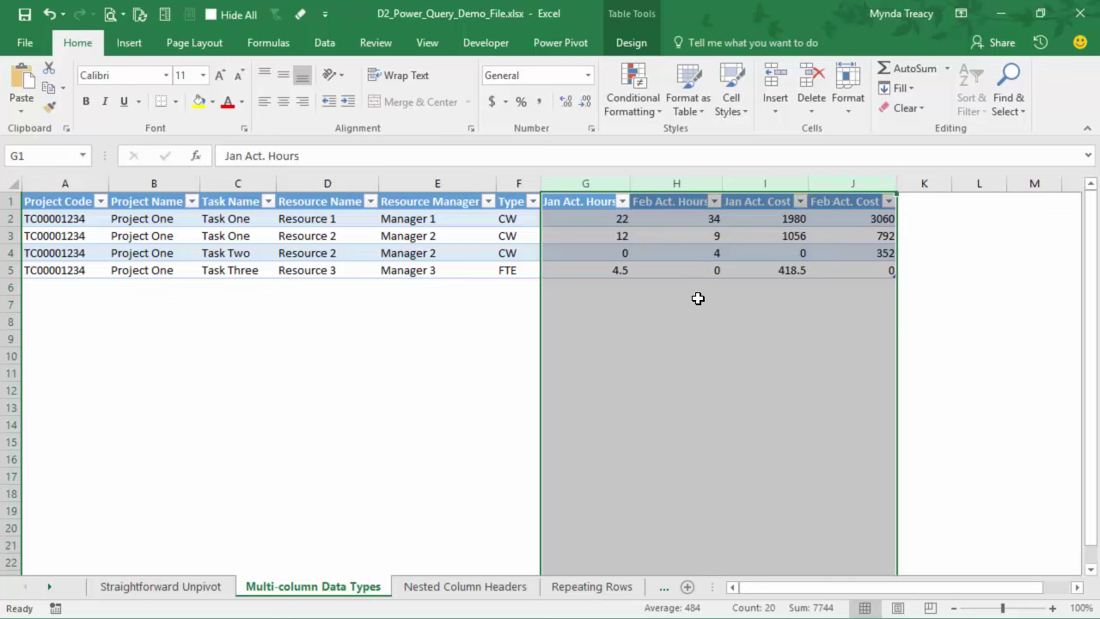
{"action": "left_click", "coordinate": [578, 182]}
{"action": "left_click_drag", "start_coordinate": [578, 182], "coordinate": [641, 182]}
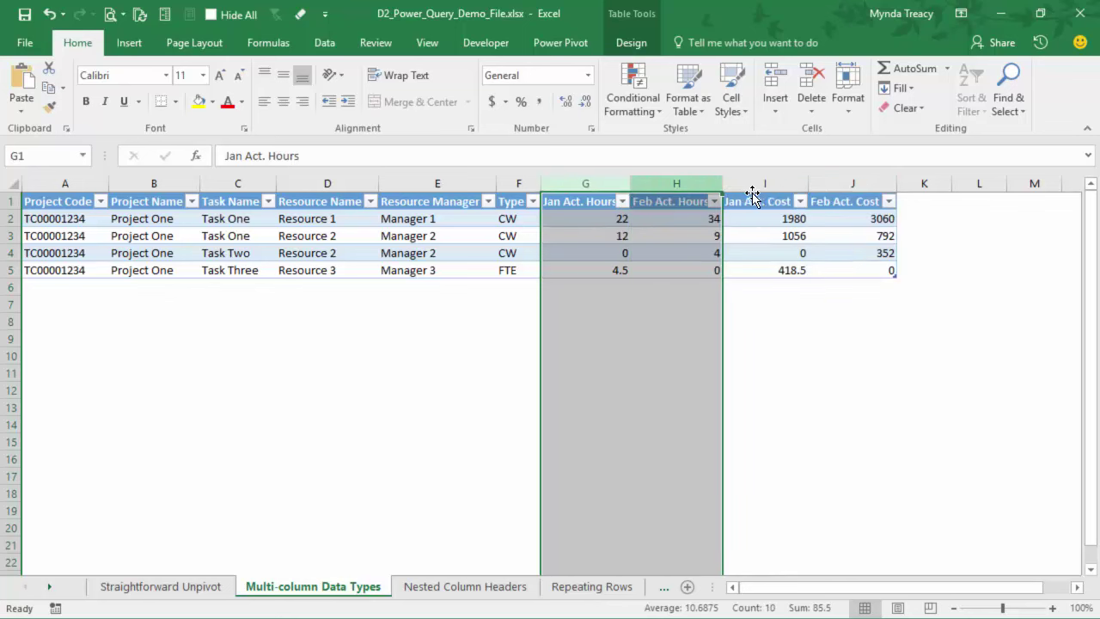
{"action": "left_click_drag", "start_coordinate": [762, 182], "coordinate": [873, 180]}
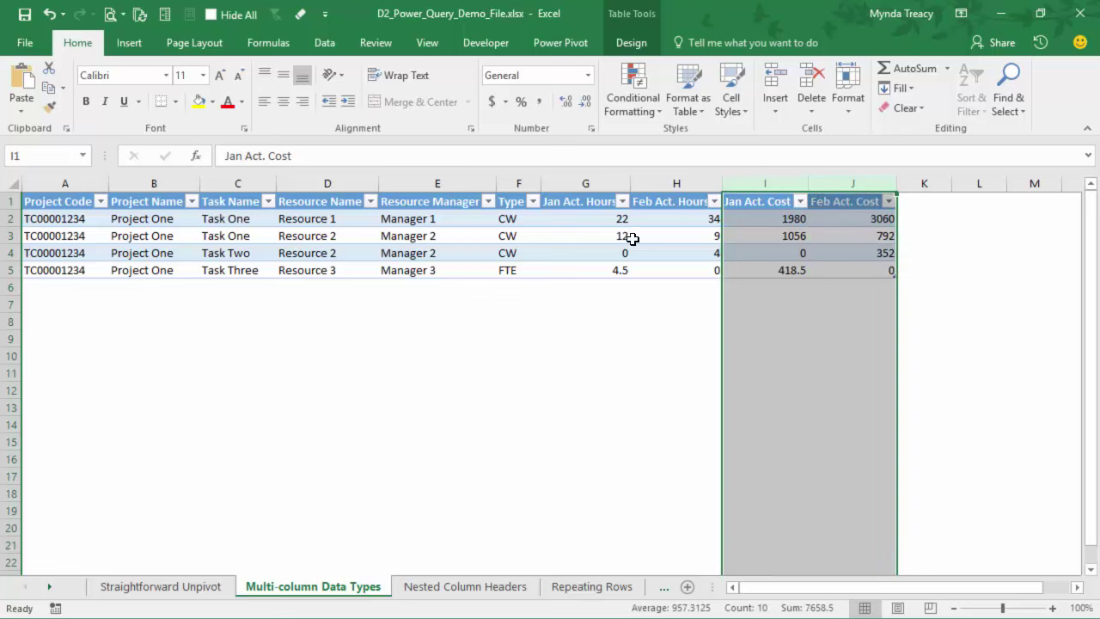
{"action": "left_click", "coordinate": [589, 178]}
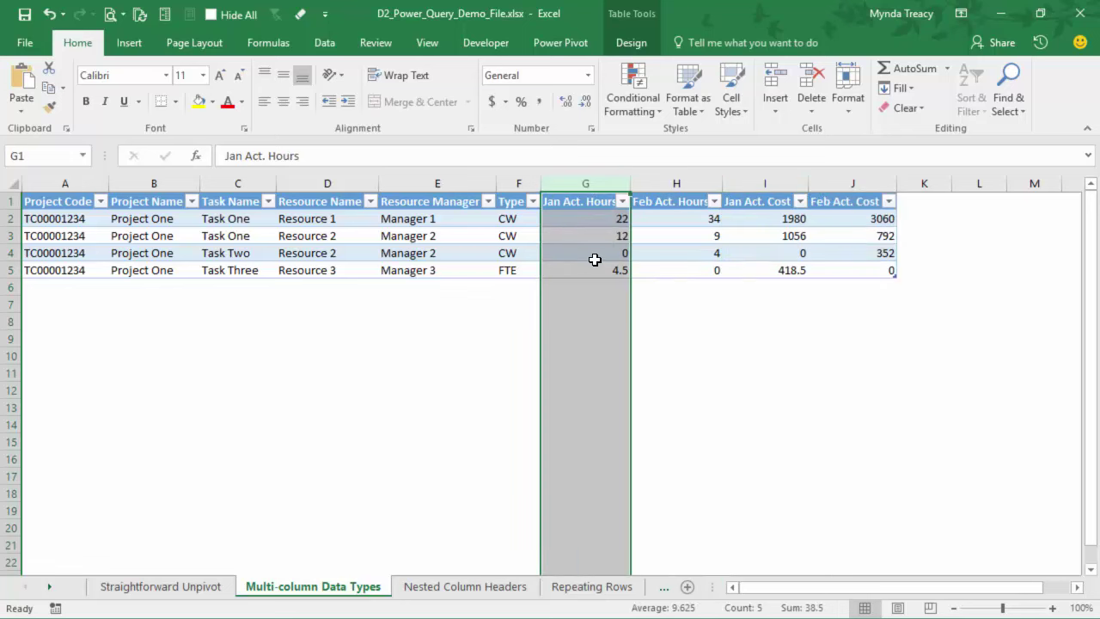
{"action": "left_click", "coordinate": [679, 182]}
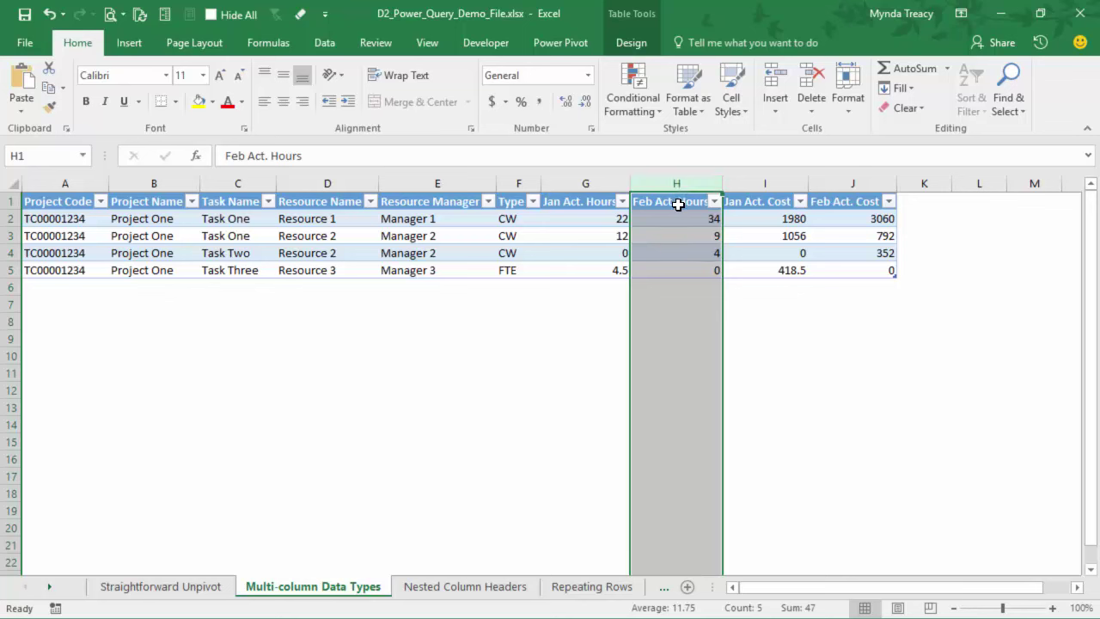
{"action": "left_click", "coordinate": [762, 183]}
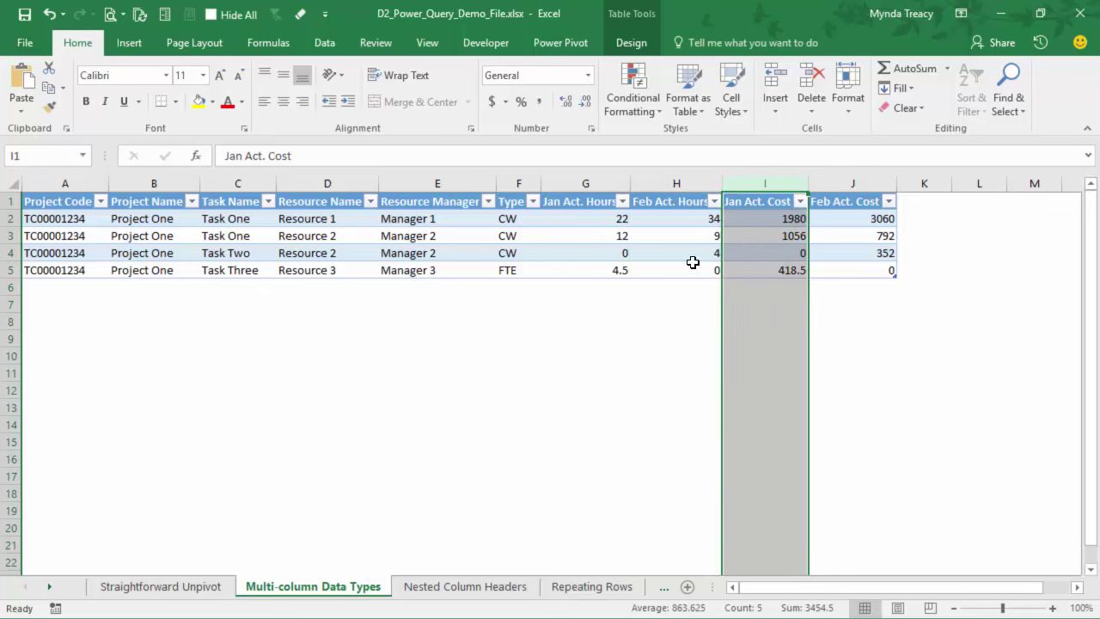
{"action": "left_click_drag", "start_coordinate": [636, 253], "coordinate": [638, 270]}
{"action": "left_click", "coordinate": [636, 253]}
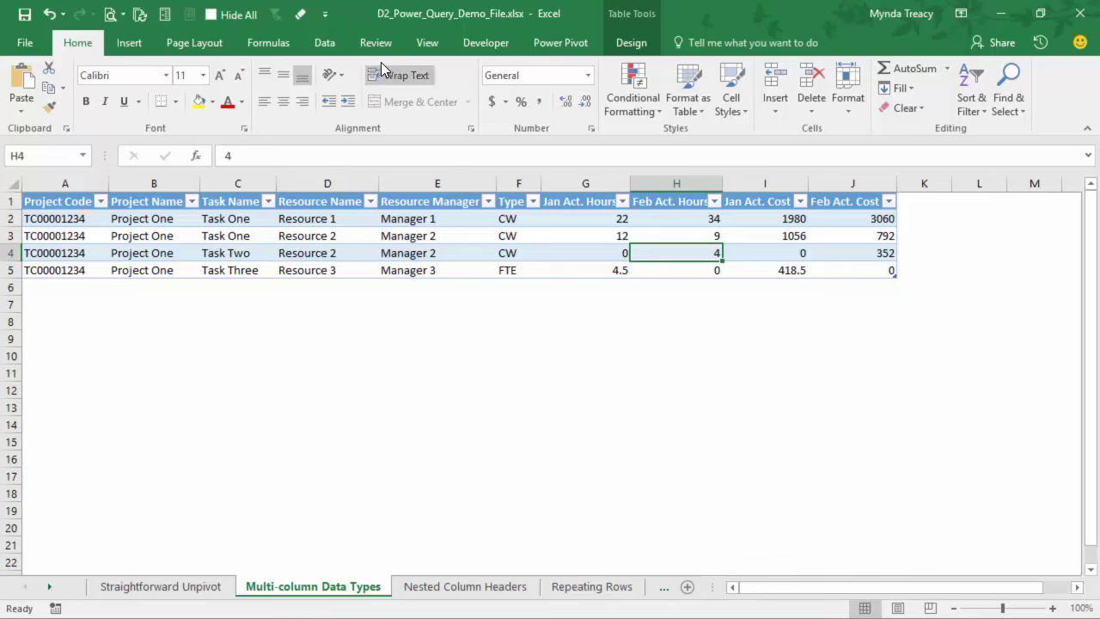
Step: Load the project table into the Query Editor and move the editor window down
{"action": "left_click", "coordinate": [327, 43]}
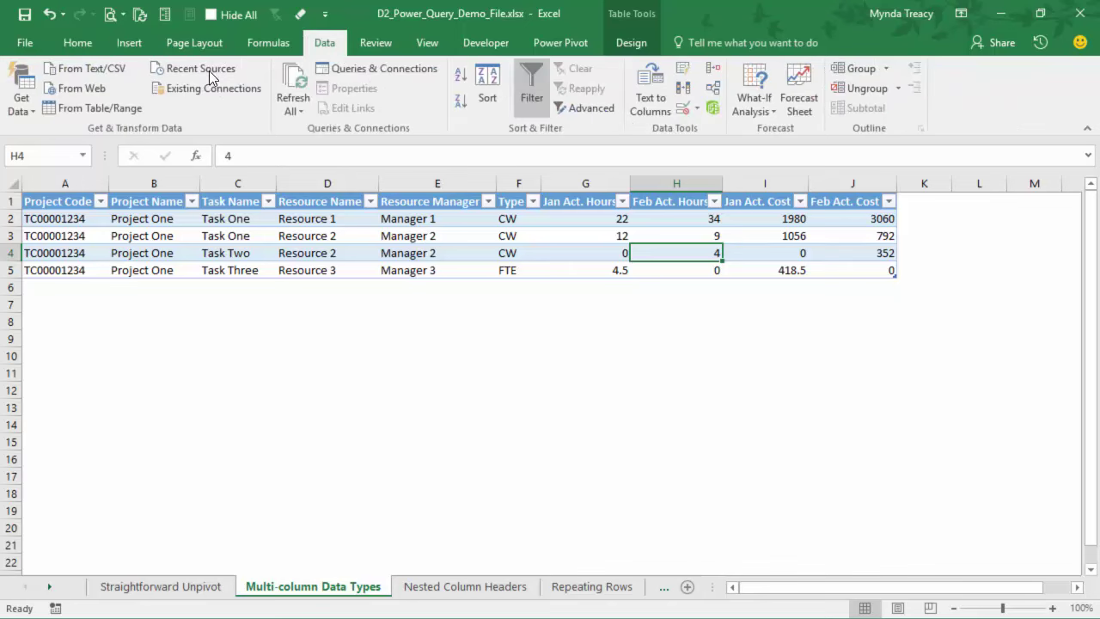
{"action": "left_click", "coordinate": [90, 110]}
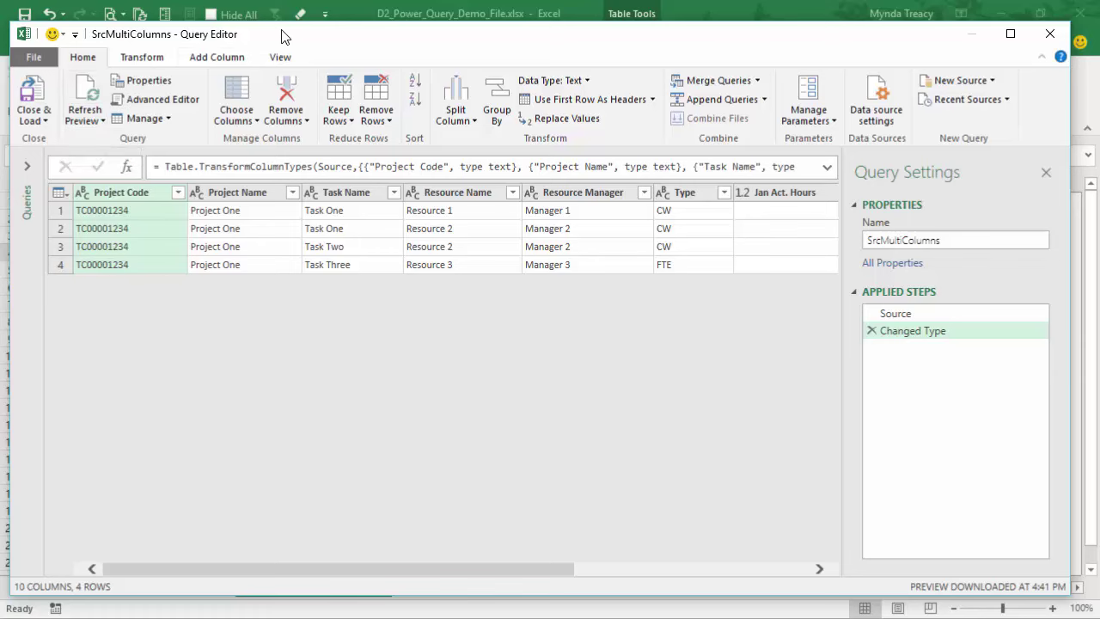
{"action": "left_click_drag", "start_coordinate": [282, 34], "coordinate": [295, 108]}
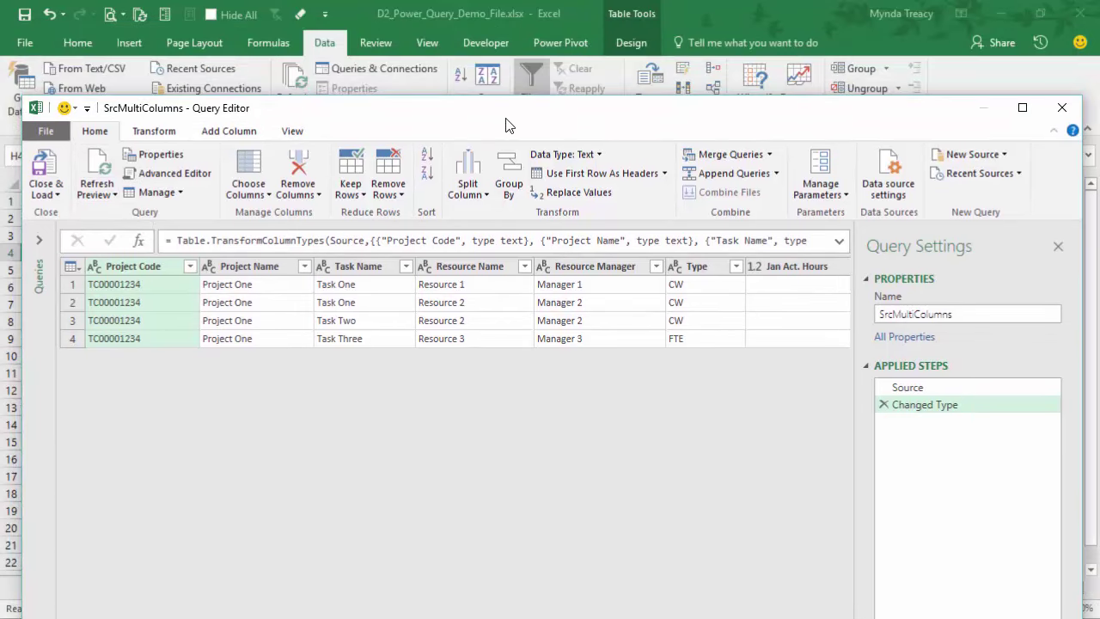
Step: Unpivot the columns from Jan Act. Hours through Feb Act. Cost in the project table
{"action": "left_click_drag", "start_coordinate": [494, 110], "coordinate": [485, 30]}
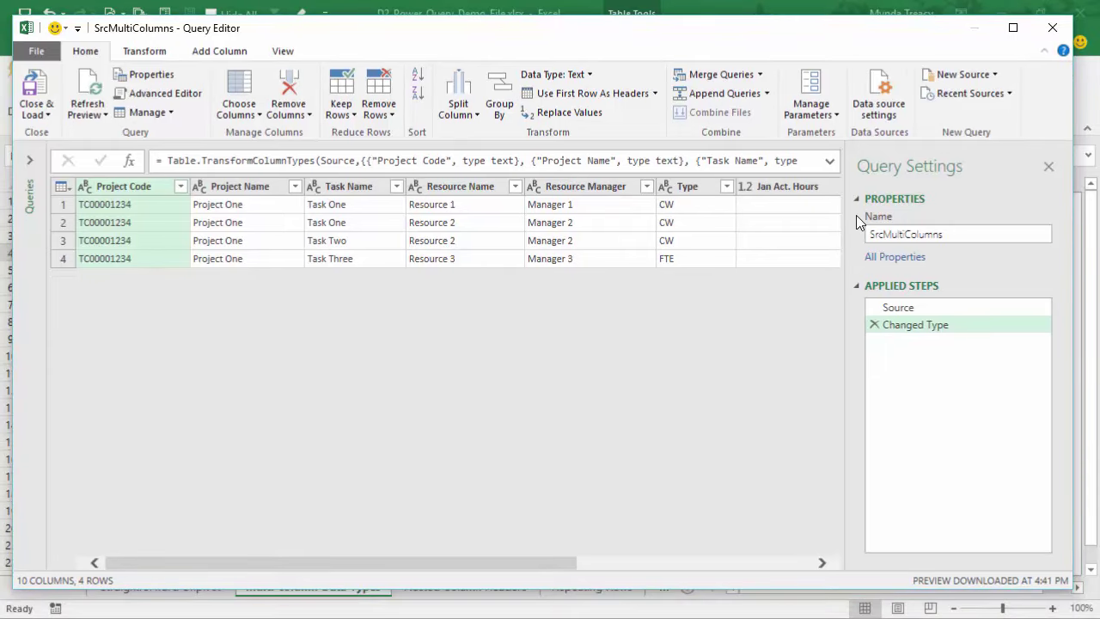
{"action": "left_click_drag", "start_coordinate": [847, 251], "coordinate": [897, 267]}
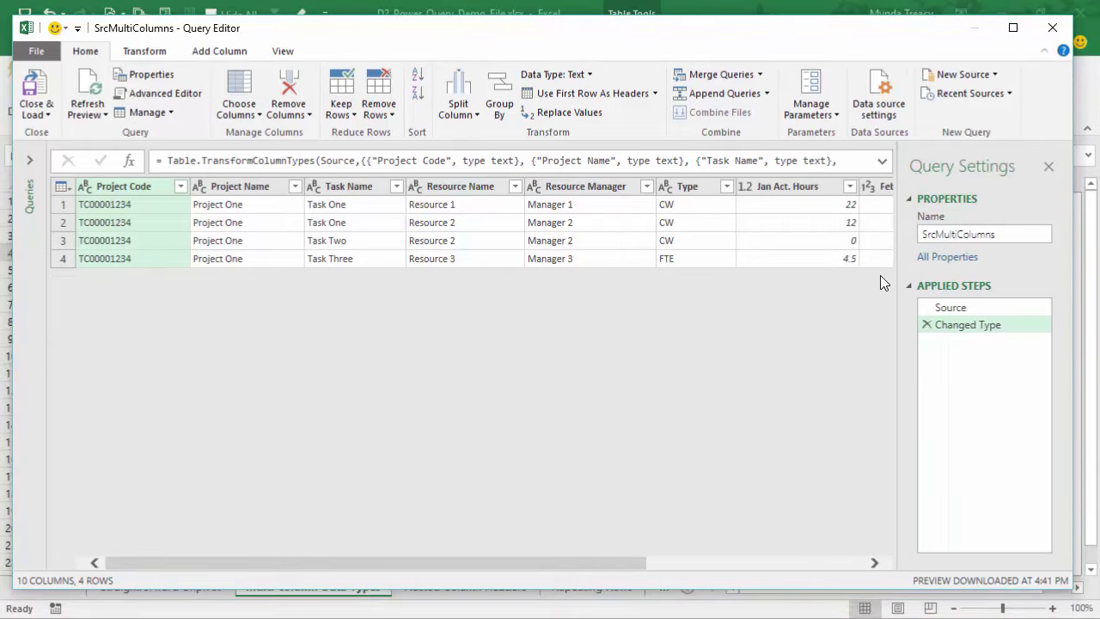
{"action": "left_click", "coordinate": [768, 188]}
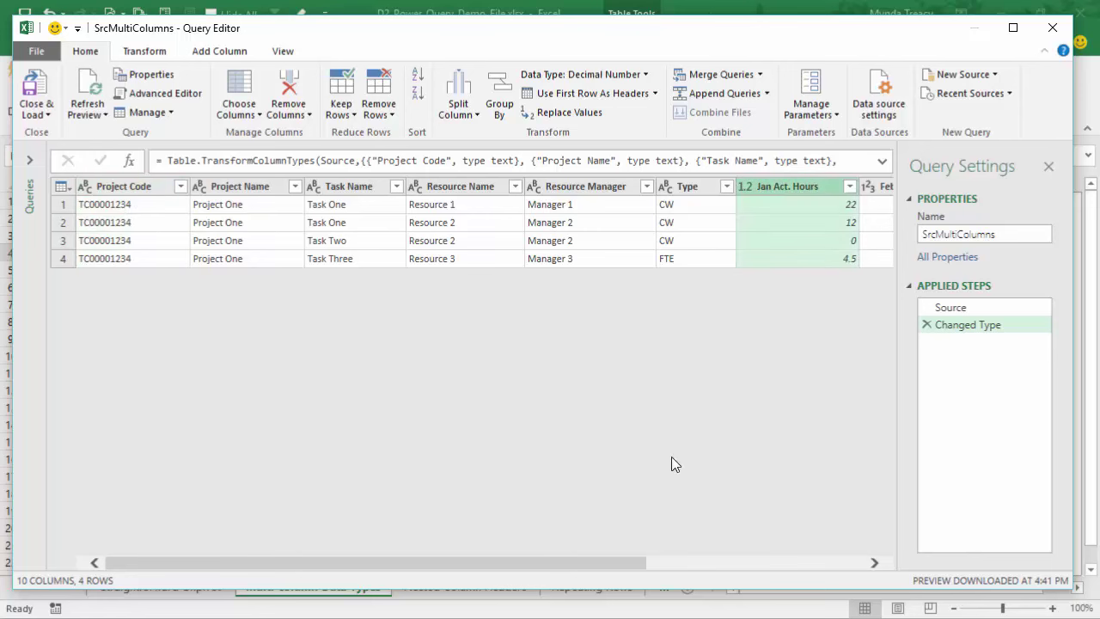
{"action": "left_click_drag", "start_coordinate": [538, 563], "coordinate": [758, 567]}
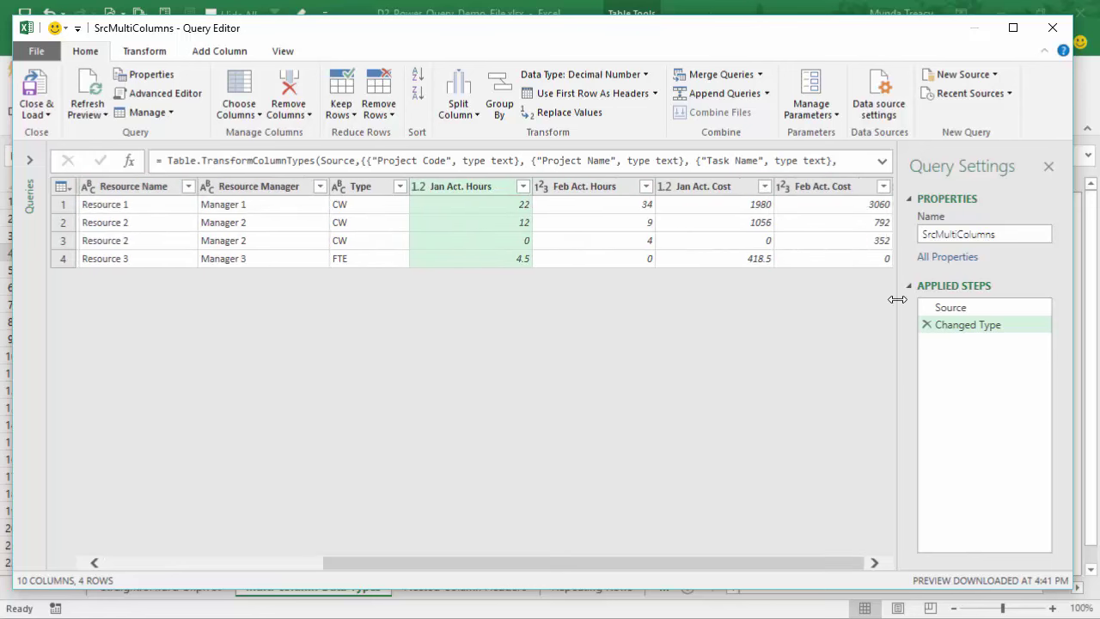
{"action": "left_click", "coordinate": [841, 187], "text": "shift"}
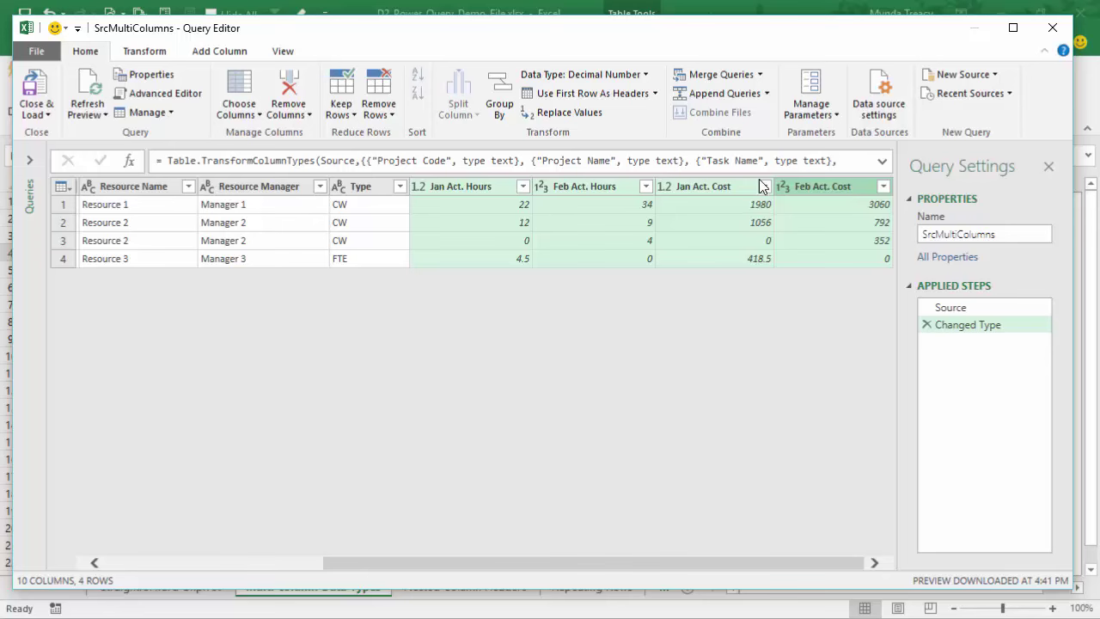
{"action": "left_click", "coordinate": [145, 52]}
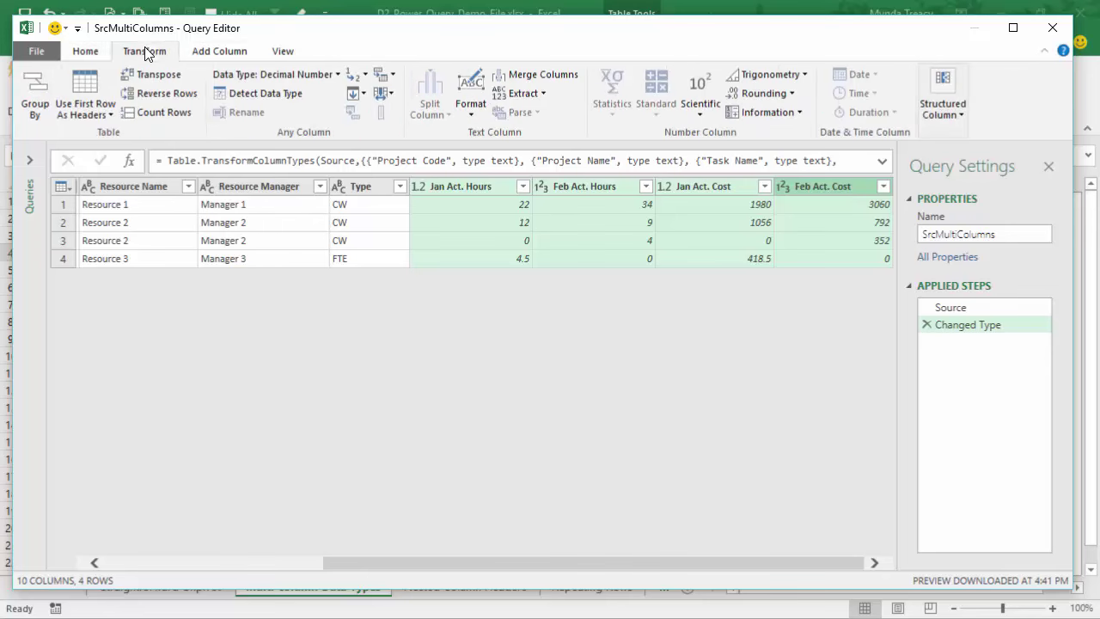
{"action": "left_click", "coordinate": [378, 74]}
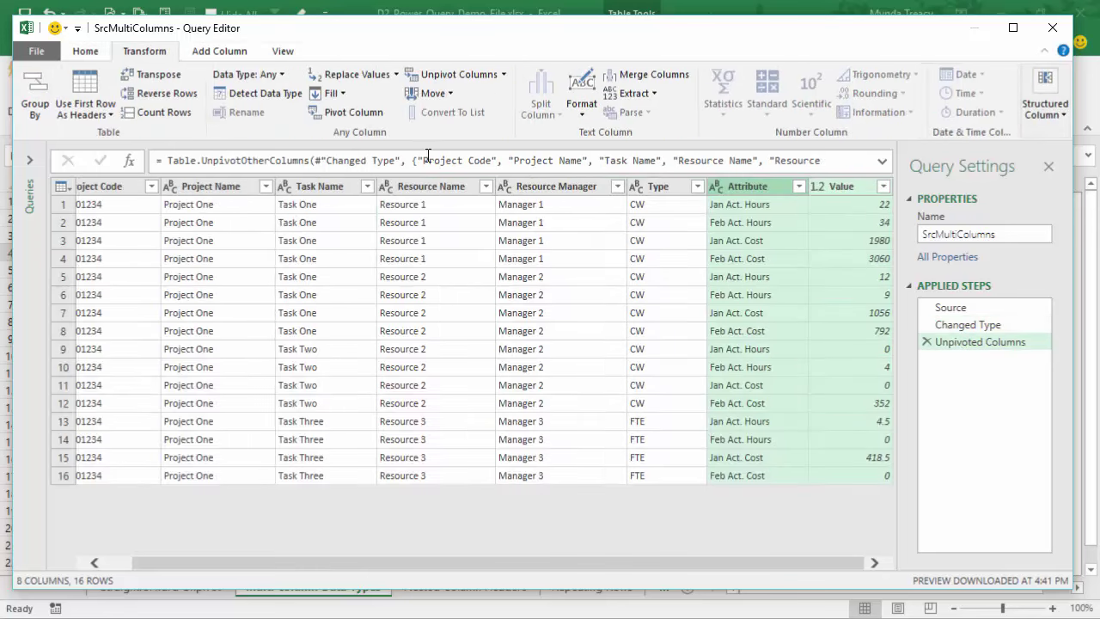
Step: Split the Attribute column by number of characters, once as far left as possible, right after the three-letter month
{"action": "left_click", "coordinate": [754, 190]}
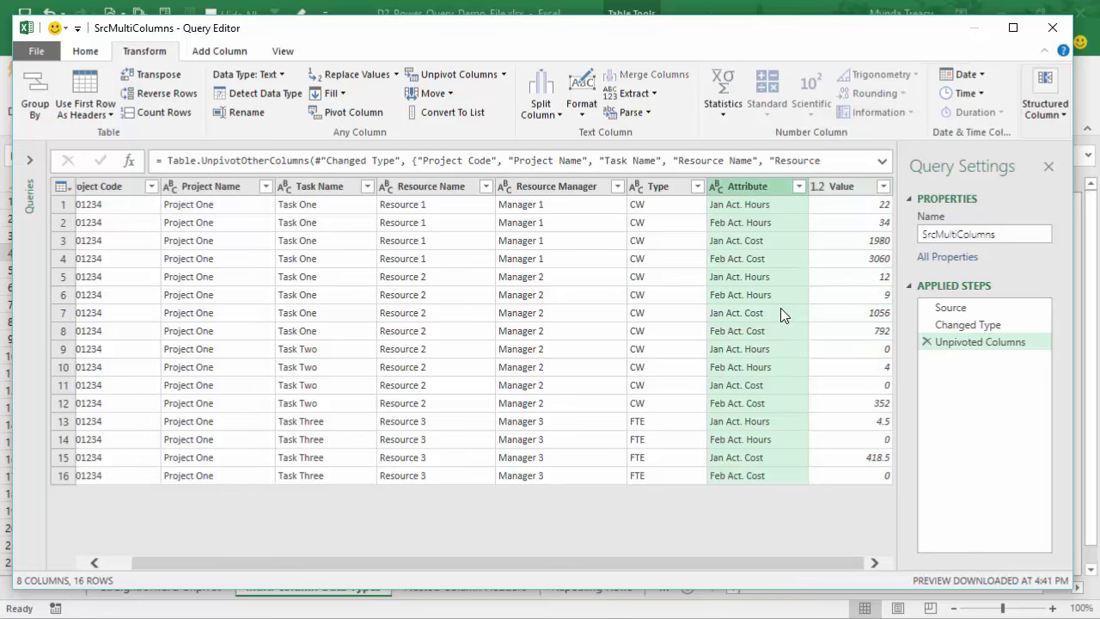
{"action": "left_click", "coordinate": [830, 191]}
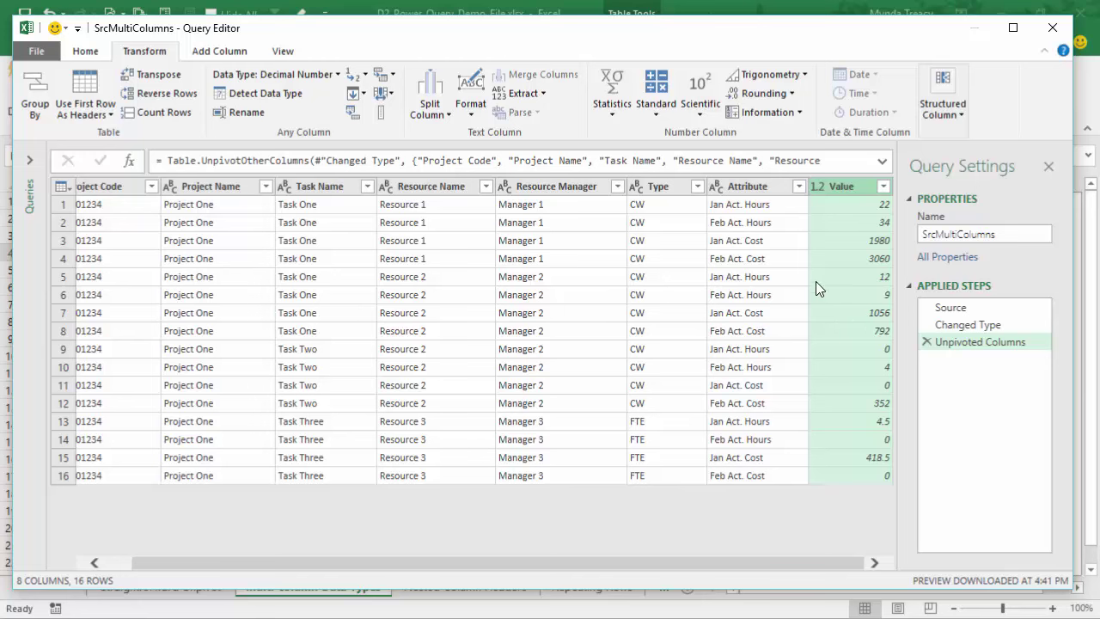
{"action": "left_click", "coordinate": [759, 186]}
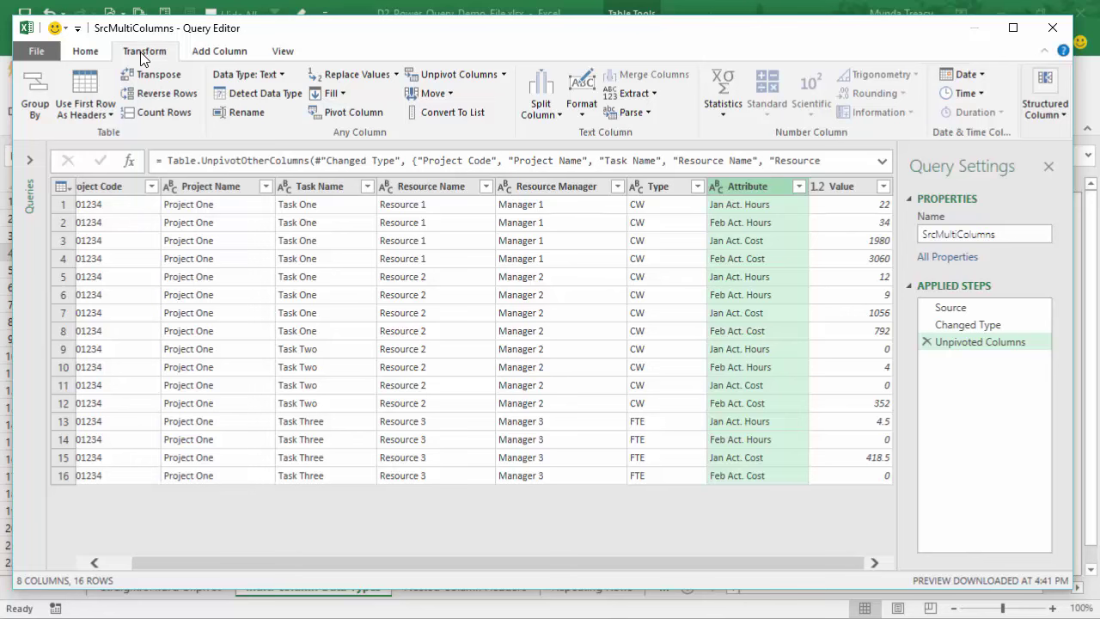
{"action": "left_click", "coordinate": [542, 110]}
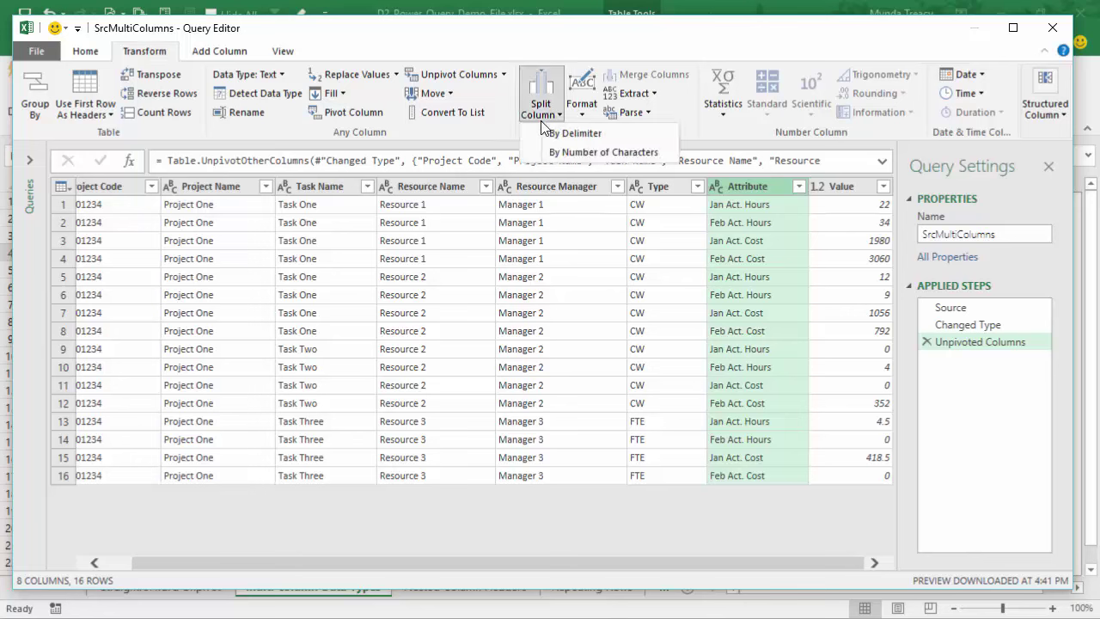
{"action": "left_click", "coordinate": [639, 152]}
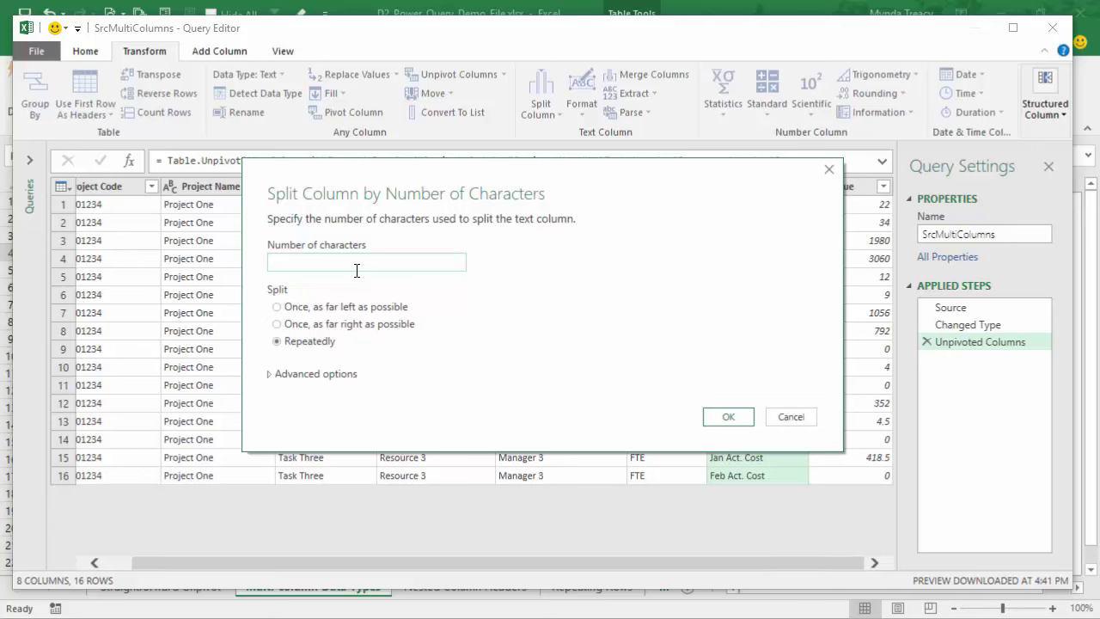
{"action": "left_click", "coordinate": [313, 307]}
{"action": "left_click", "coordinate": [731, 418]}
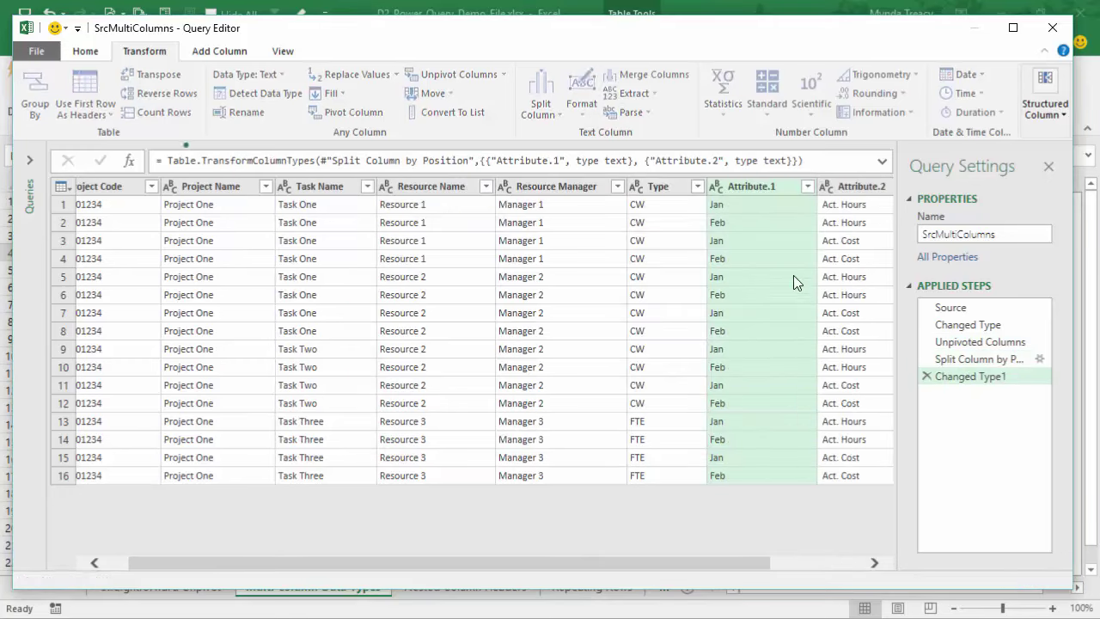
Step: Trim the spaces from the text in the Attribute.2 column
{"action": "left_click", "coordinate": [860, 190]}
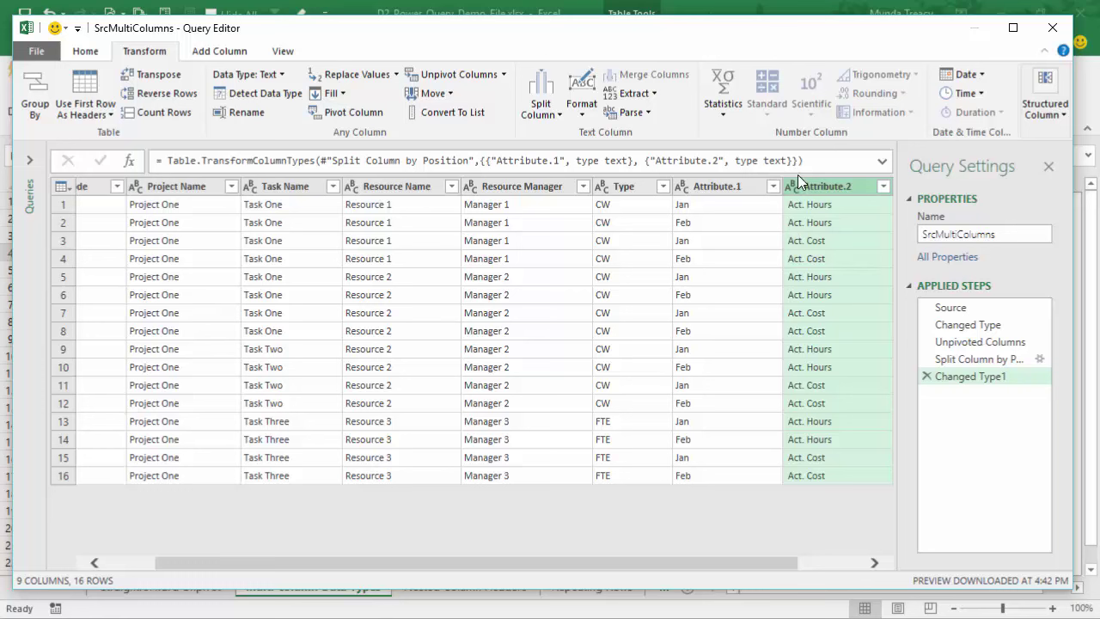
{"action": "left_click", "coordinate": [581, 105]}
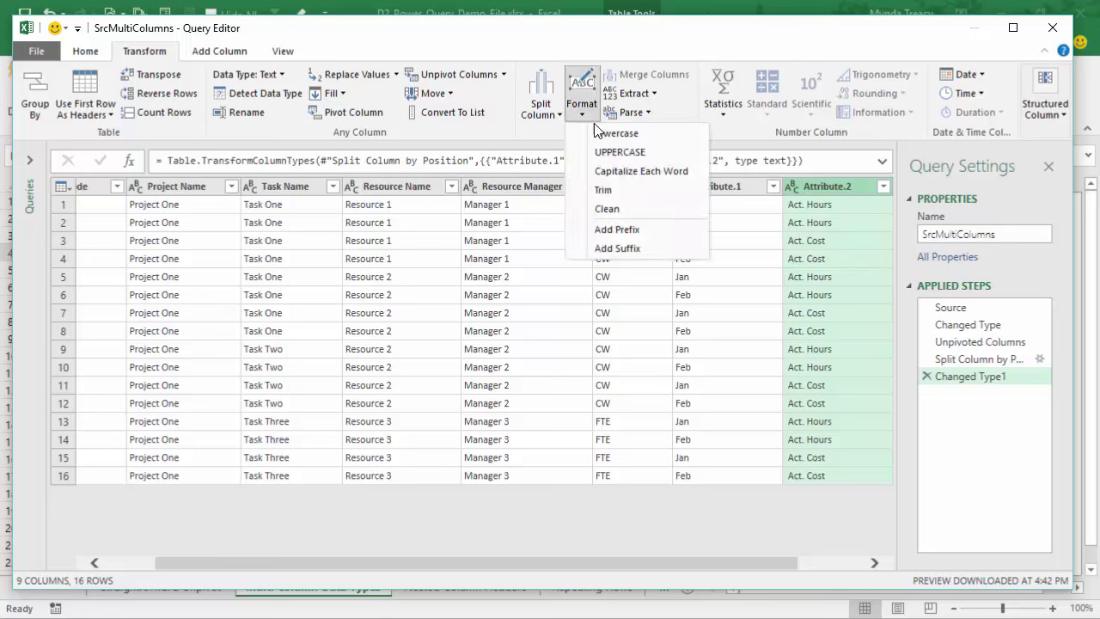
{"action": "left_click", "coordinate": [611, 191]}
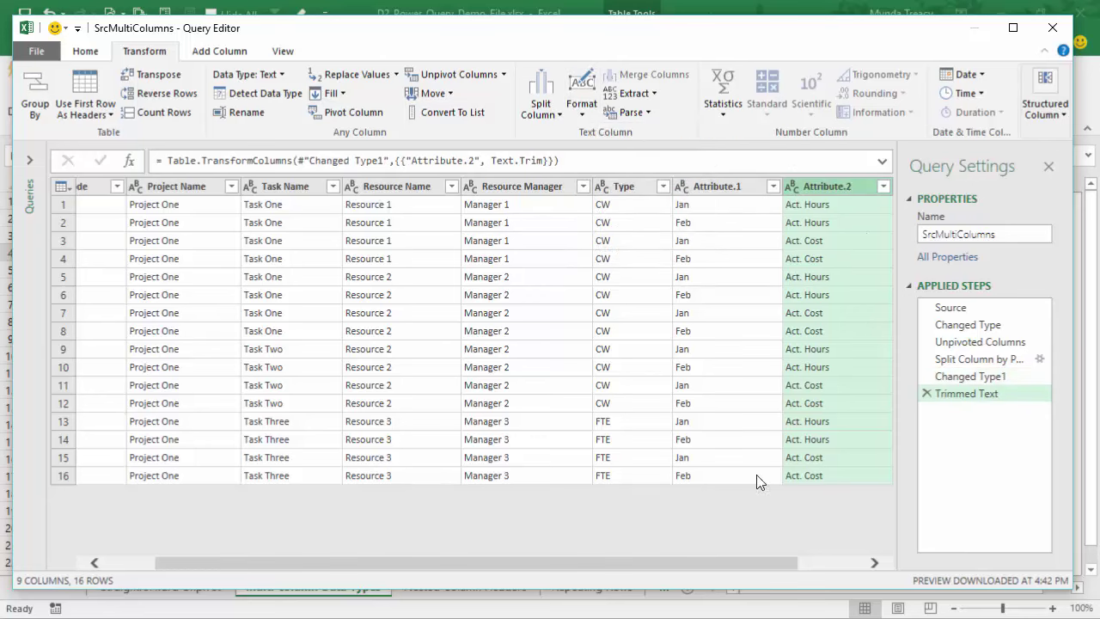
Step: Pivot the Attribute.2 column into new columns, using Value as the values column and Sum as the aggregate function
{"action": "left_click_drag", "start_coordinate": [745, 570], "coordinate": [813, 569]}
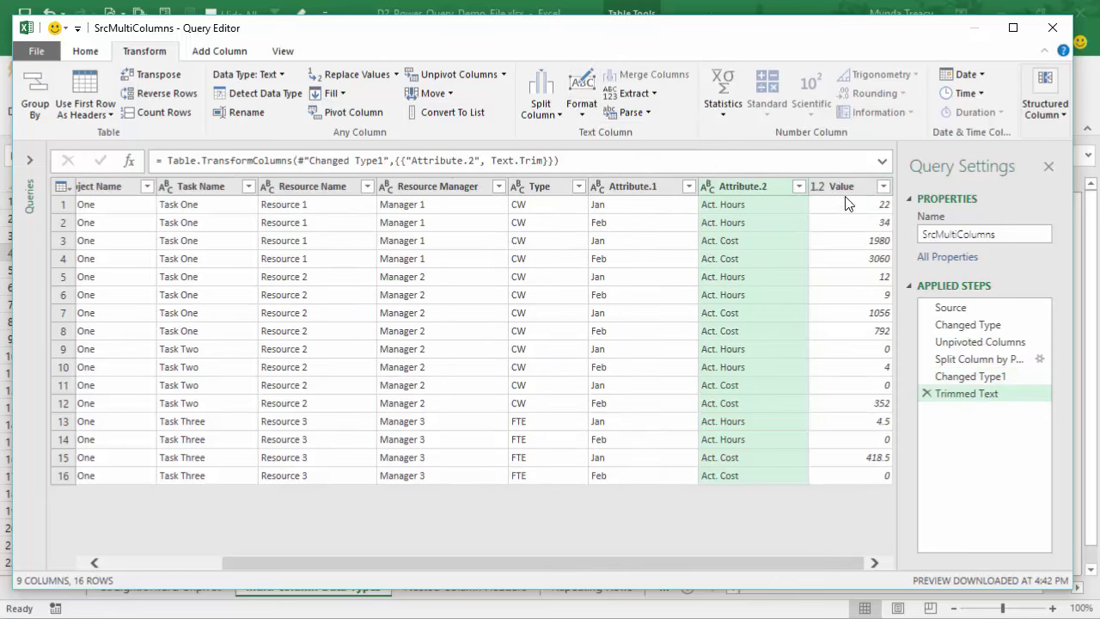
{"action": "left_click", "coordinate": [838, 186]}
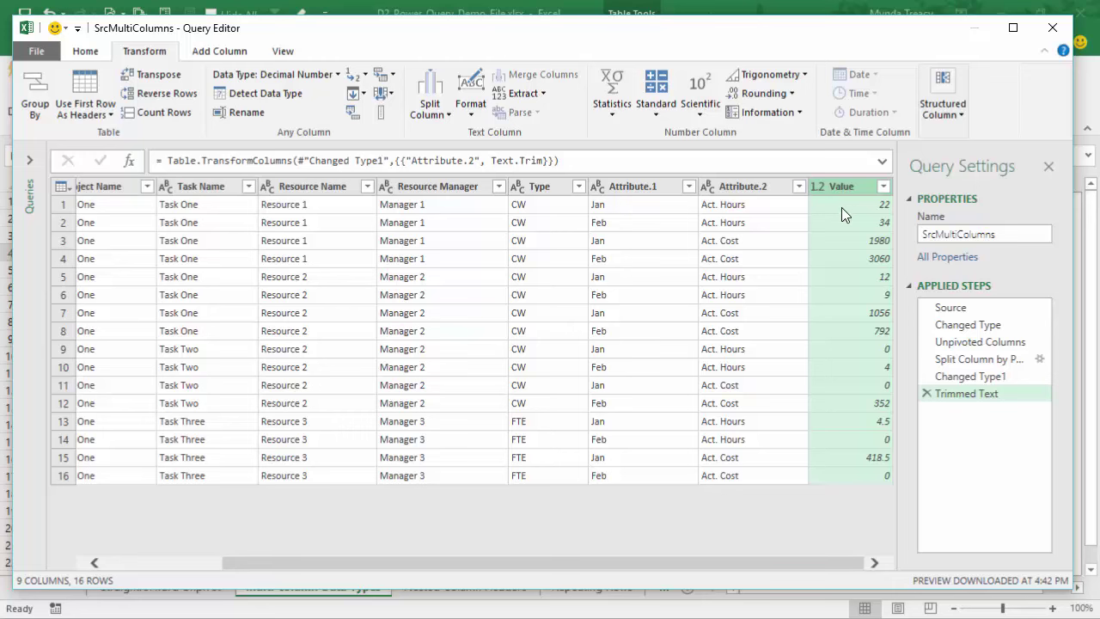
{"action": "left_click", "coordinate": [761, 187]}
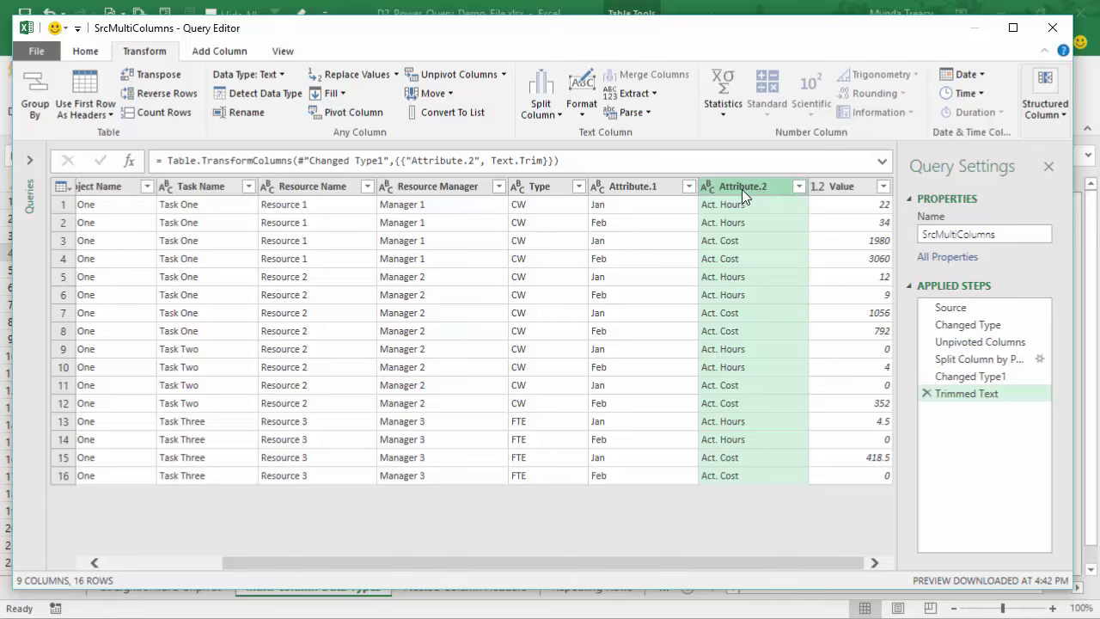
{"action": "left_click", "coordinate": [332, 112]}
{"action": "left_click", "coordinate": [401, 289]}
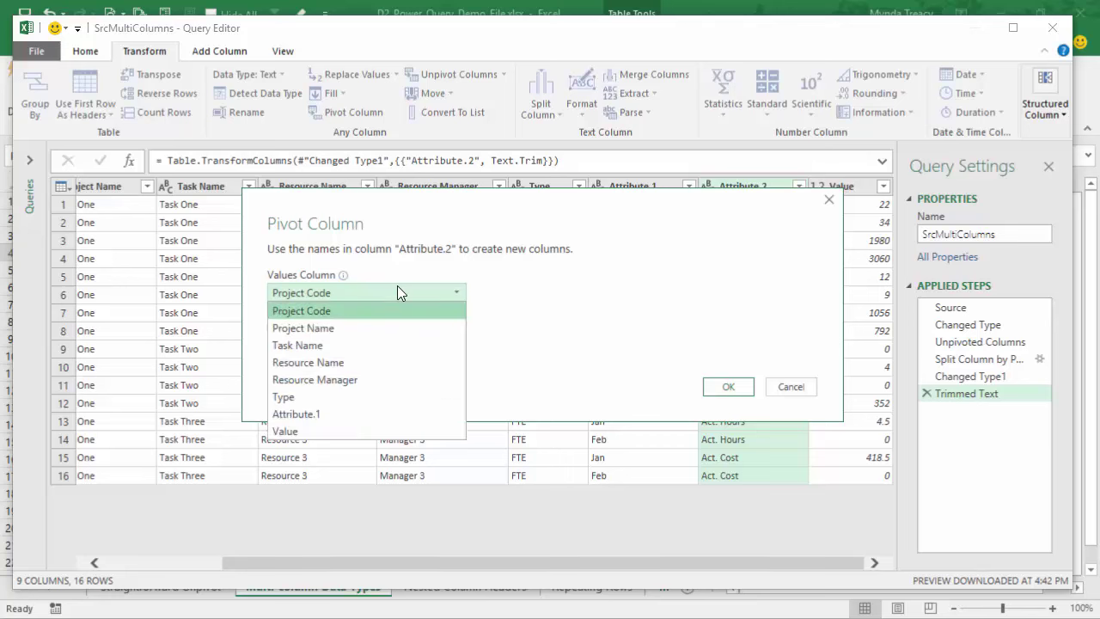
{"action": "left_click_drag", "start_coordinate": [487, 212], "coordinate": [382, 212]}
{"action": "left_click", "coordinate": [318, 293]}
{"action": "left_click", "coordinate": [215, 427]}
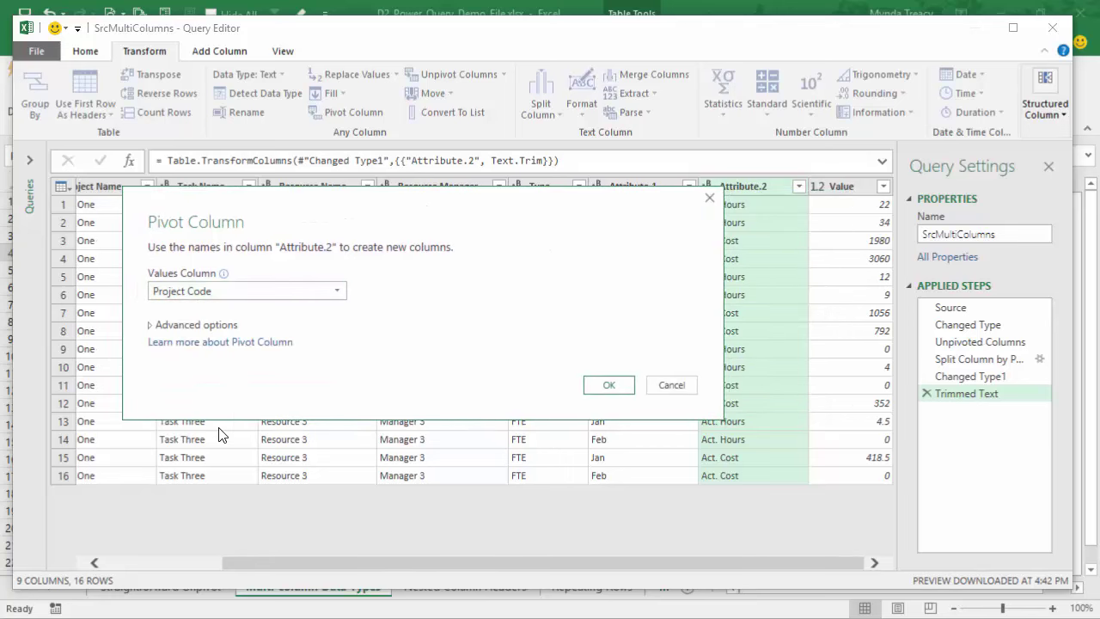
{"action": "left_click", "coordinate": [193, 326]}
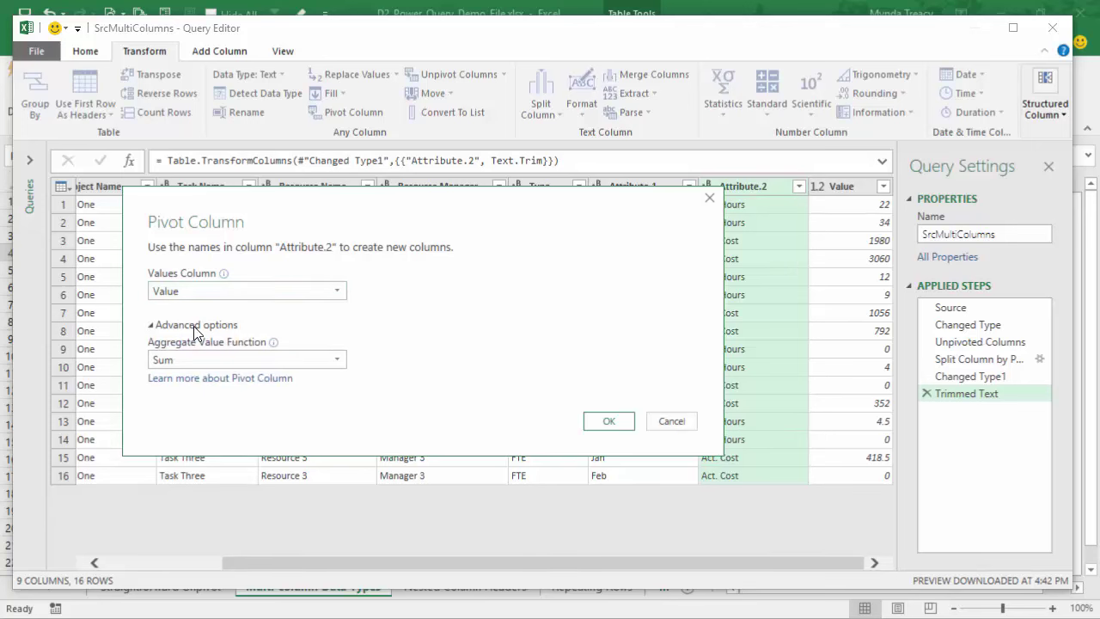
{"action": "left_click", "coordinate": [229, 360]}
{"action": "left_click", "coordinate": [229, 361]}
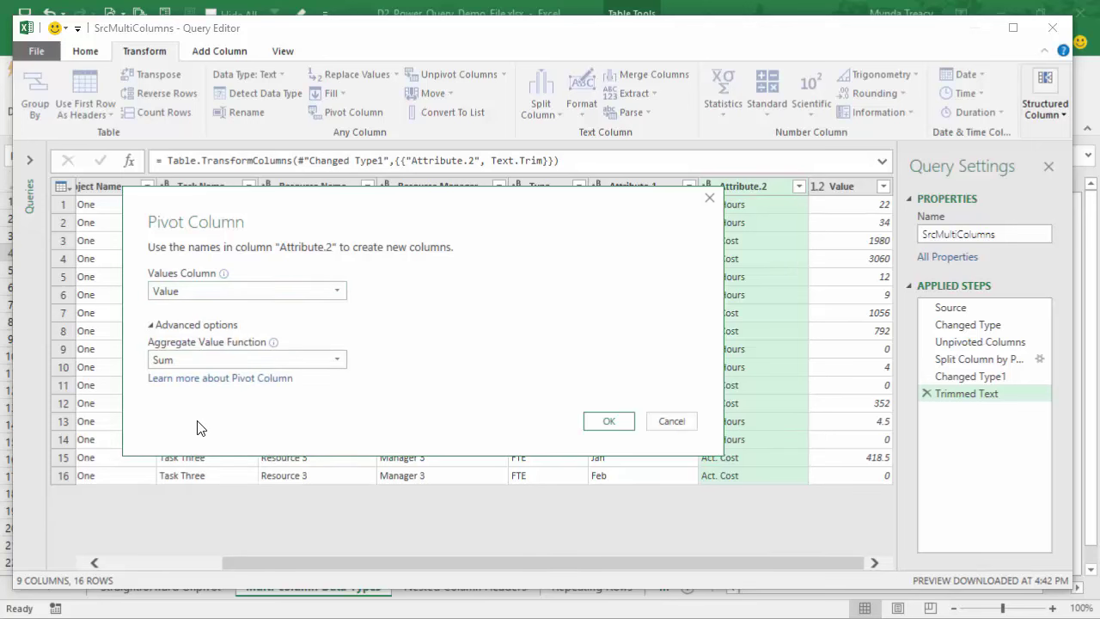
{"action": "left_click", "coordinate": [609, 421]}
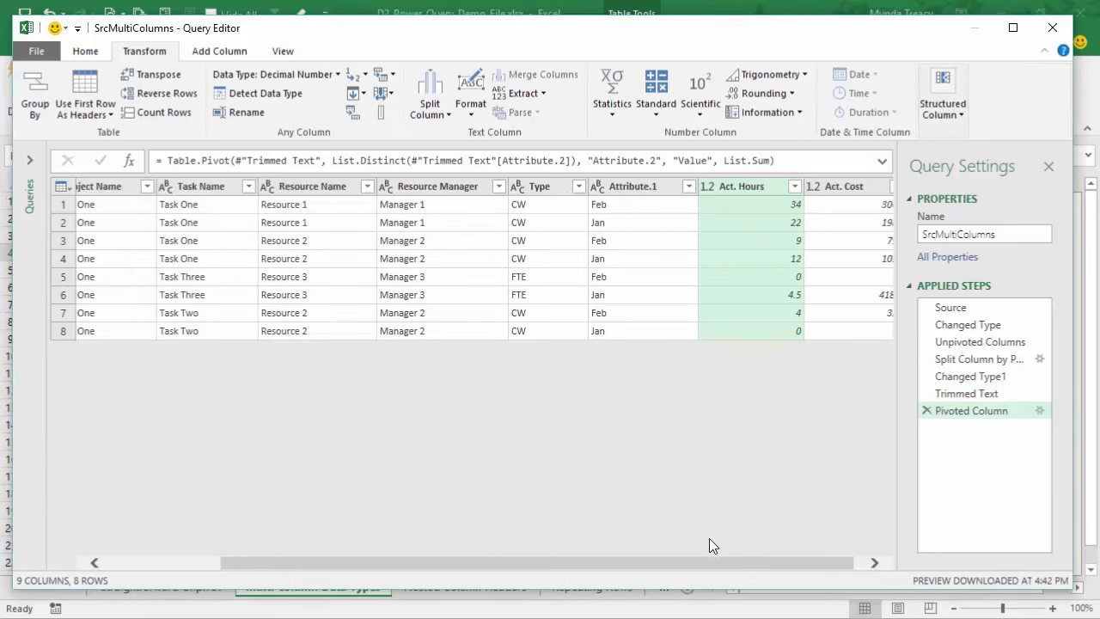
Step: Rename the Attribute.1 column to Month and check the Act. Hours and Act. Cost columns
{"action": "left_click_drag", "start_coordinate": [710, 565], "coordinate": [866, 564]}
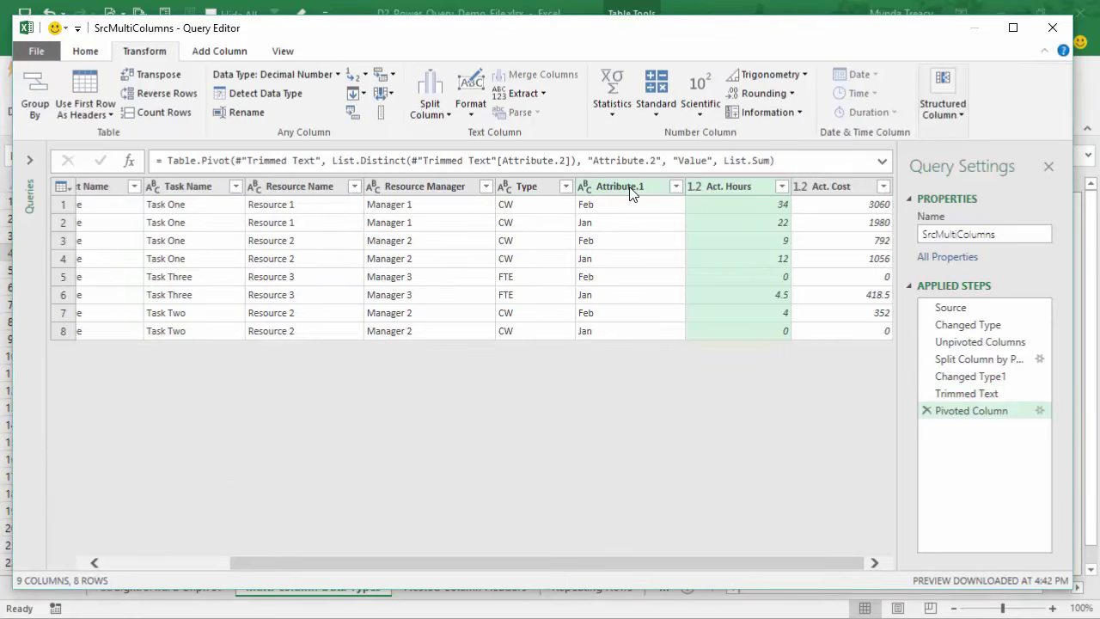
{"action": "left_click", "coordinate": [630, 189]}
{"action": "double_click", "coordinate": [617, 186]}
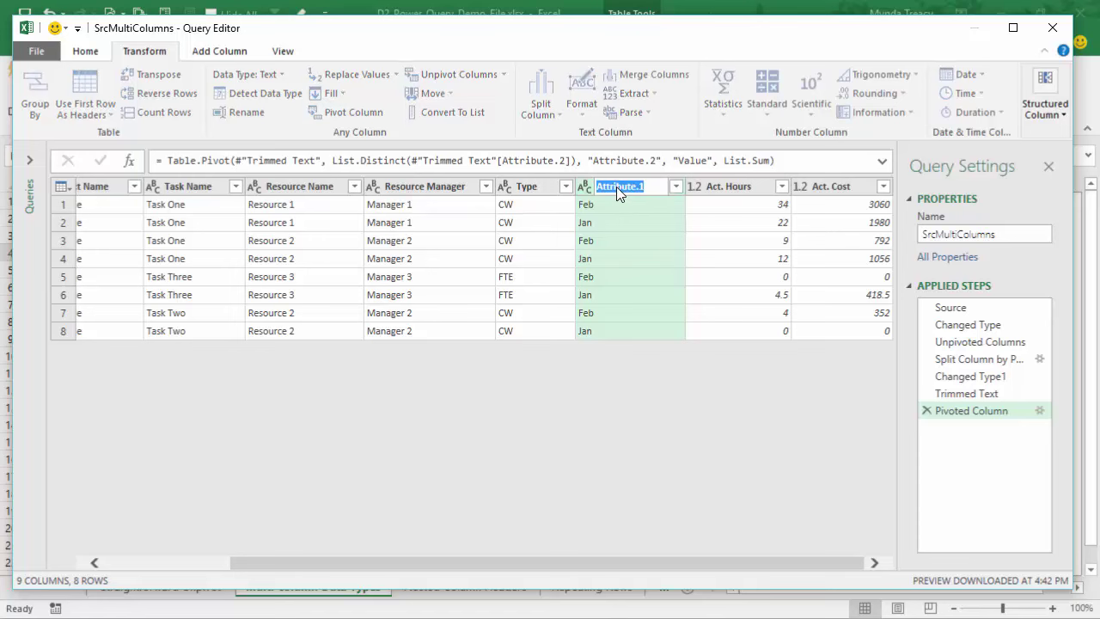
{"action": "key", "text": "Return"}
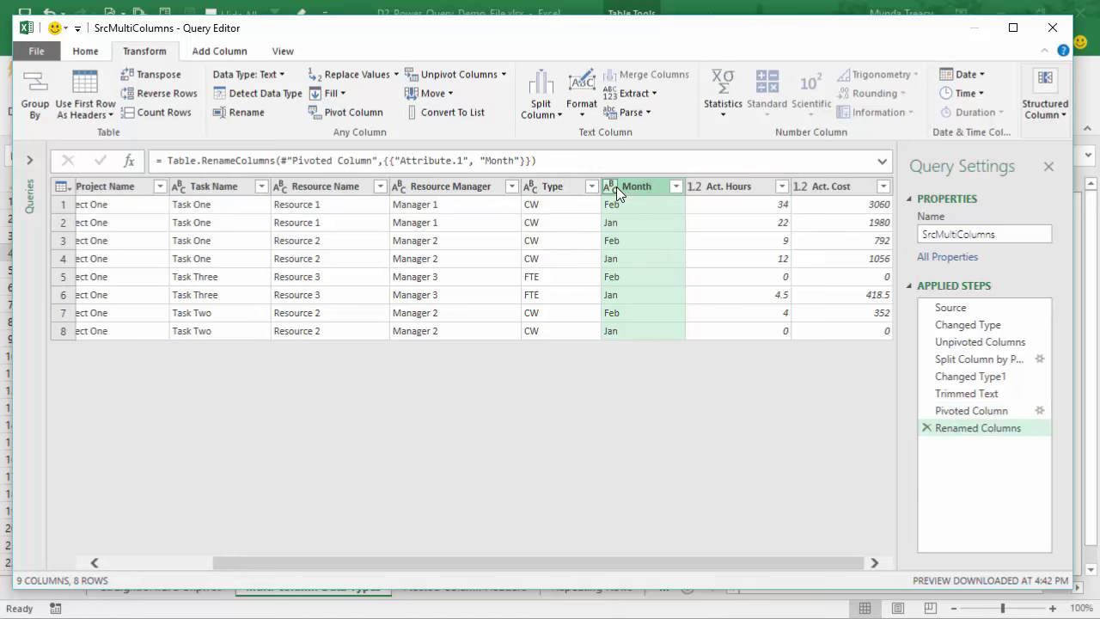
{"action": "left_click", "coordinate": [725, 187]}
{"action": "left_click", "coordinate": [833, 188]}
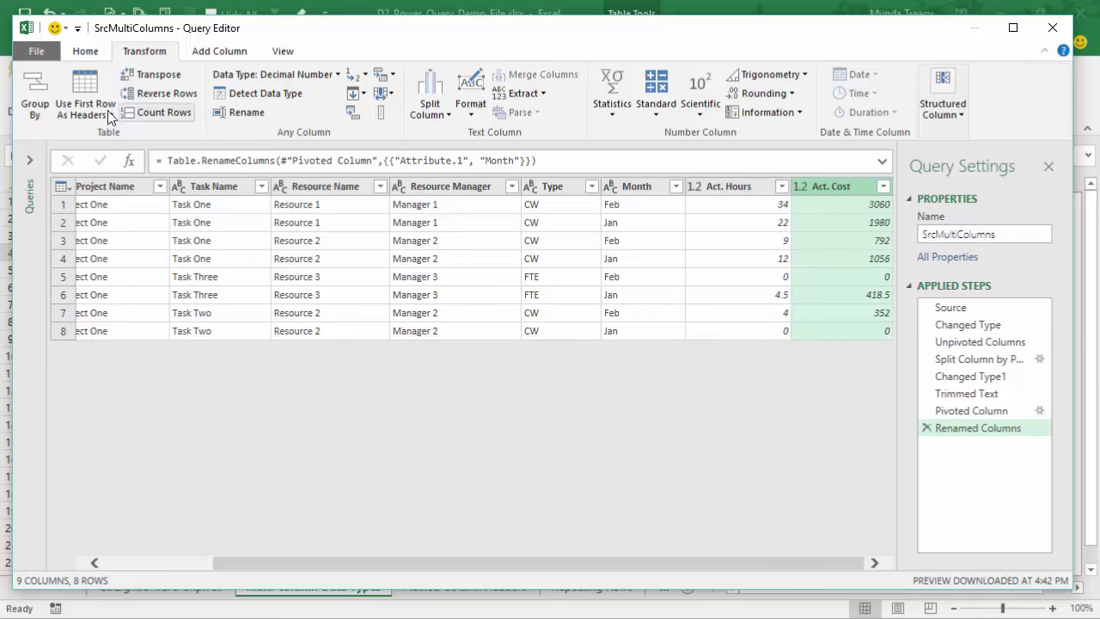
Step: Close the query and load it as a table on the existing Multi-column Data Types sheet, starting at cell A8
{"action": "left_click", "coordinate": [83, 51]}
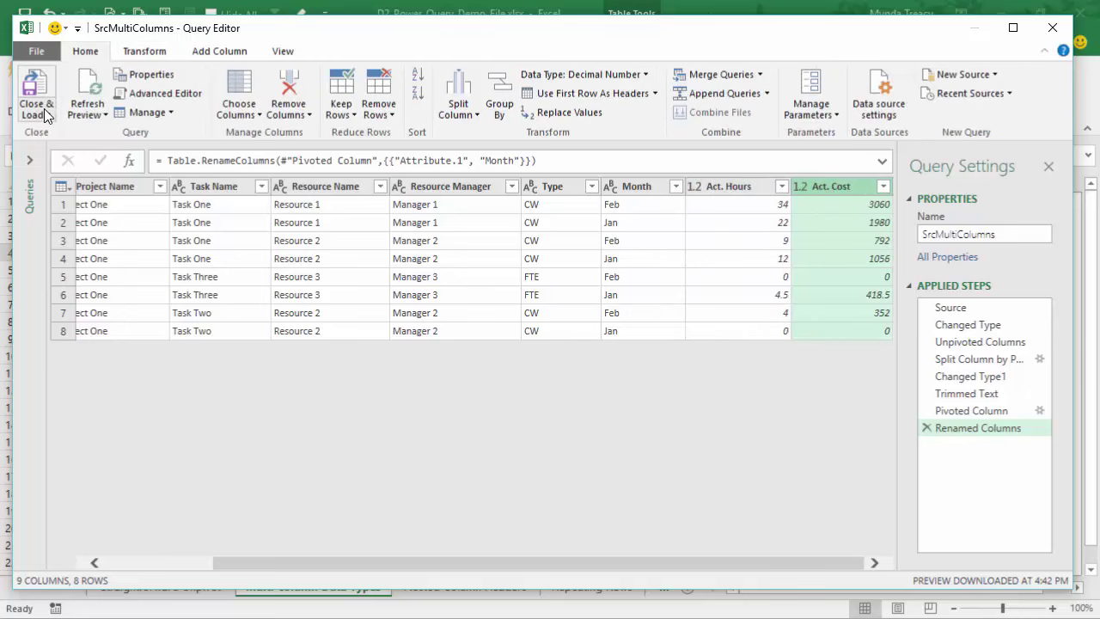
{"action": "left_click", "coordinate": [46, 116]}
{"action": "left_click", "coordinate": [78, 152]}
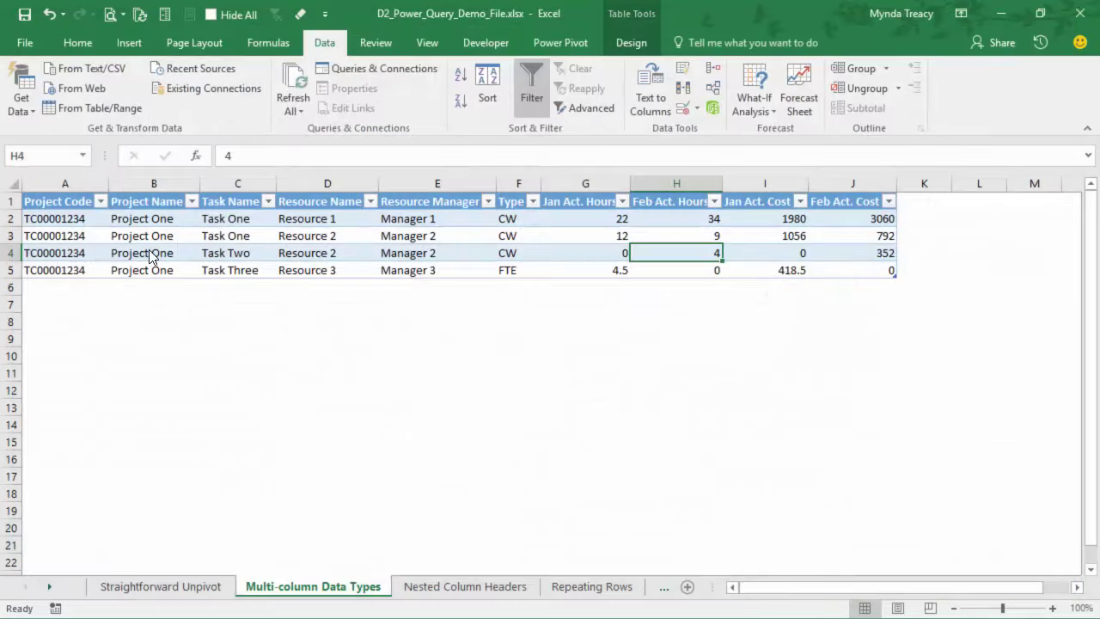
{"action": "left_click", "coordinate": [207, 454]}
{"action": "left_click", "coordinate": [371, 472]}
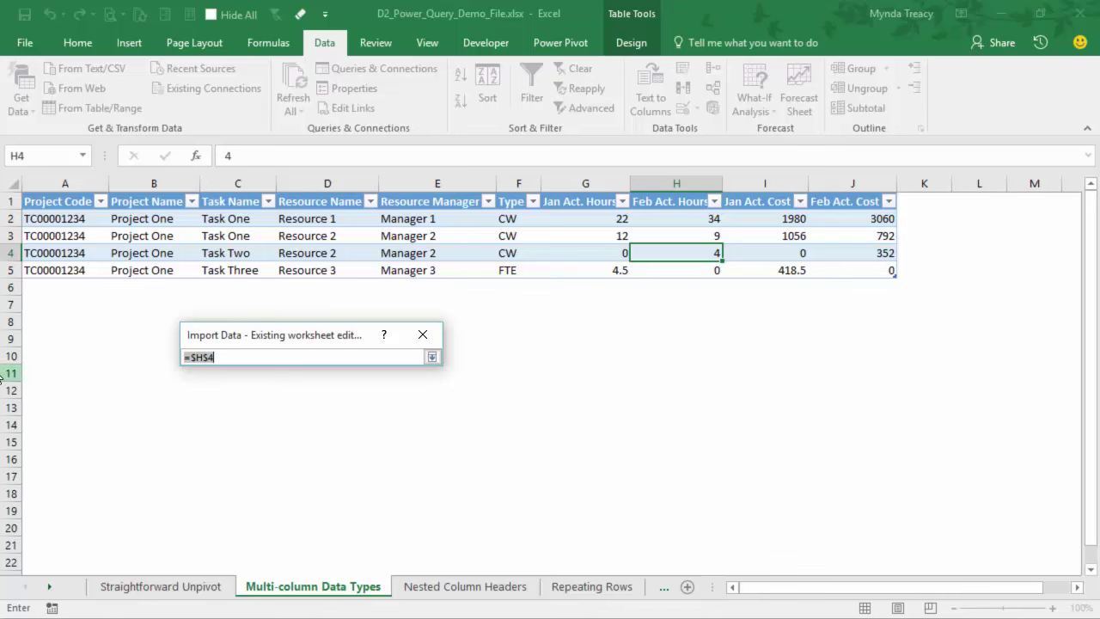
{"action": "left_click", "coordinate": [55, 323]}
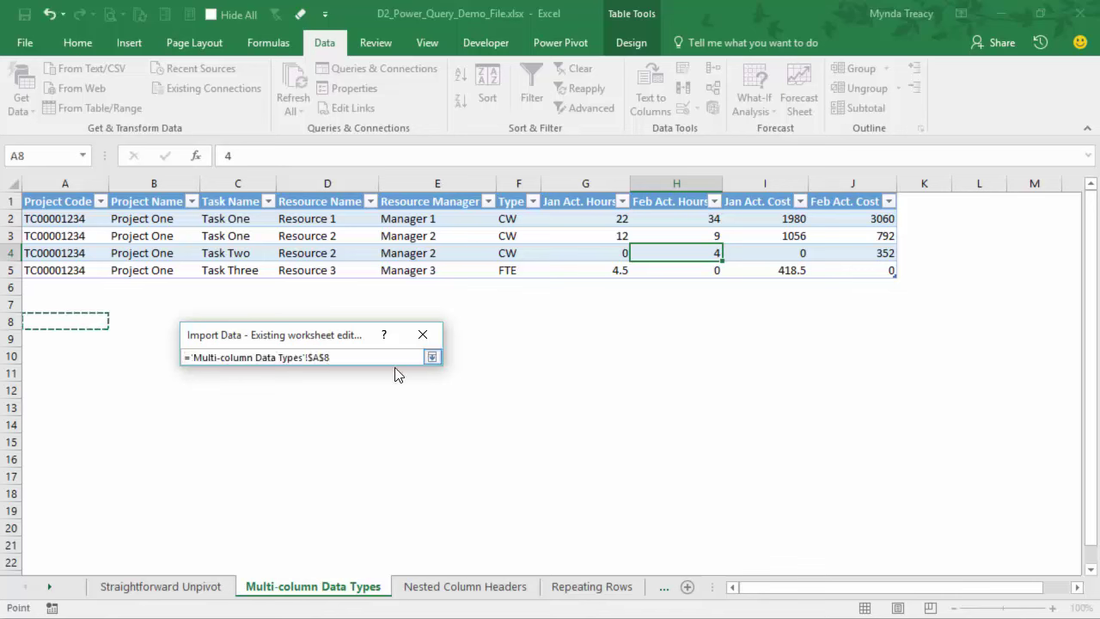
{"action": "left_click", "coordinate": [431, 358]}
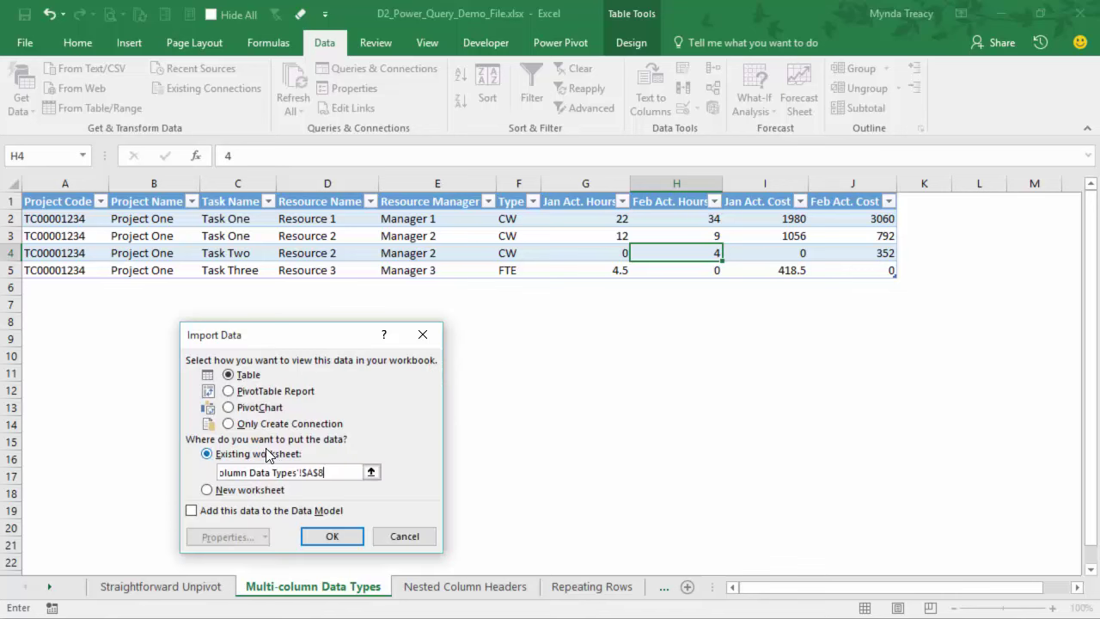
{"action": "left_click", "coordinate": [334, 536]}
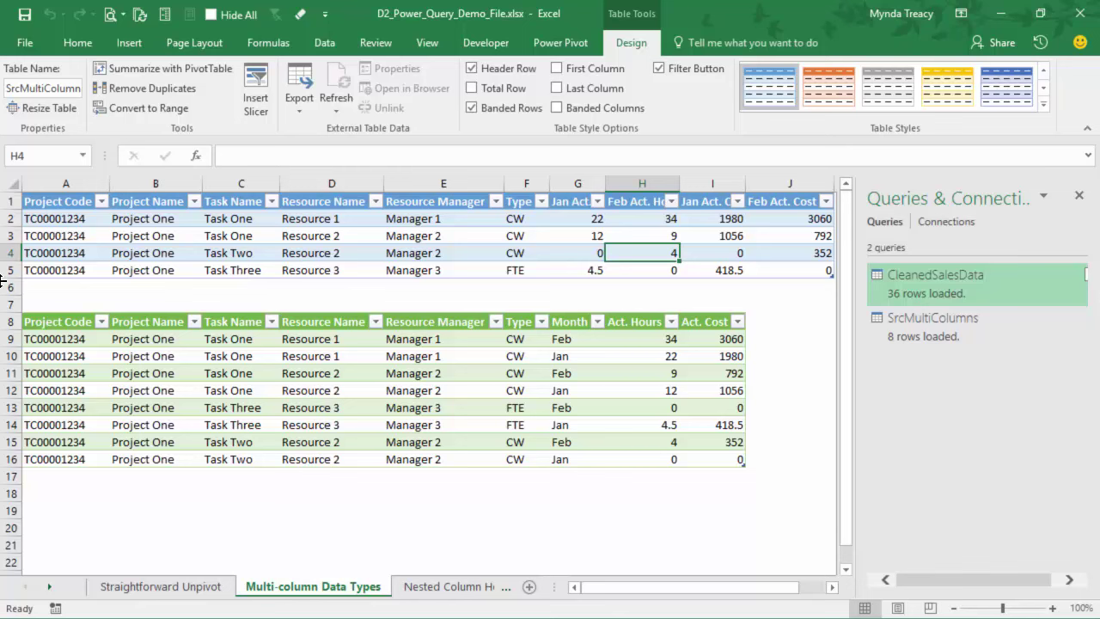
{"action": "left_click", "coordinate": [57, 273]}
{"action": "left_click_drag", "start_coordinate": [58, 283], "coordinate": [66, 397]}
{"action": "left_click", "coordinate": [800, 328]}
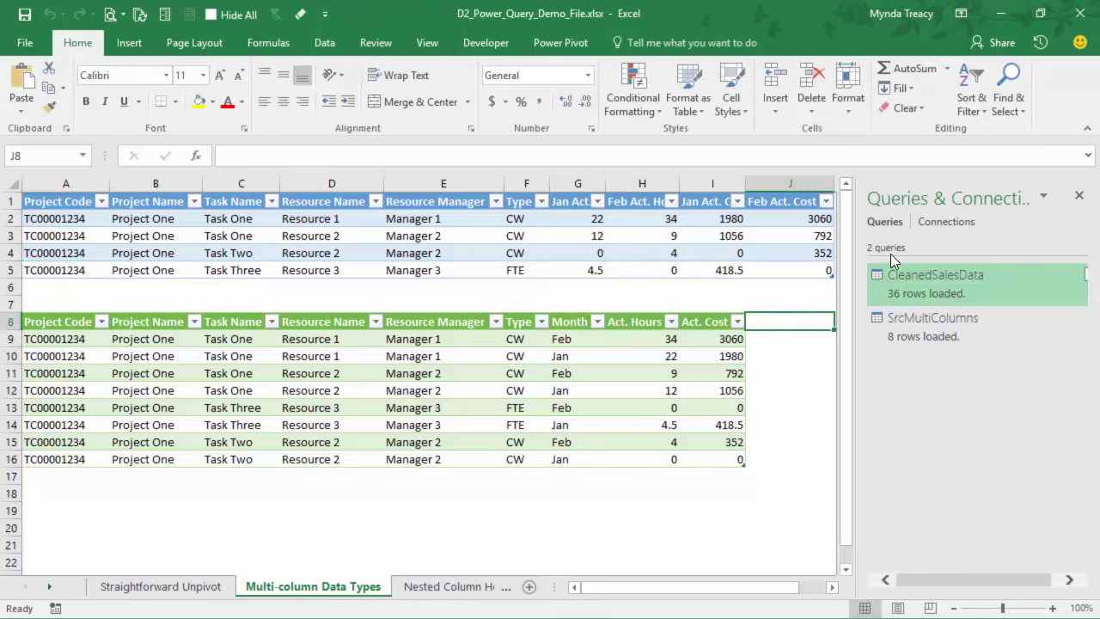
Step: Close the Queries & Connections pane and compare the source project table with the loaded query table below it
{"action": "left_click", "coordinate": [1078, 195]}
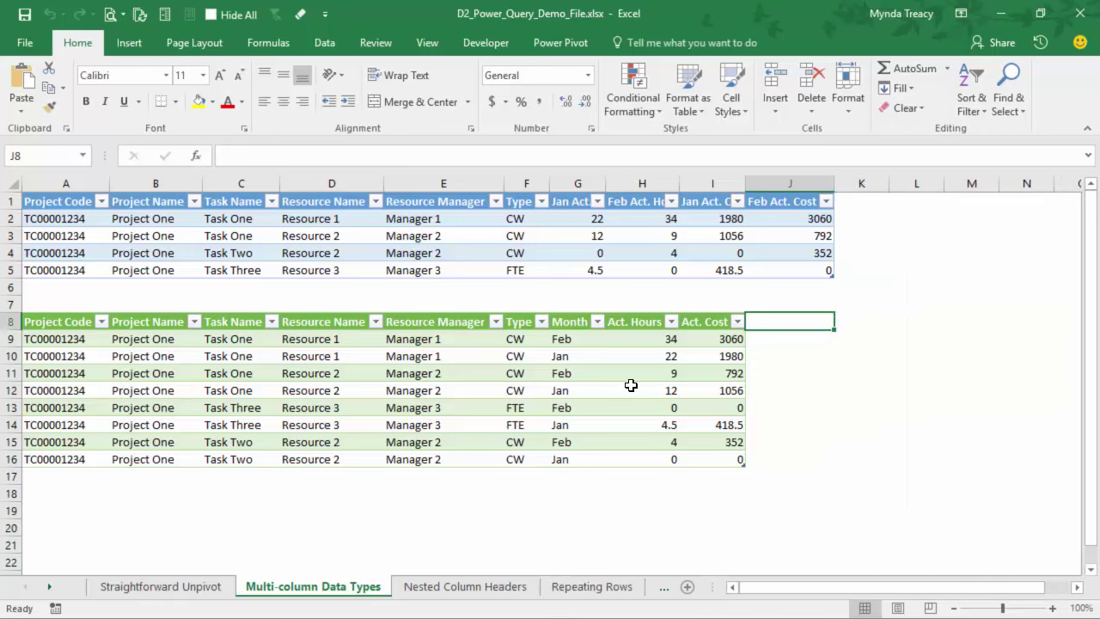
{"action": "left_click", "coordinate": [497, 239]}
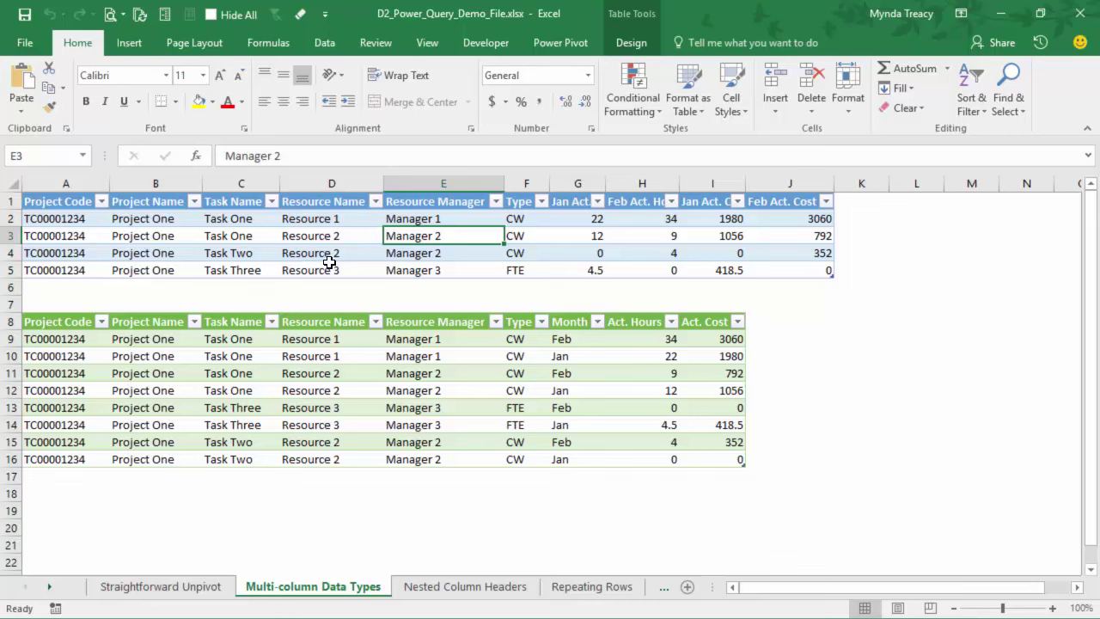
{"action": "left_click_drag", "start_coordinate": [322, 341], "coordinate": [697, 457]}
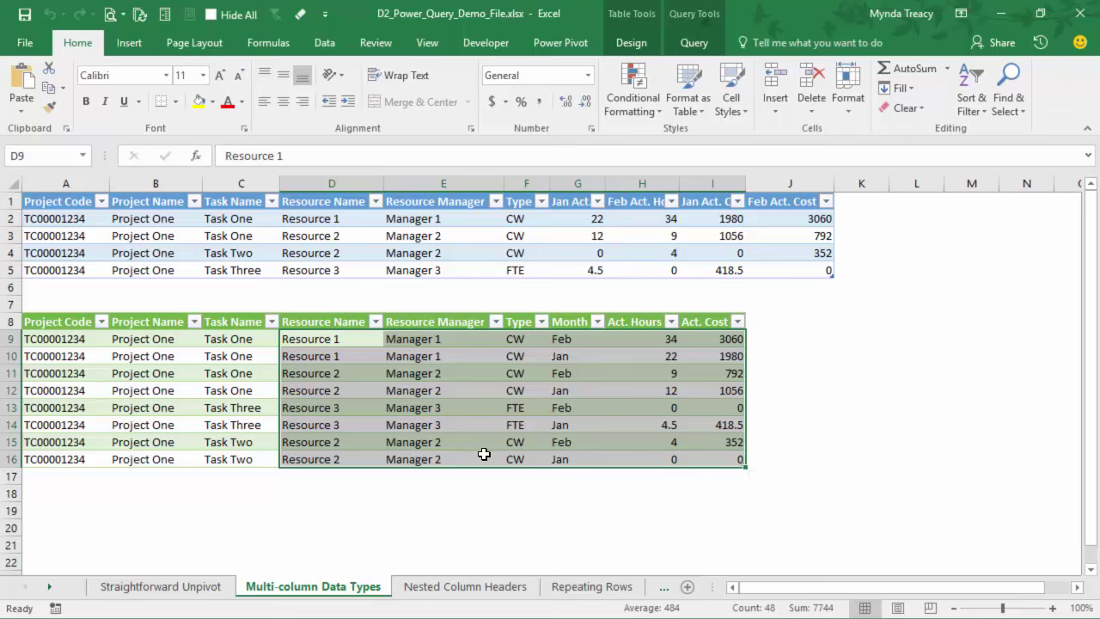
Step: Open the Nested Column Headers sheet and examine its two header rows and the Act Hours and Act $ columns under Jan and Feb
{"action": "left_click", "coordinate": [429, 593]}
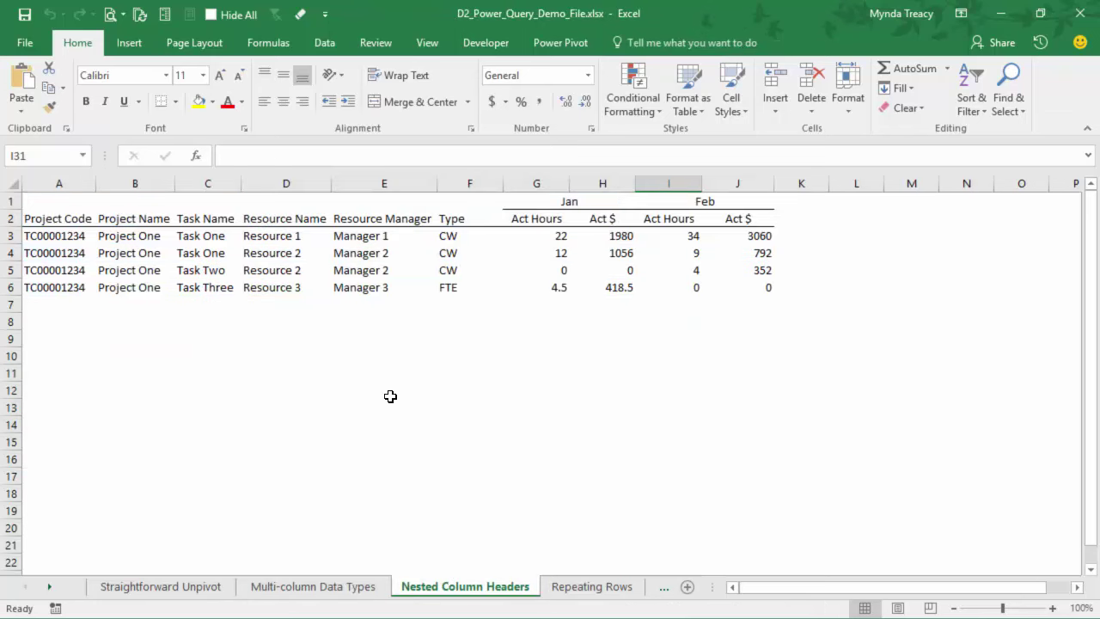
{"action": "left_click", "coordinate": [375, 360]}
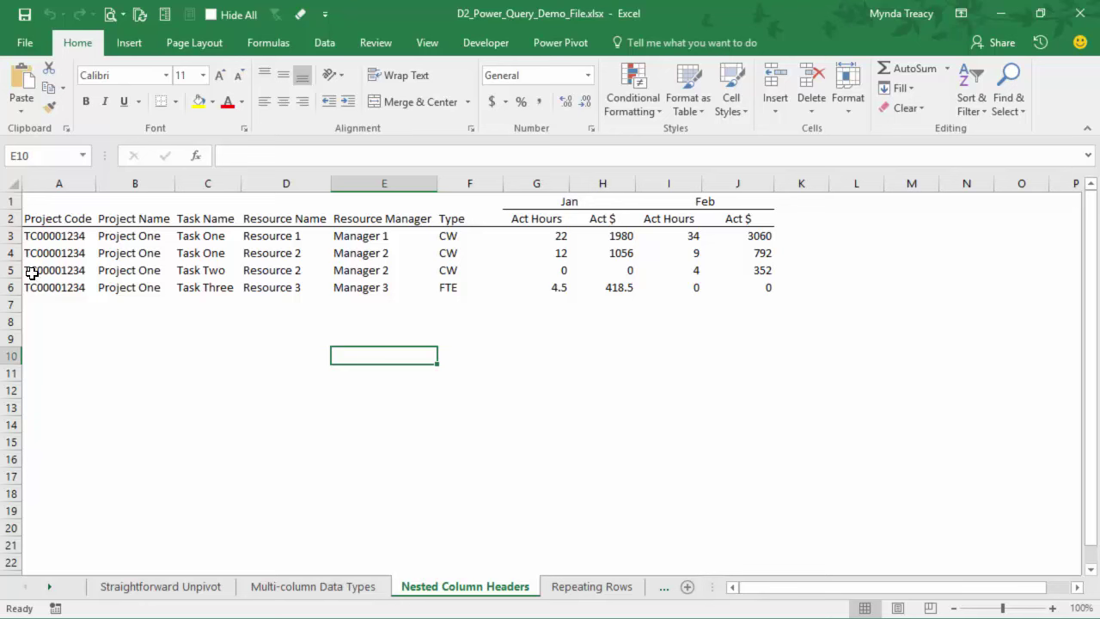
{"action": "mouse_move", "coordinate": [9, 216]}
{"action": "left_mouse_down"}
{"action": "mouse_move", "coordinate": [10, 234]}
{"action": "mouse_move", "coordinate": [12, 210]}
{"action": "left_mouse_up"}
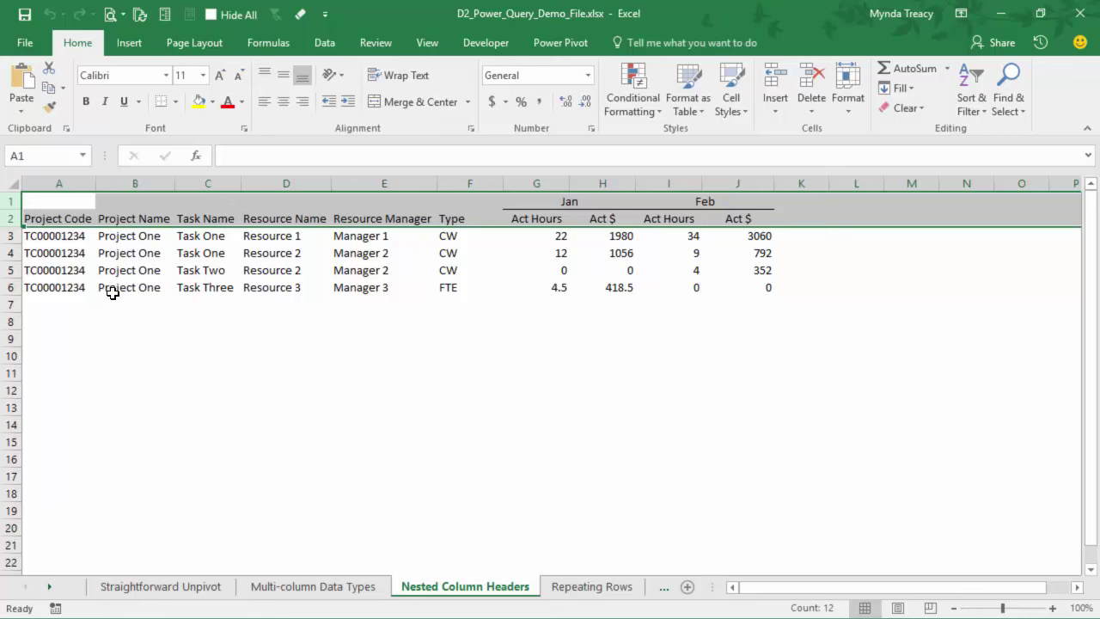
{"action": "left_click", "coordinate": [7, 218]}
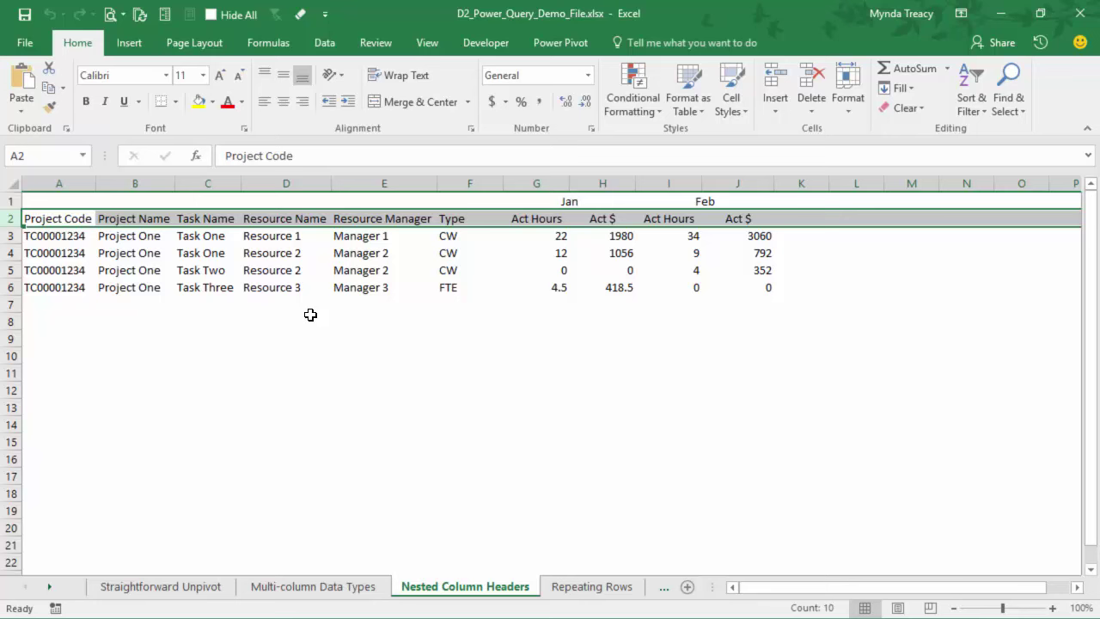
{"action": "left_click", "coordinate": [497, 320]}
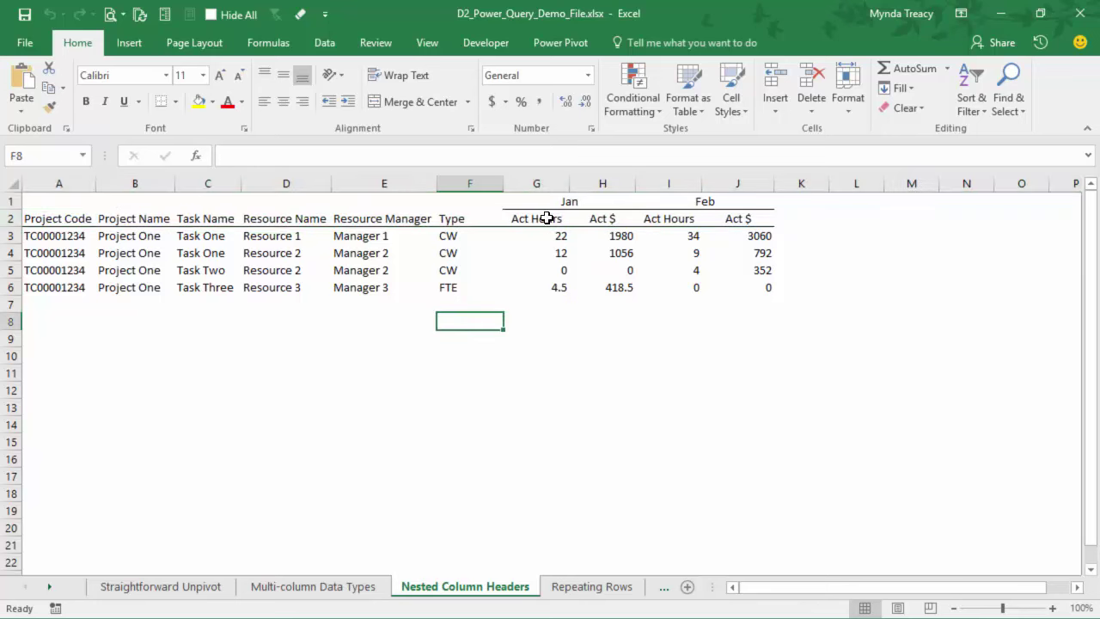
{"action": "left_click_drag", "start_coordinate": [12, 201], "coordinate": [12, 218]}
{"action": "left_click_drag", "start_coordinate": [536, 183], "coordinate": [633, 183]}
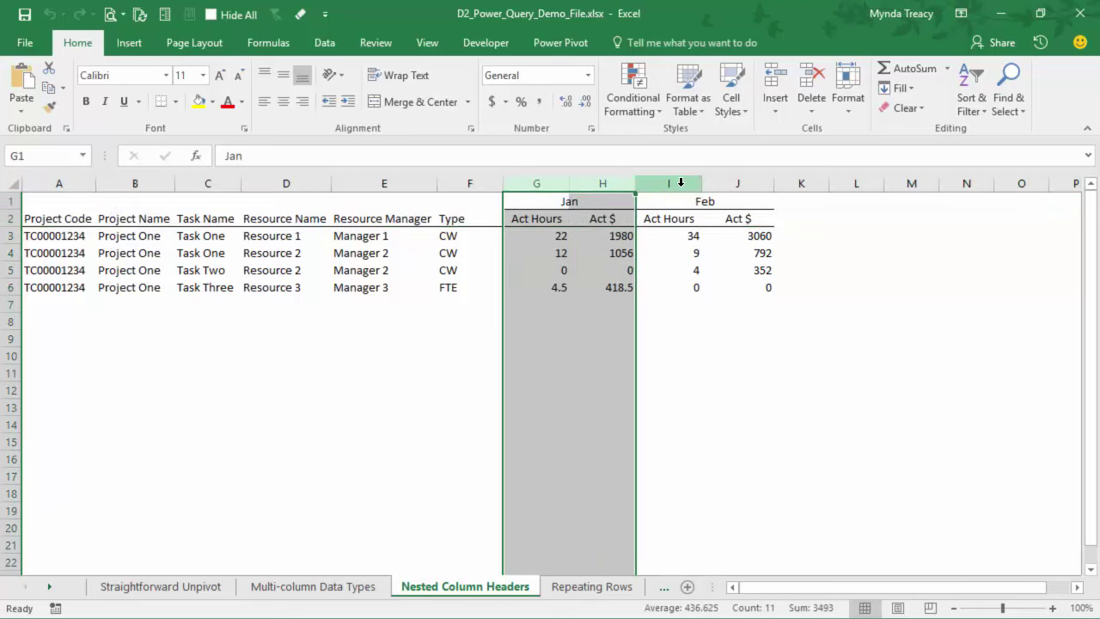
{"action": "left_click", "coordinate": [661, 184]}
{"action": "left_click", "coordinate": [550, 183]}
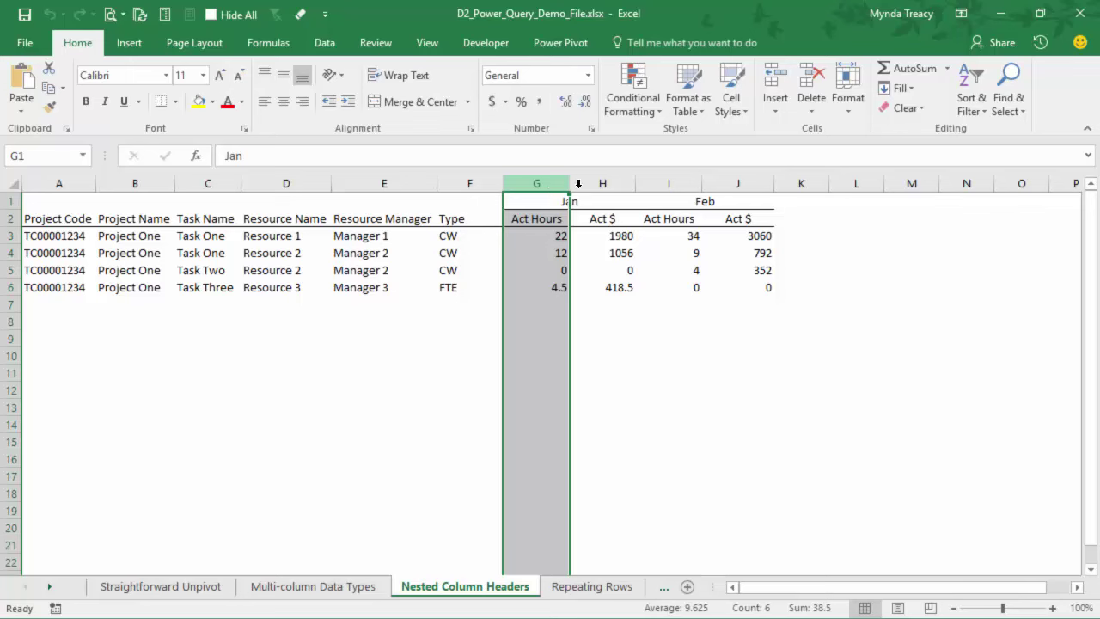
{"action": "left_click", "coordinate": [606, 182]}
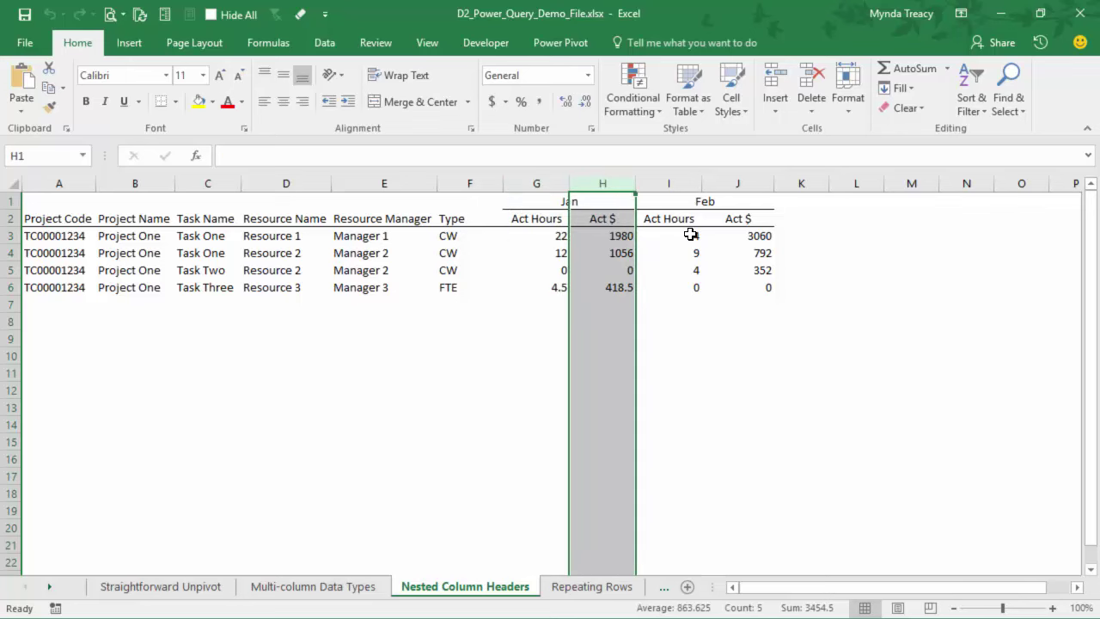
{"action": "left_click", "coordinate": [750, 281]}
Step: Compare the single-row headers in columns G:J of the Multi-column Data Types sheet with the stacked headers on Nested Column Headers
{"action": "left_click", "coordinate": [350, 595]}
{"action": "left_click_drag", "start_coordinate": [561, 187], "coordinate": [768, 226]}
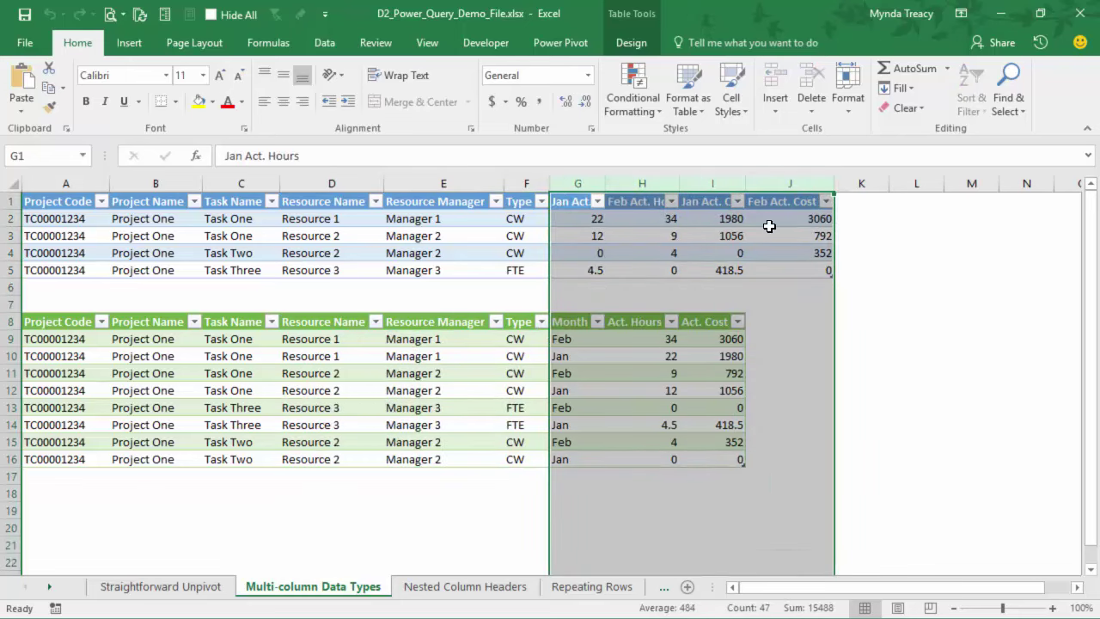
{"action": "left_click", "coordinate": [444, 591]}
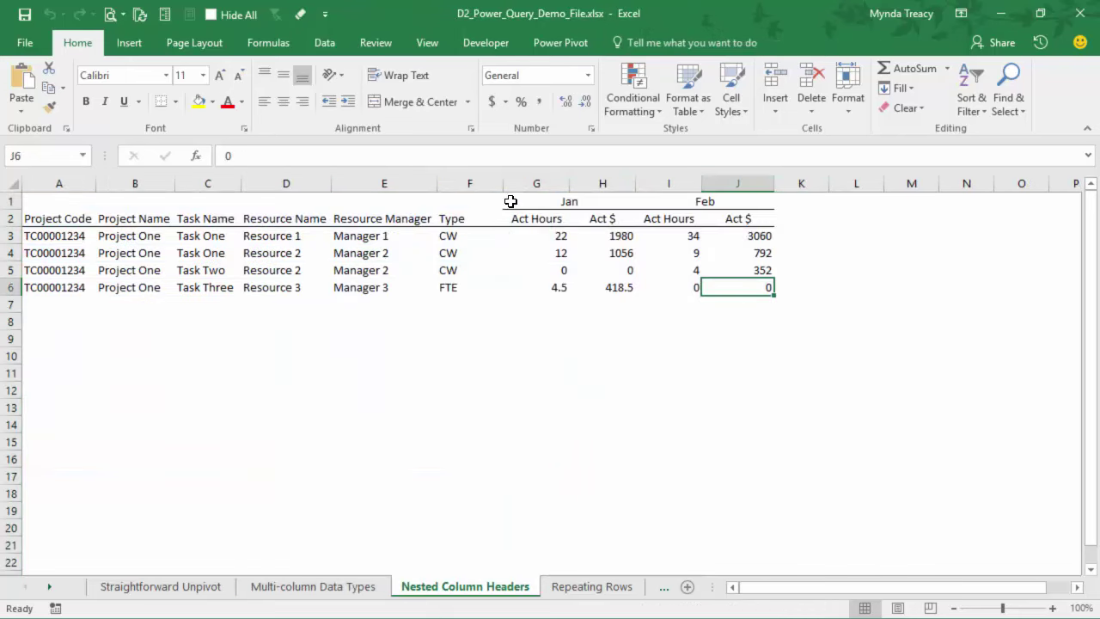
{"action": "left_click", "coordinate": [558, 202]}
{"action": "left_click", "coordinate": [554, 217]}
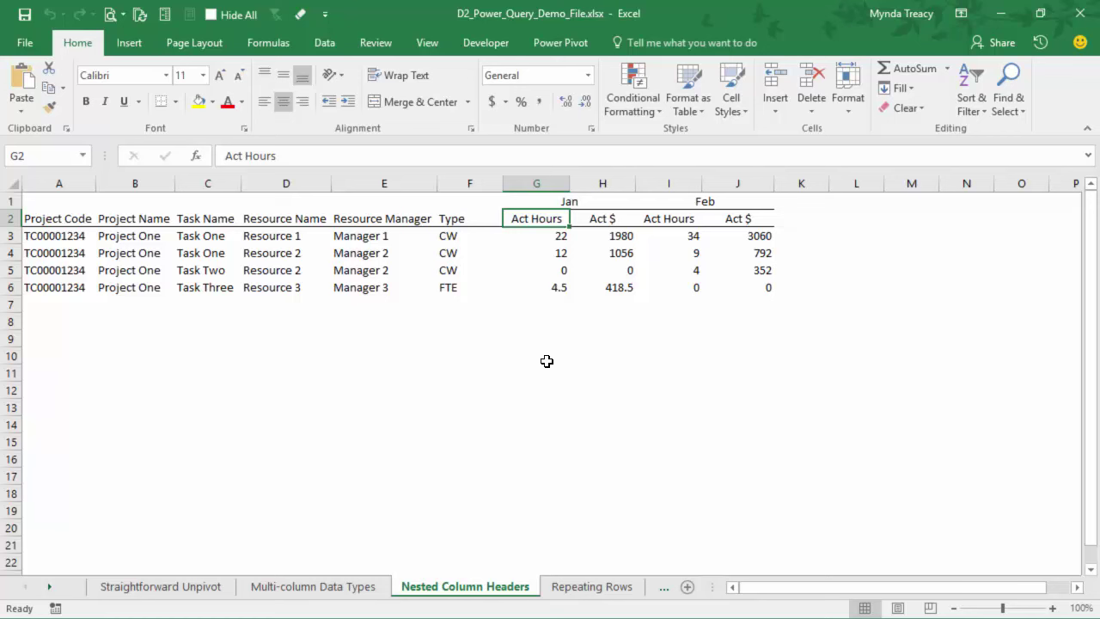
Step: Convert the range A1:J6 on the Nested Column Headers sheet to a table, without treating its first row as headers
{"action": "left_click", "coordinate": [516, 250]}
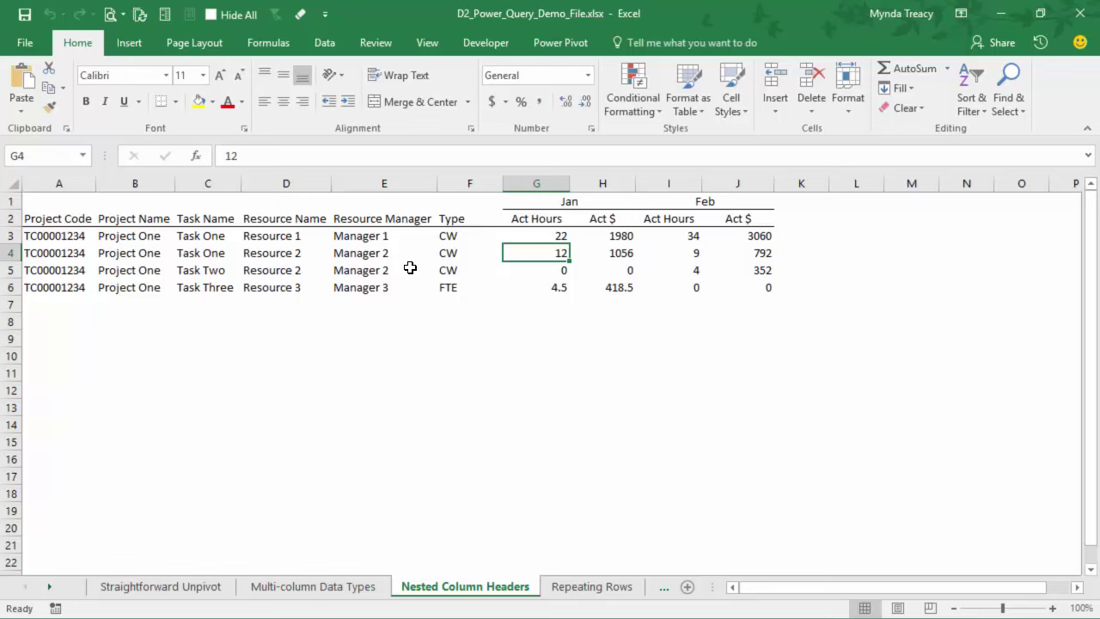
{"action": "key", "text": "ctrl+t"}
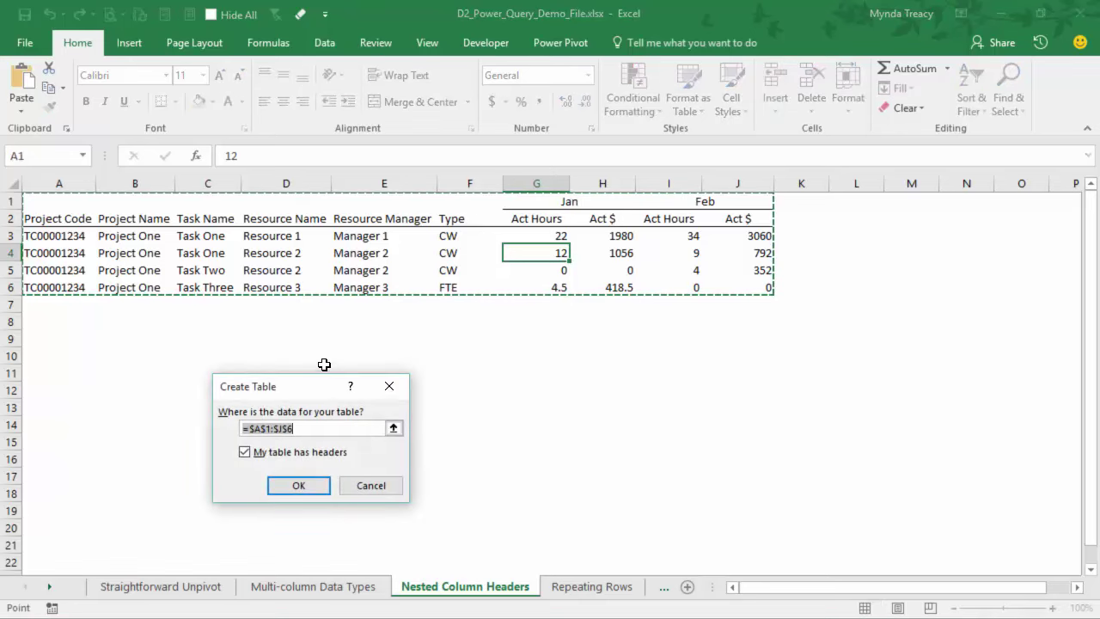
{"action": "left_click_drag", "start_coordinate": [307, 395], "coordinate": [358, 359]}
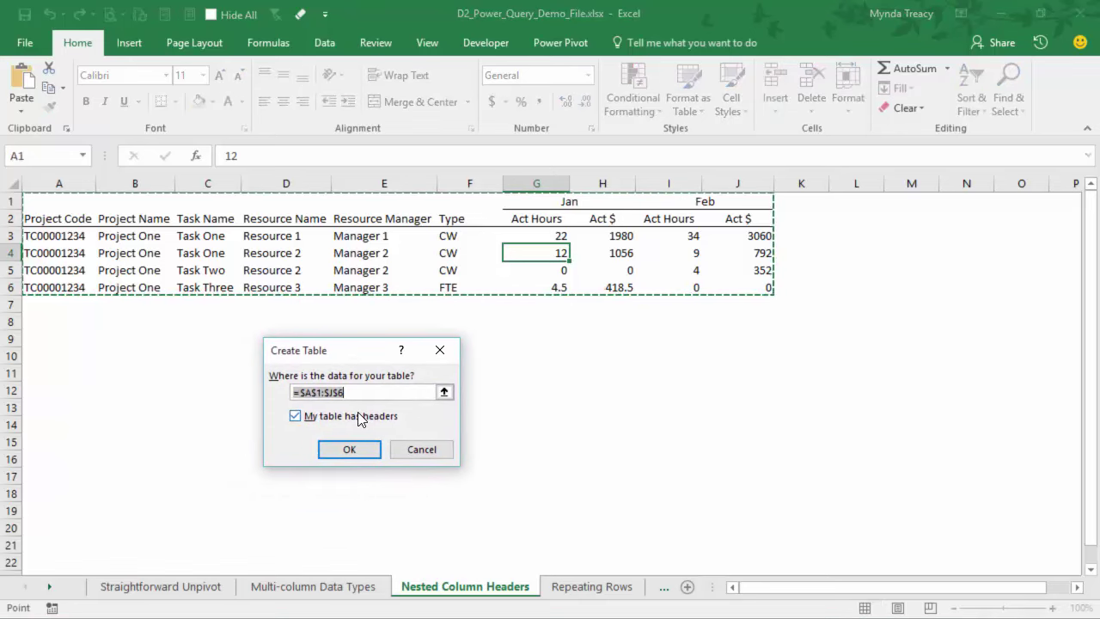
{"action": "left_click", "coordinate": [295, 417]}
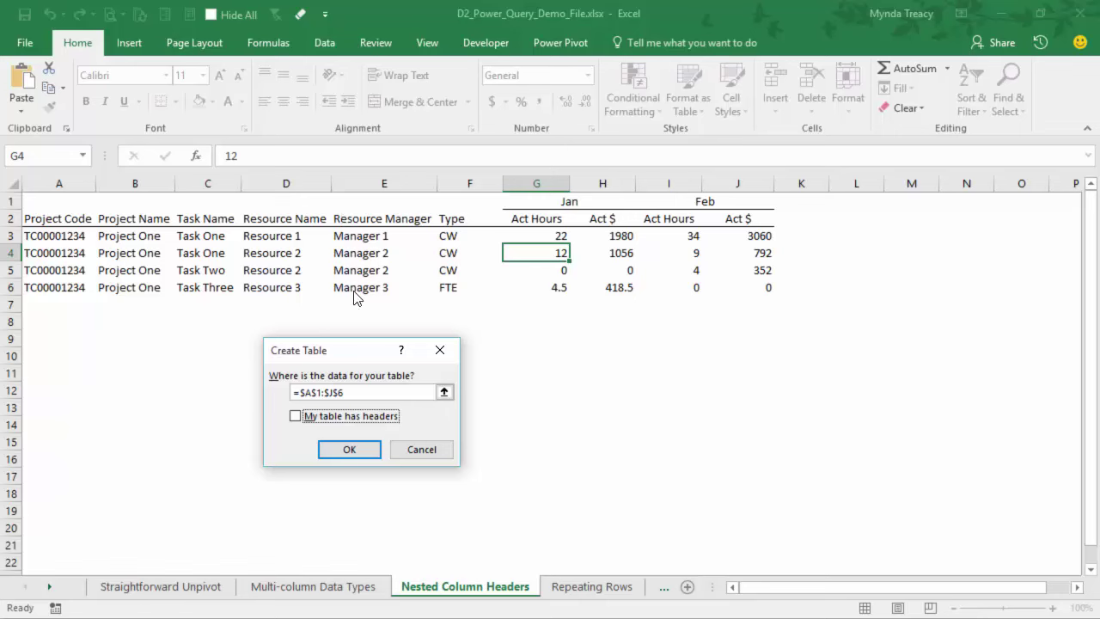
{"action": "left_click", "coordinate": [350, 449]}
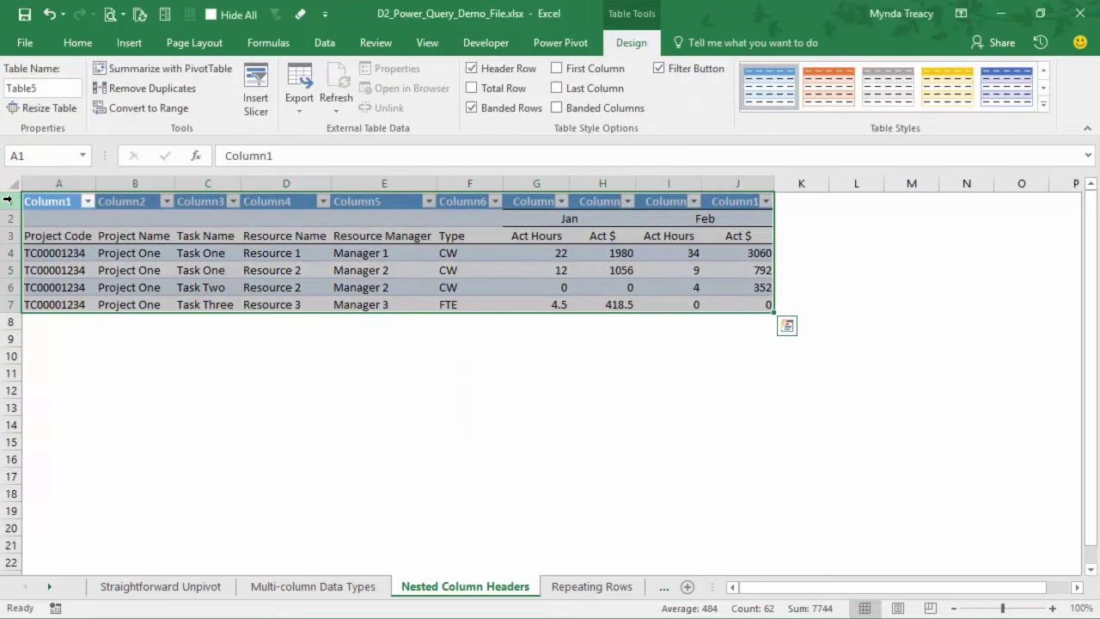
Step: Check the generic header row above the two original header rows, and load the table into the Query Editor
{"action": "left_click", "coordinate": [7, 200]}
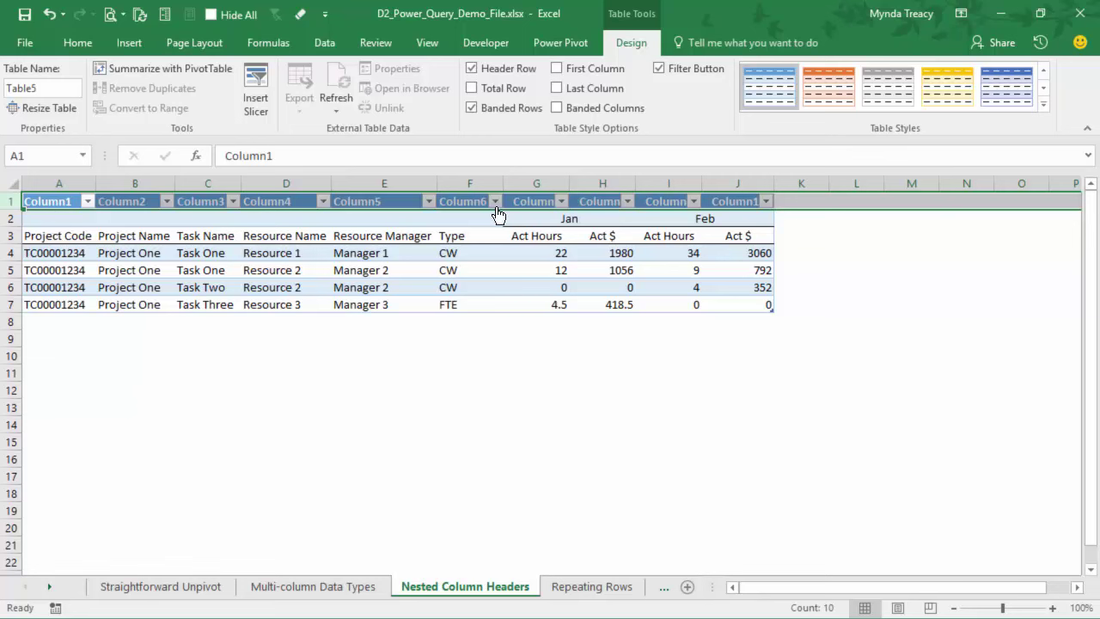
{"action": "left_click_drag", "start_coordinate": [10, 219], "coordinate": [10, 234]}
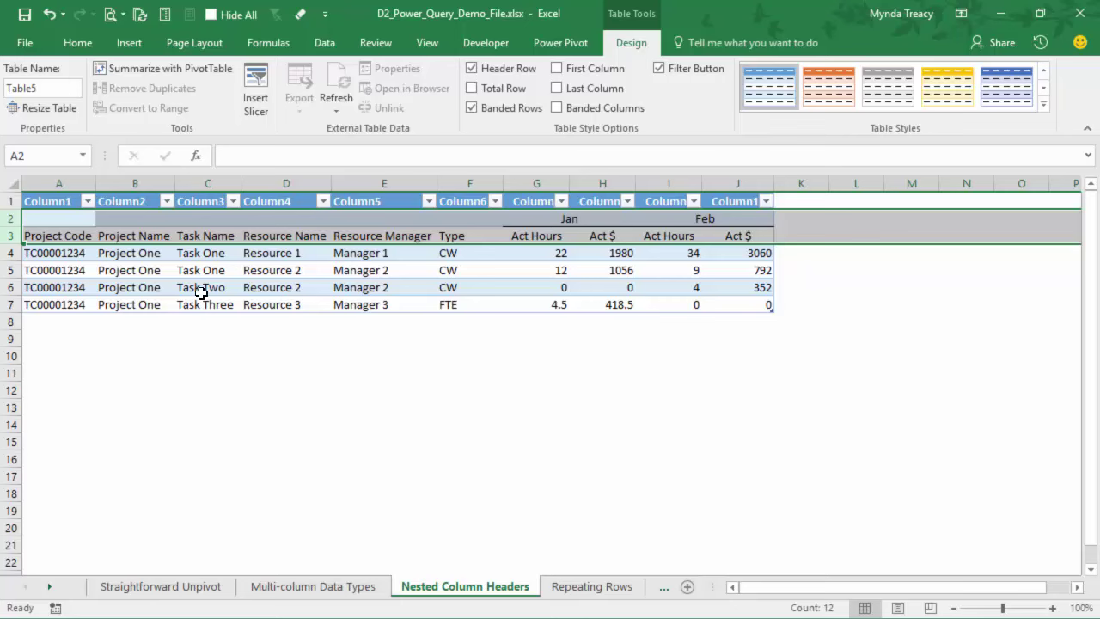
{"action": "left_click", "coordinate": [289, 287]}
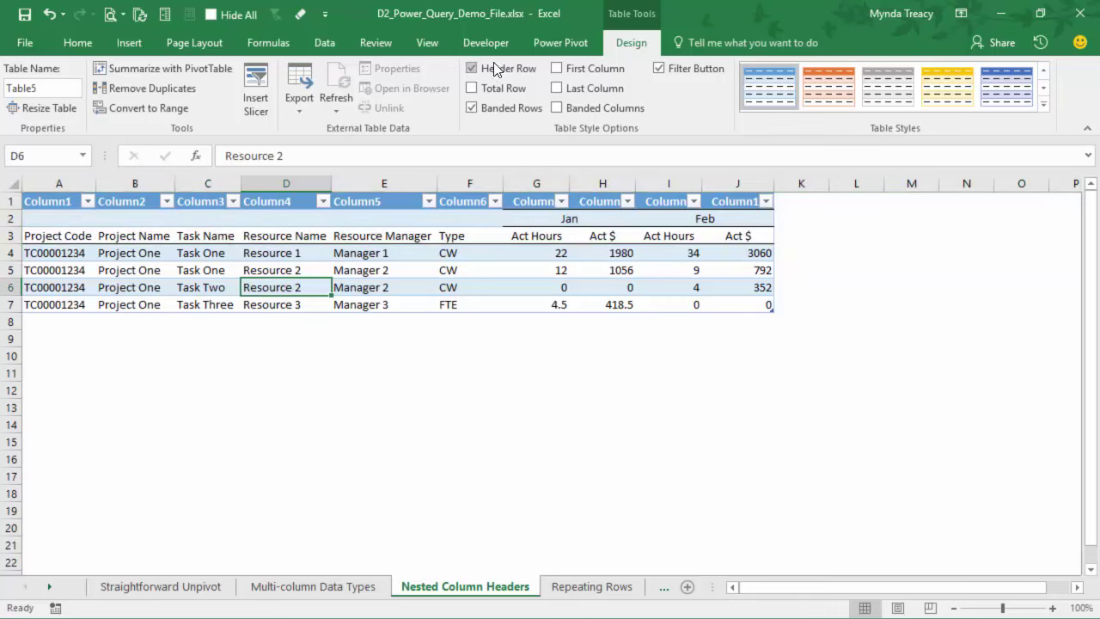
{"action": "left_click", "coordinate": [326, 47]}
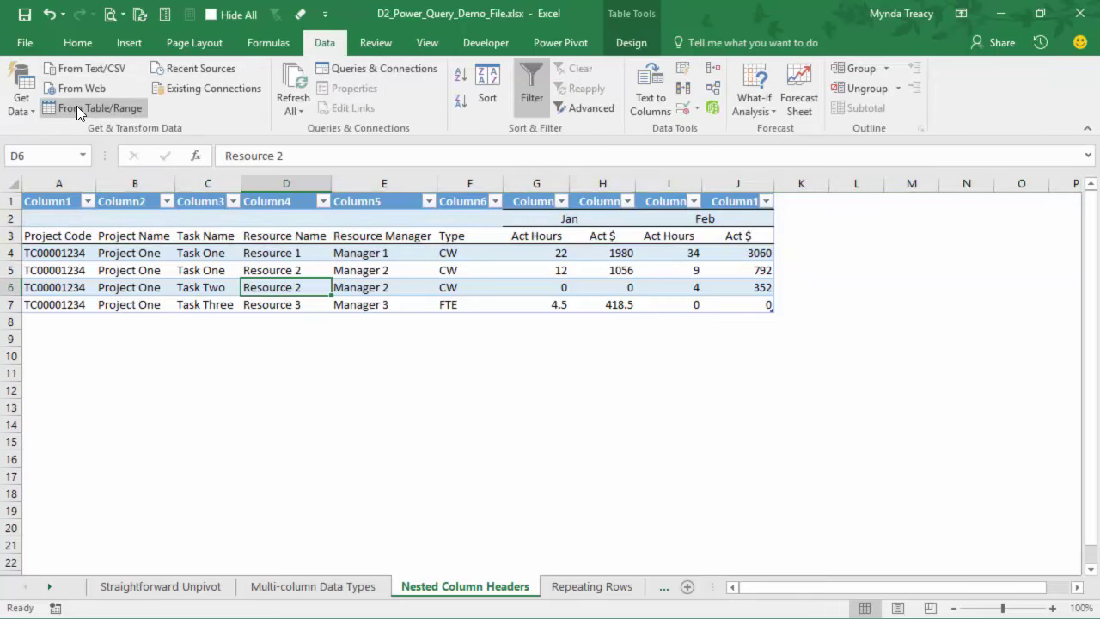
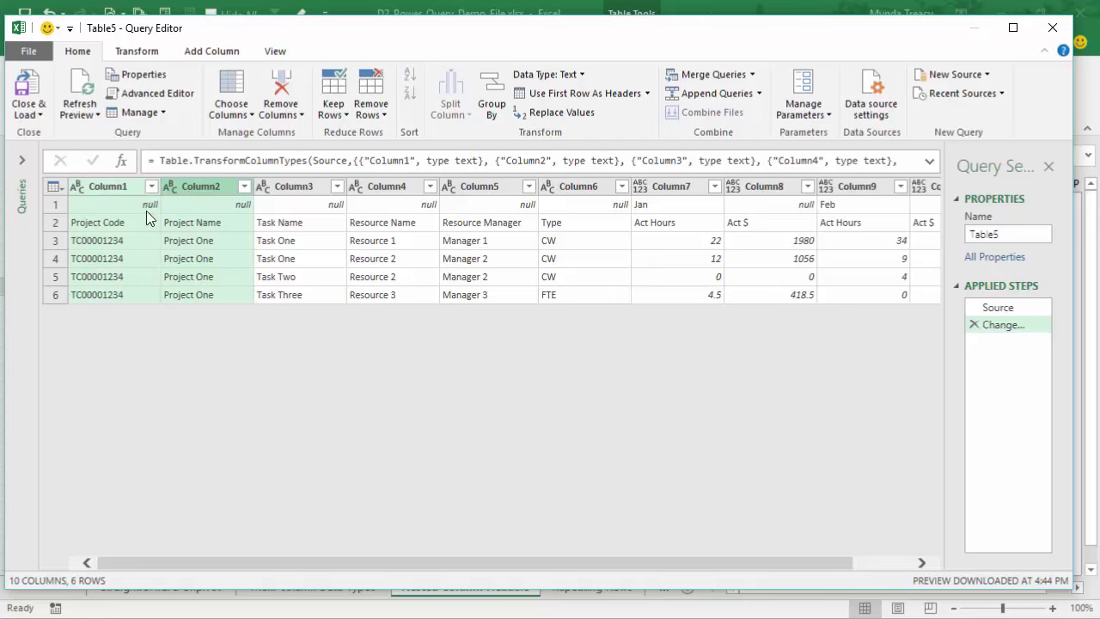
Step: Inspect the two nested header rows in the query preview and transpose the whole table
{"action": "left_click", "coordinate": [57, 204]}
{"action": "left_click", "coordinate": [55, 224]}
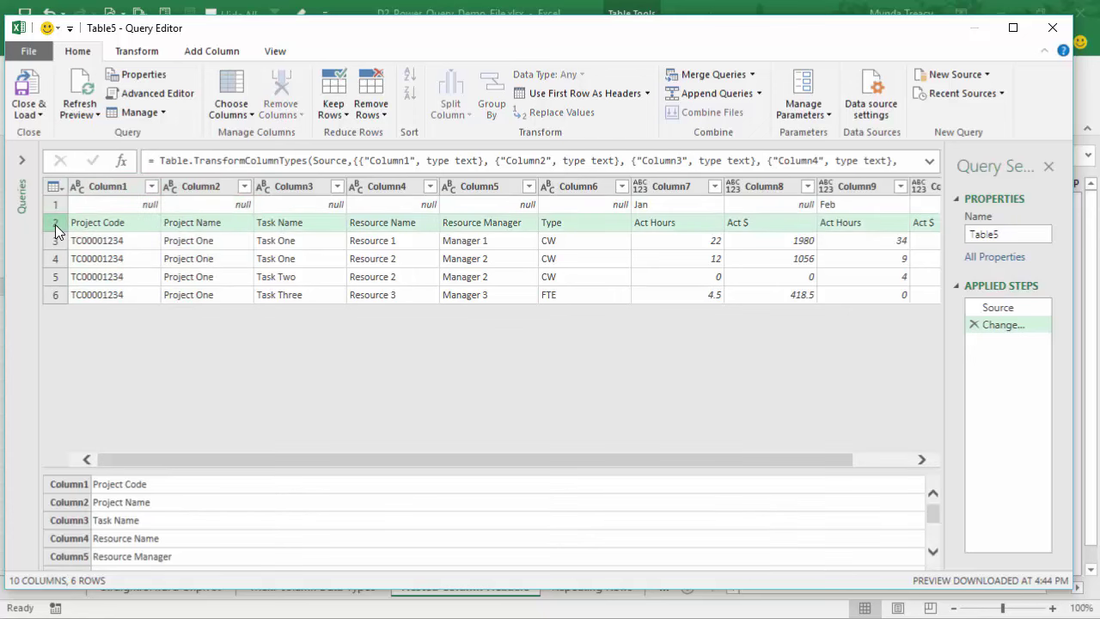
{"action": "left_click", "coordinate": [102, 188]}
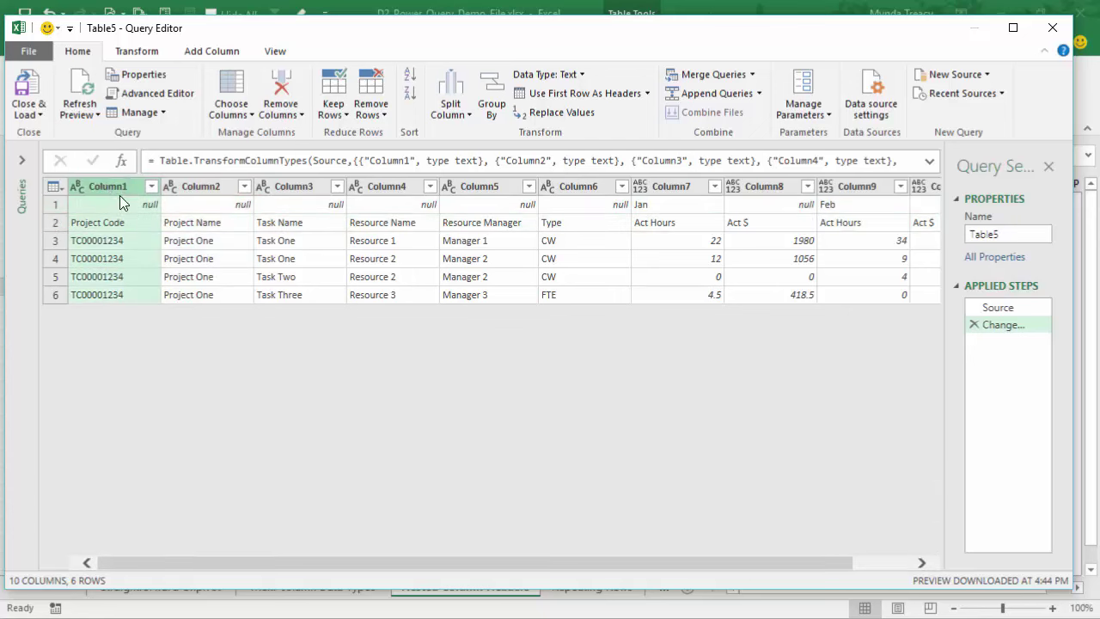
{"action": "left_click", "coordinate": [146, 54]}
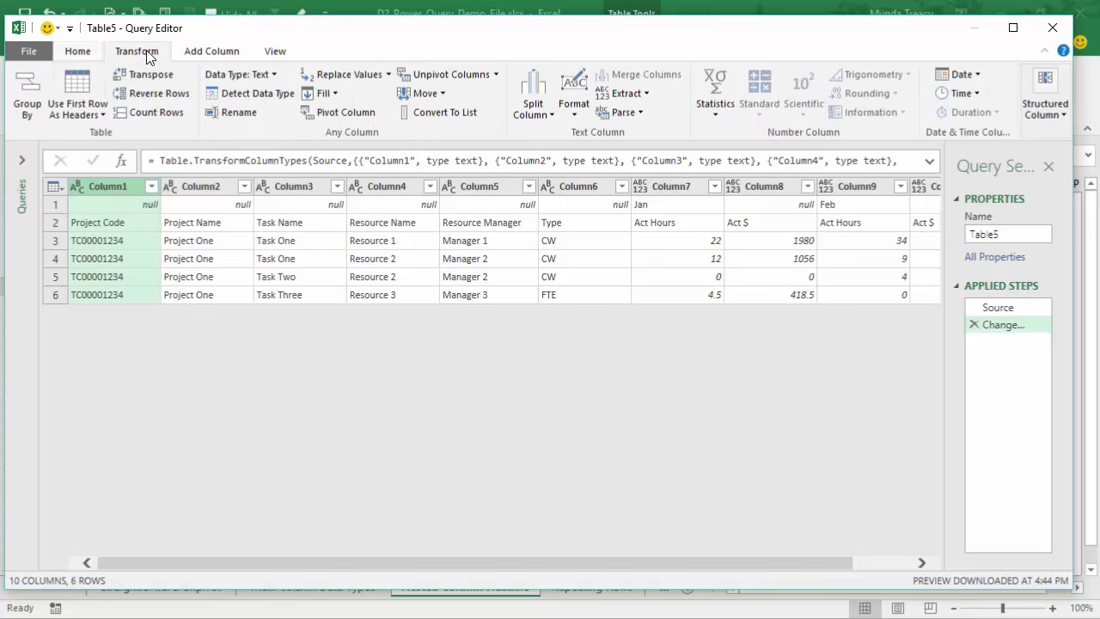
{"action": "left_click", "coordinate": [147, 74]}
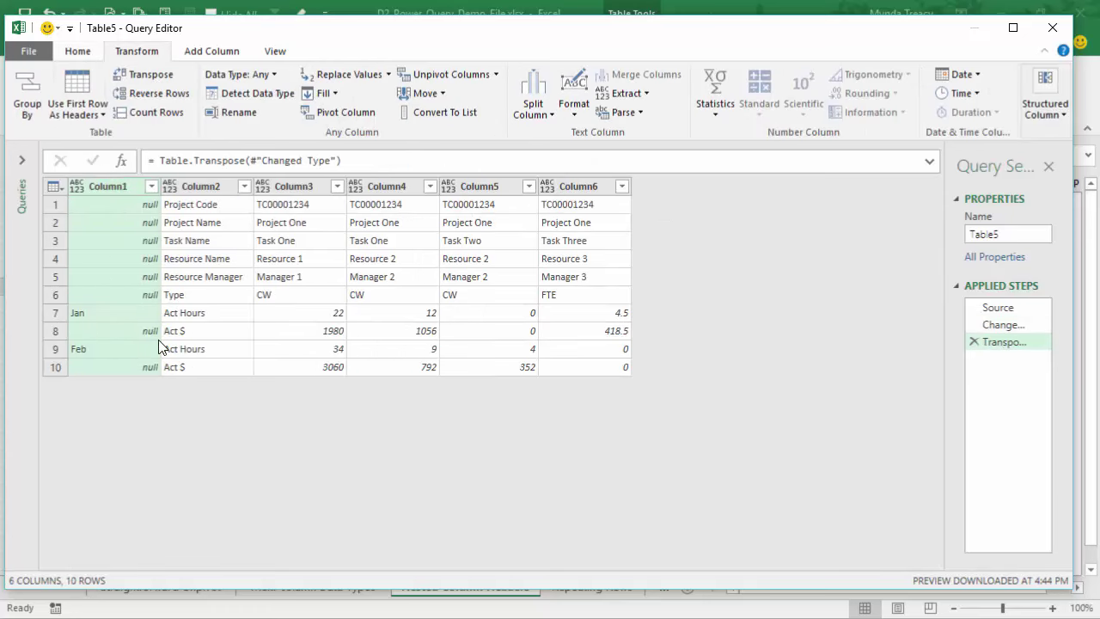
Step: Fill the Jan and Feb month names down into the null cells beneath them in Column1
{"action": "left_click", "coordinate": [184, 187], "text": "ctrl"}
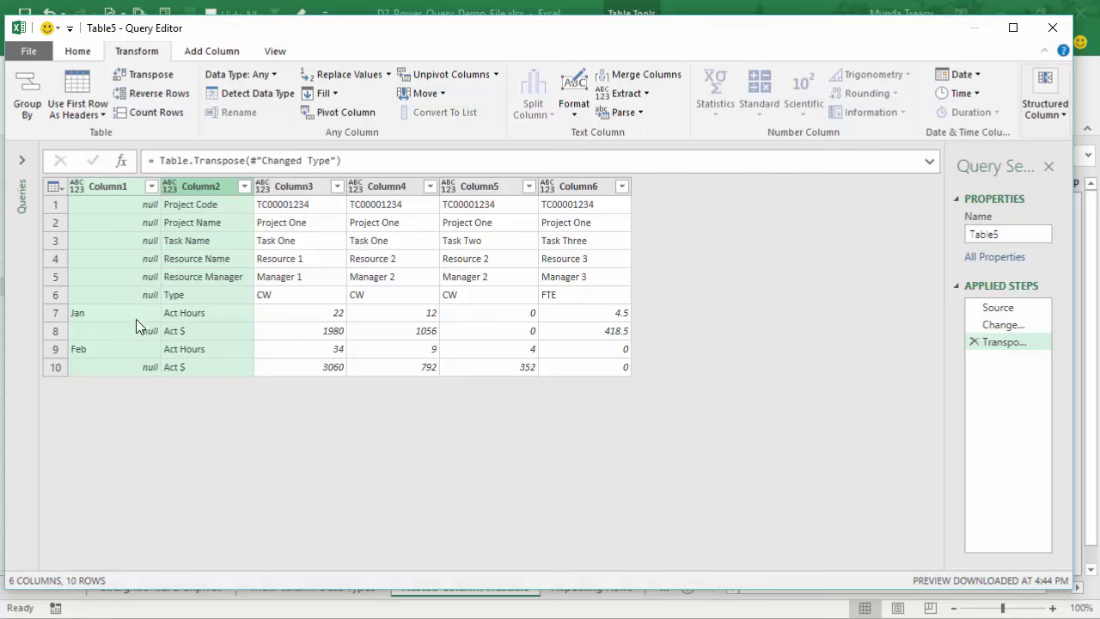
{"action": "left_click", "coordinate": [107, 315]}
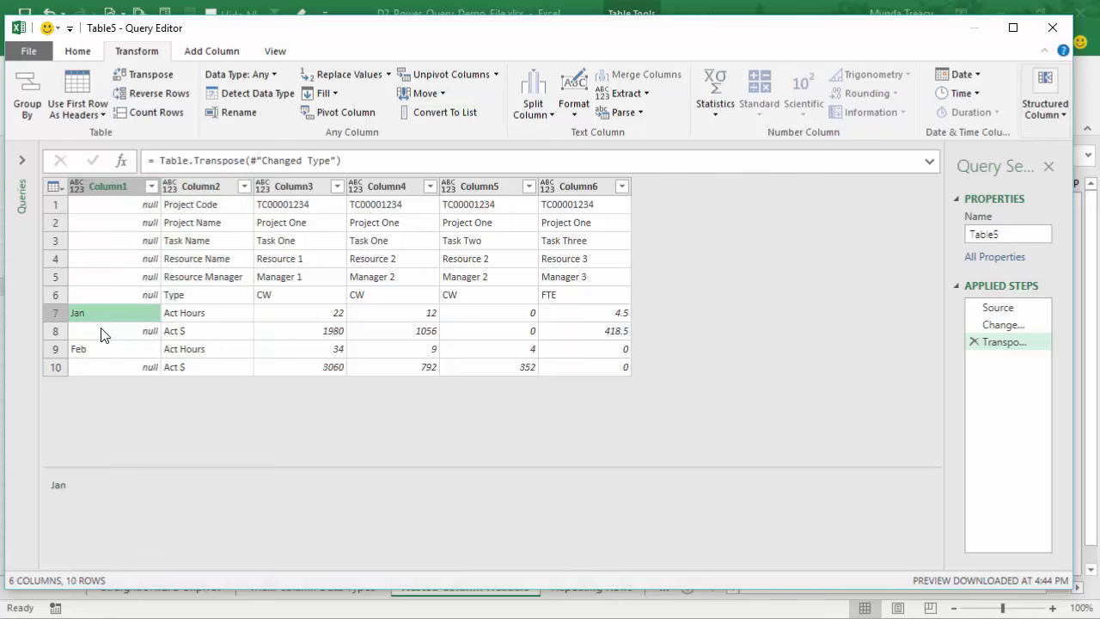
{"action": "left_click", "coordinate": [101, 336]}
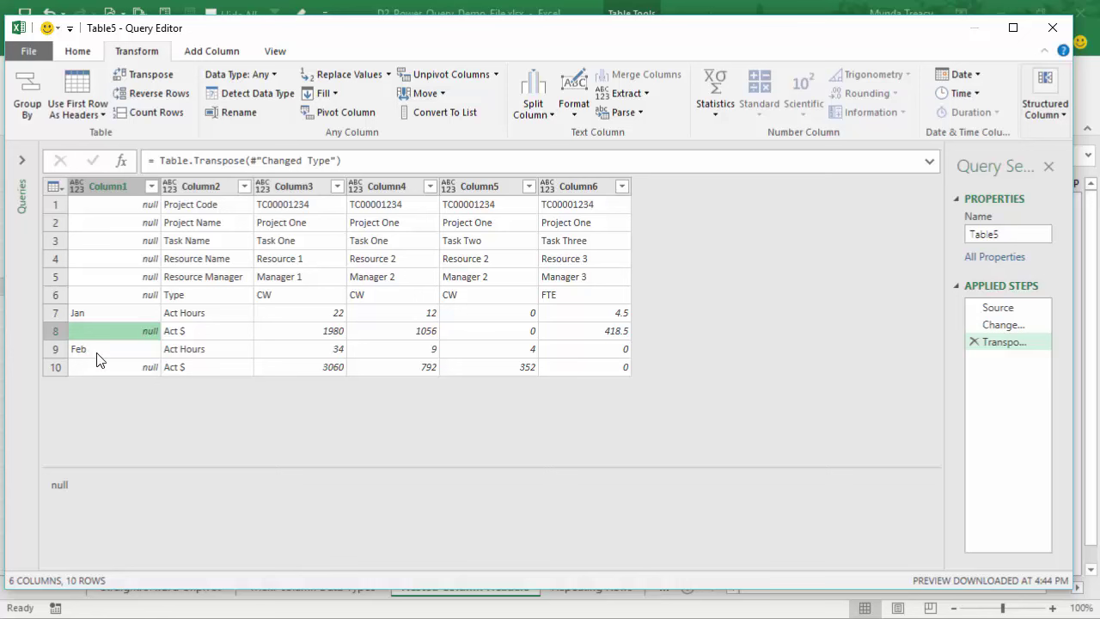
{"action": "left_click", "coordinate": [96, 352]}
{"action": "left_click", "coordinate": [93, 367]}
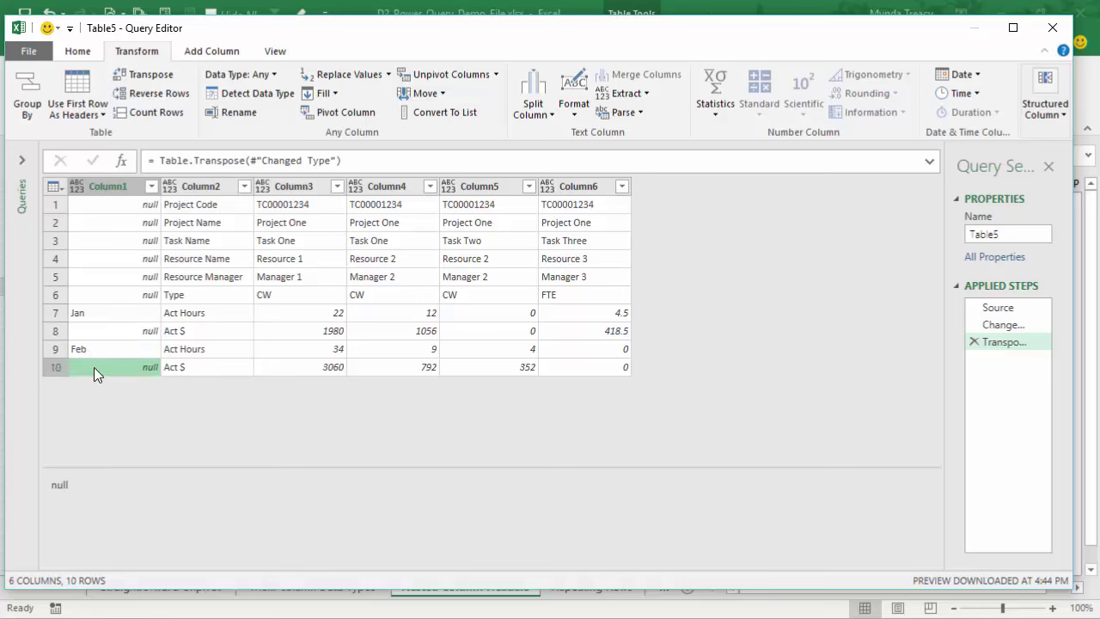
{"action": "left_click", "coordinate": [120, 190]}
{"action": "left_click", "coordinate": [323, 93]}
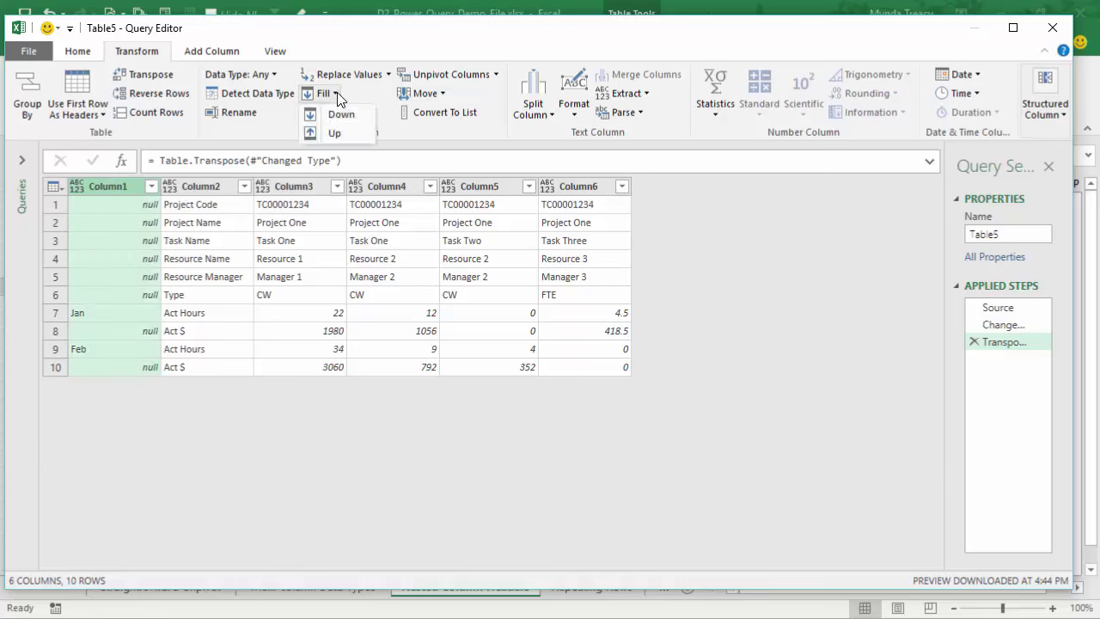
{"action": "left_click", "coordinate": [339, 113]}
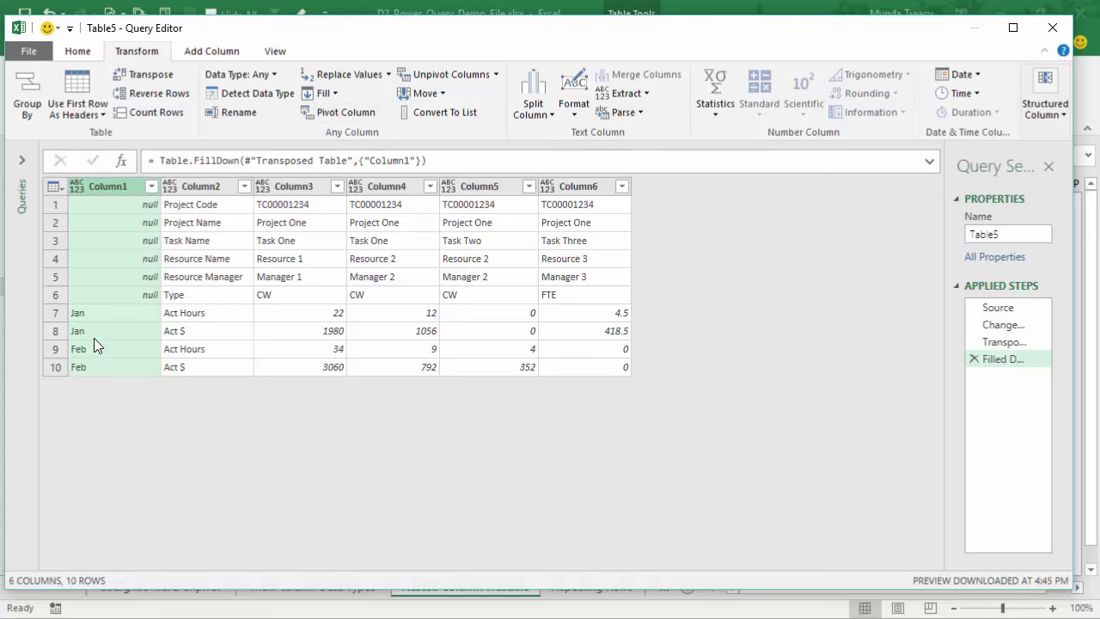
Step: Merge Column1 and Column2 using a space as separator, keeping Merged as the new column name
{"action": "left_click", "coordinate": [192, 186], "text": "ctrl"}
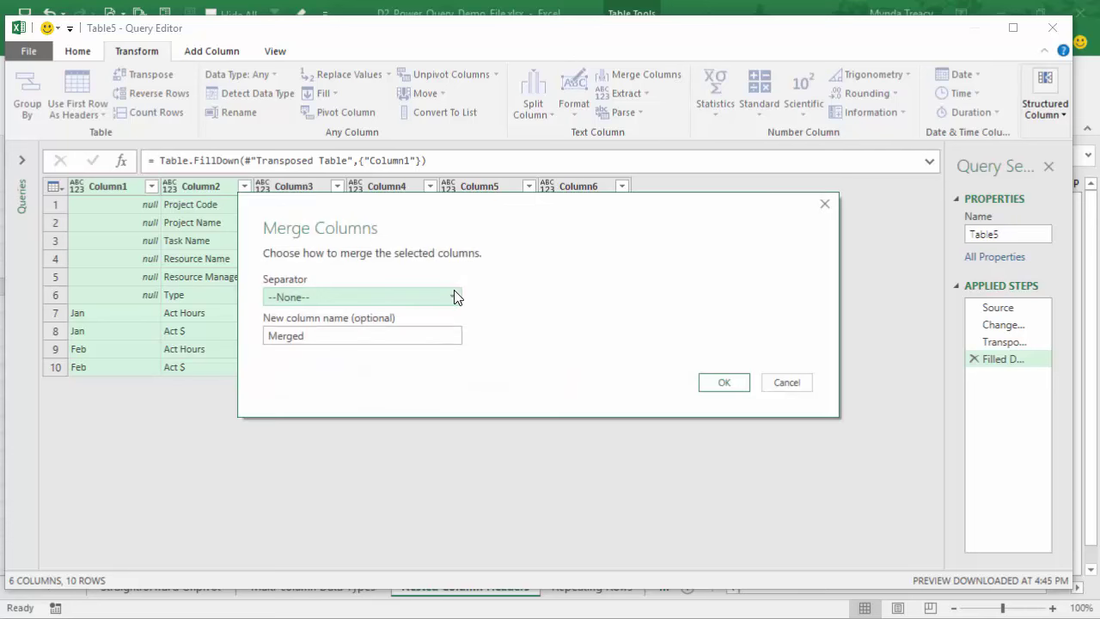
{"action": "left_click", "coordinate": [310, 297]}
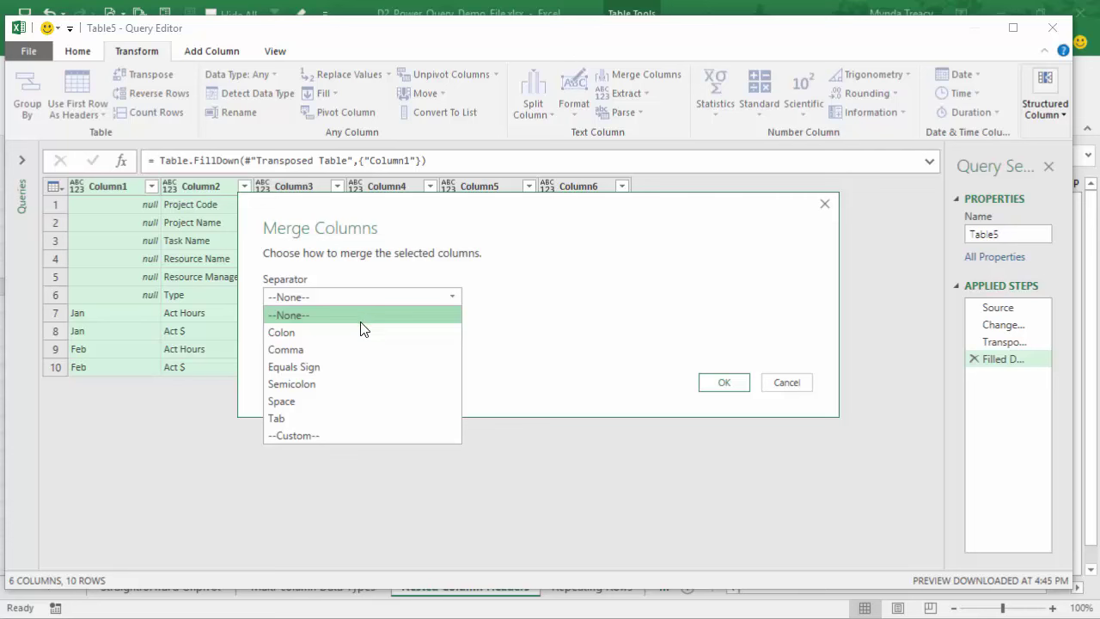
{"action": "left_click", "coordinate": [357, 402]}
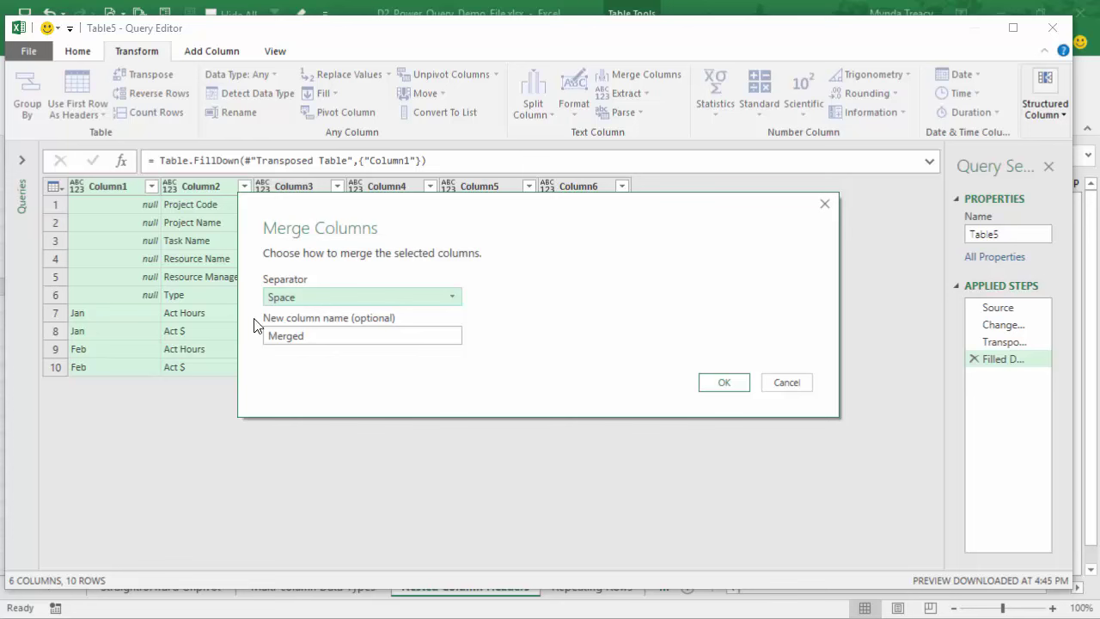
{"action": "double_click", "coordinate": [301, 335]}
{"action": "left_click", "coordinate": [381, 338]}
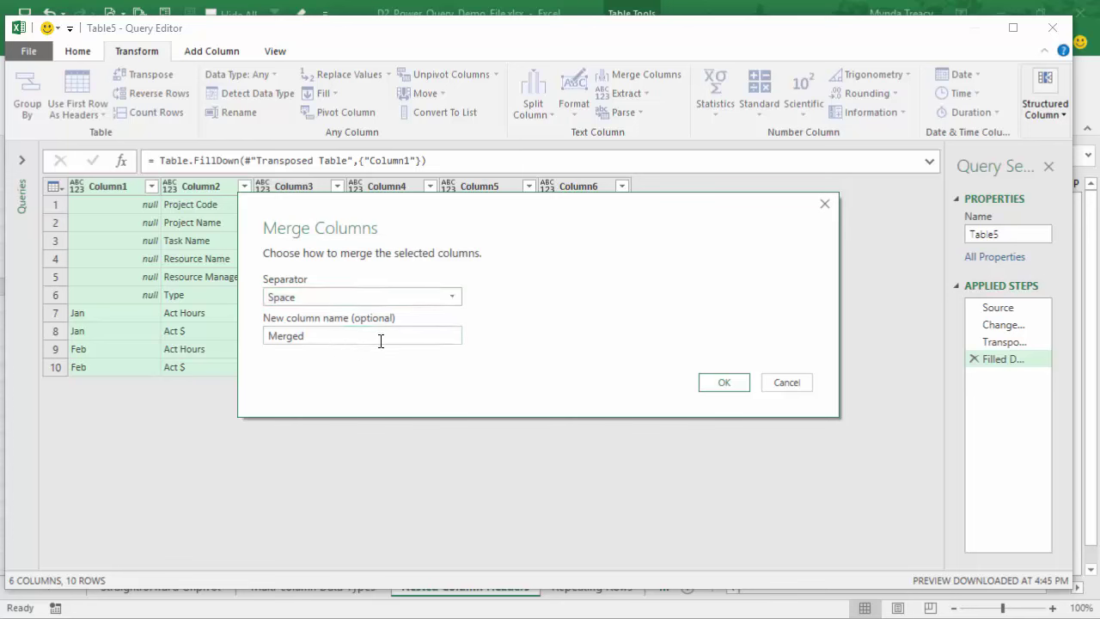
{"action": "left_click", "coordinate": [722, 384]}
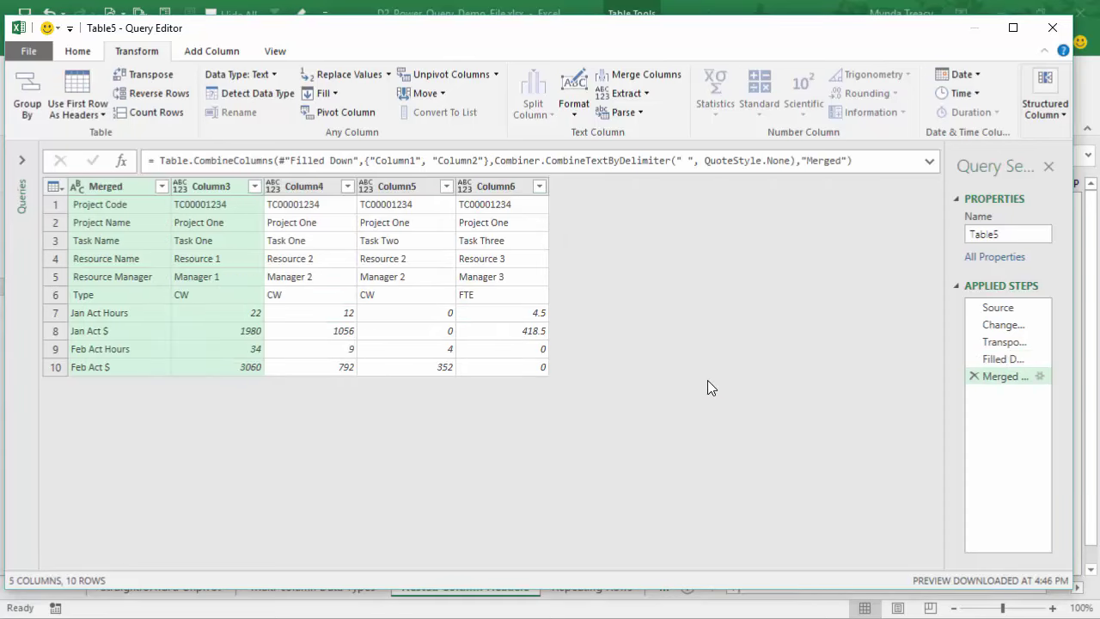
Step: Trim the leading and trailing spaces from the text in the Merged column
{"action": "left_click", "coordinate": [121, 186]}
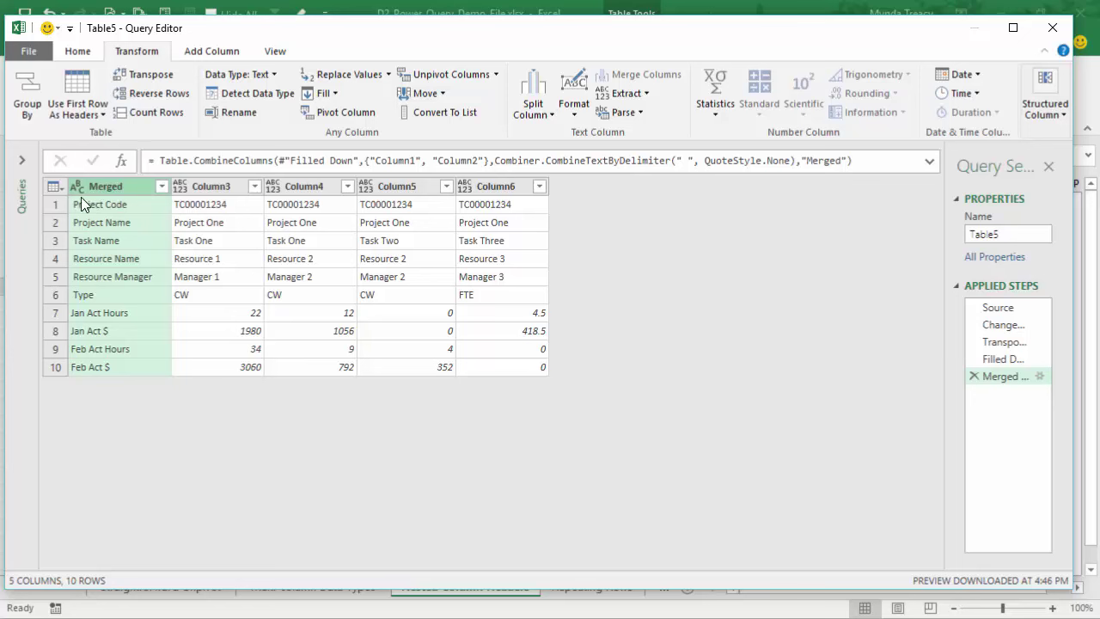
{"action": "left_click", "coordinate": [573, 110]}
{"action": "left_click", "coordinate": [595, 190]}
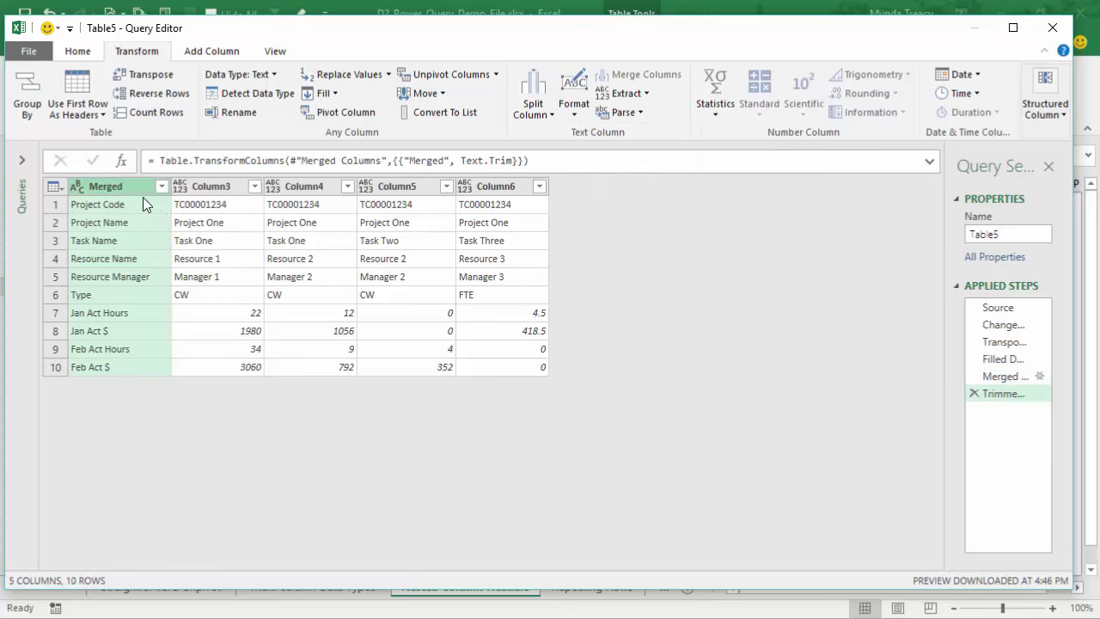
Step: Transpose the table back to its original orientation and promote its first row to column headers
{"action": "left_click", "coordinate": [140, 74]}
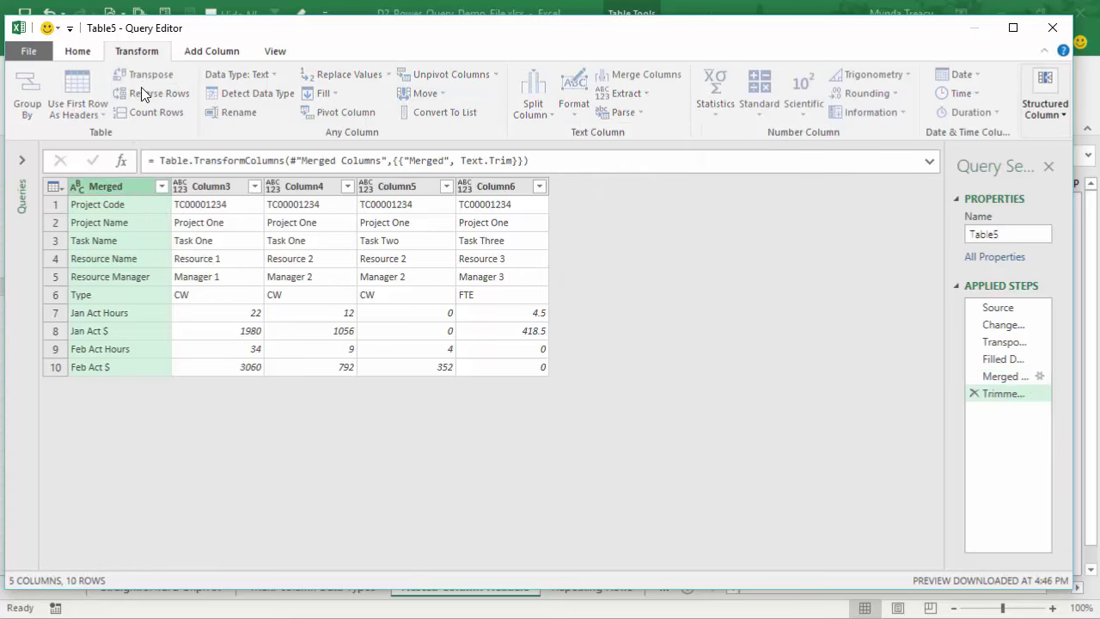
{"action": "left_click", "coordinate": [53, 205]}
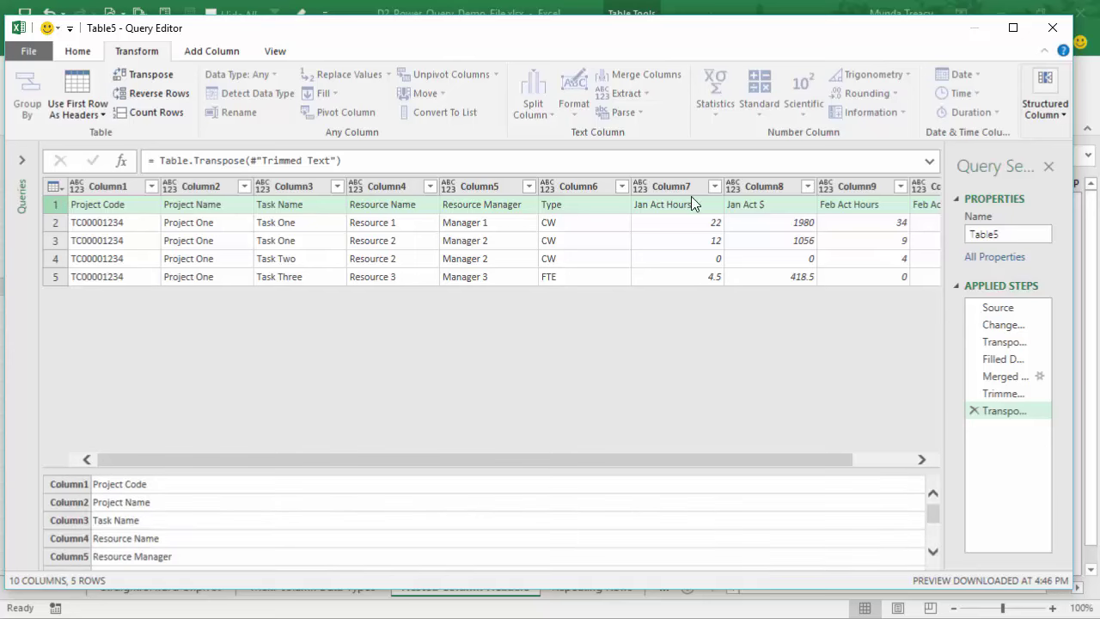
{"action": "left_click_drag", "start_coordinate": [578, 454], "coordinate": [453, 438]}
{"action": "left_click", "coordinate": [60, 191]}
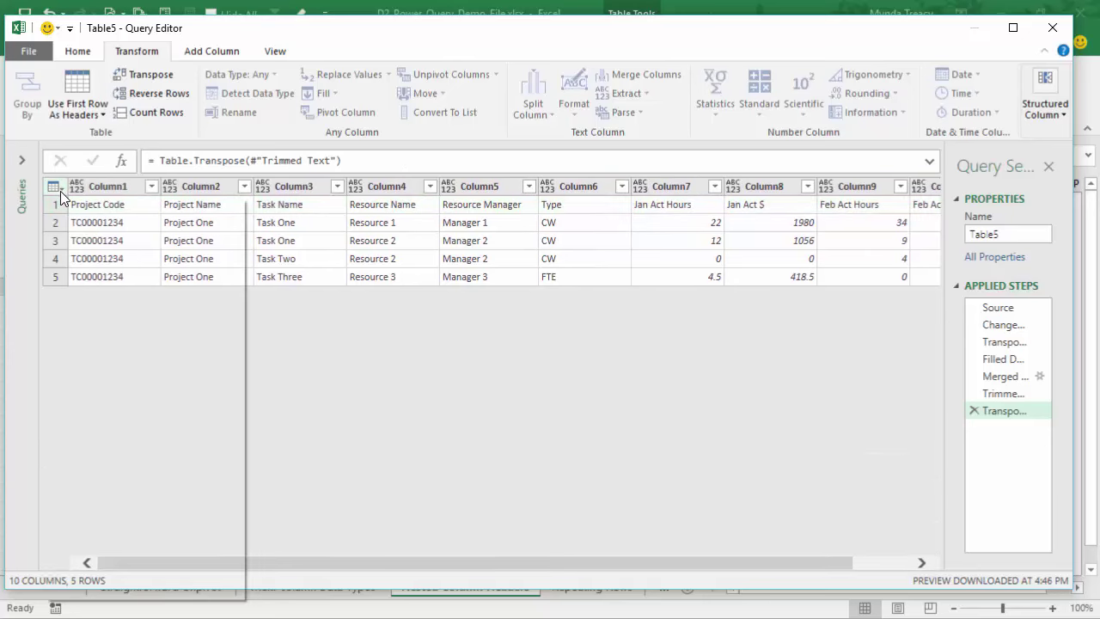
{"action": "left_click", "coordinate": [60, 191]}
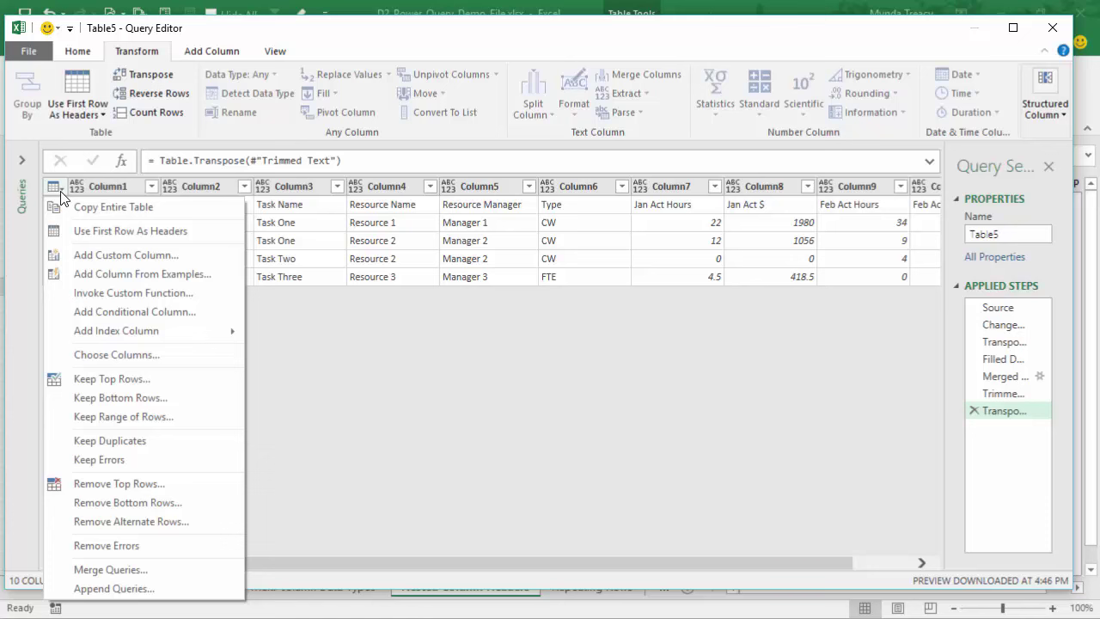
{"action": "left_click", "coordinate": [193, 242]}
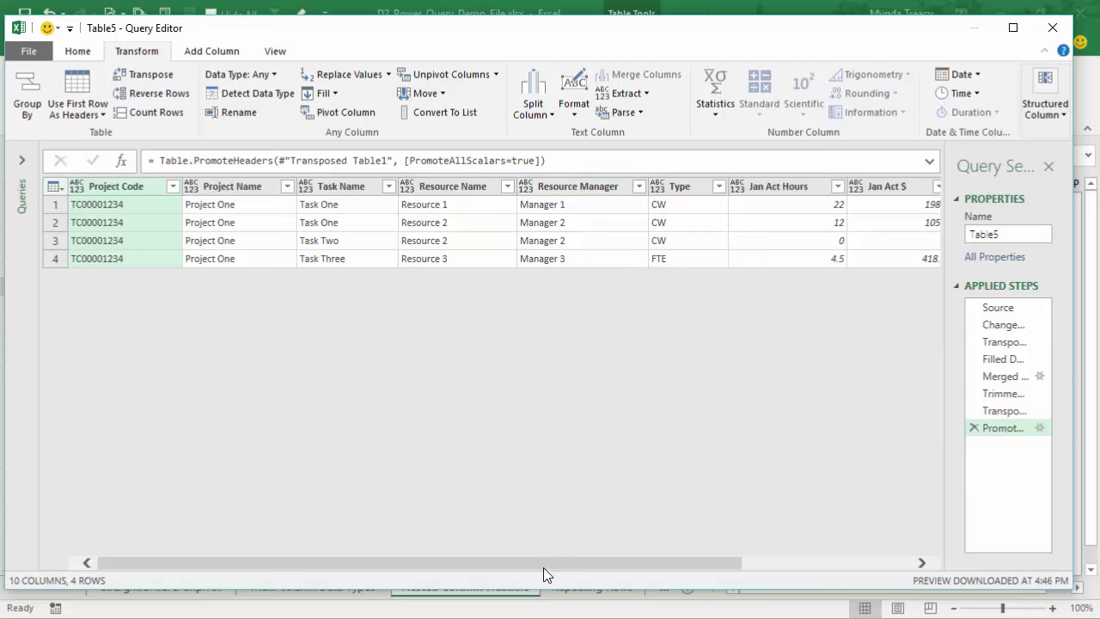
Step: Unpivot the four columns from Jan Act Hours through Feb Act $ into attribute and value columns
{"action": "left_click_drag", "start_coordinate": [543, 568], "coordinate": [823, 554]}
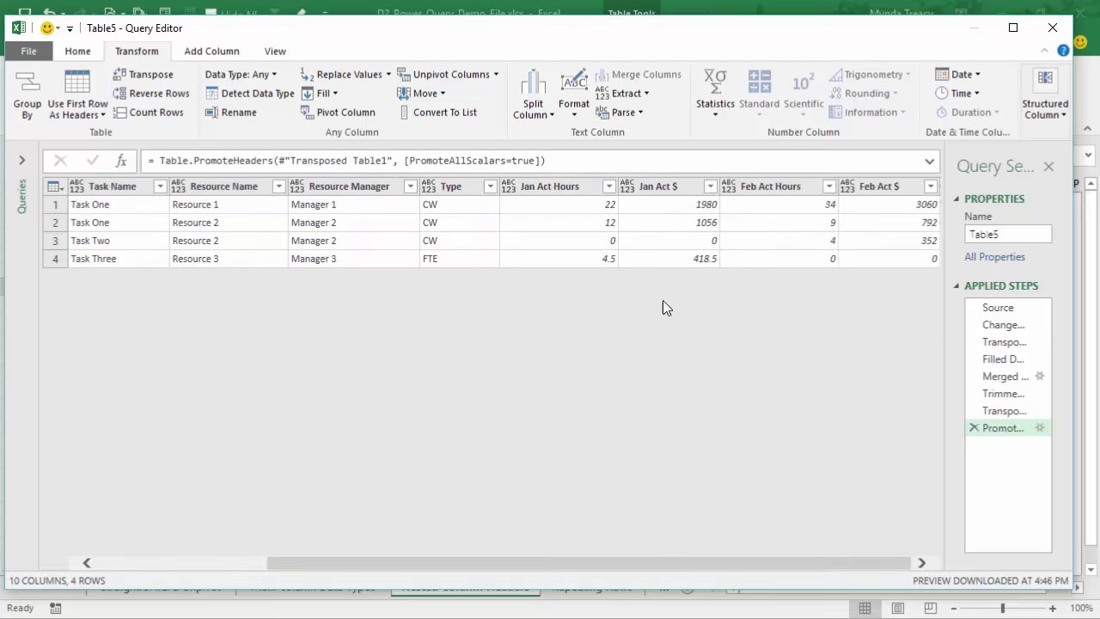
{"action": "left_click", "coordinate": [593, 187]}
{"action": "left_click", "coordinate": [891, 186], "text": "shift"}
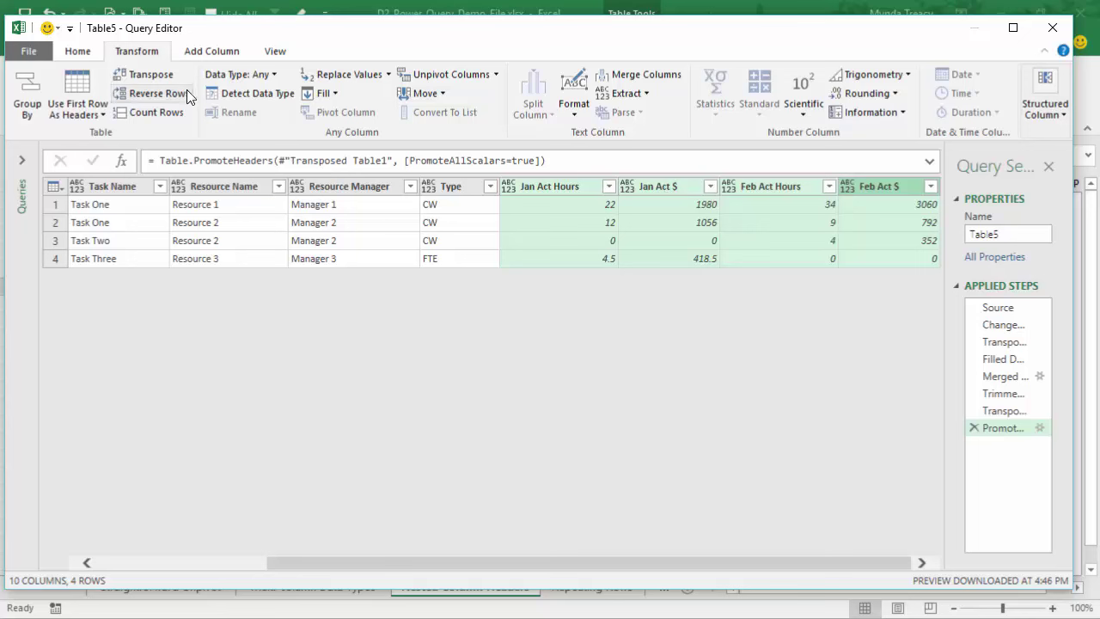
{"action": "left_click", "coordinate": [459, 77]}
{"action": "left_click", "coordinate": [483, 59]}
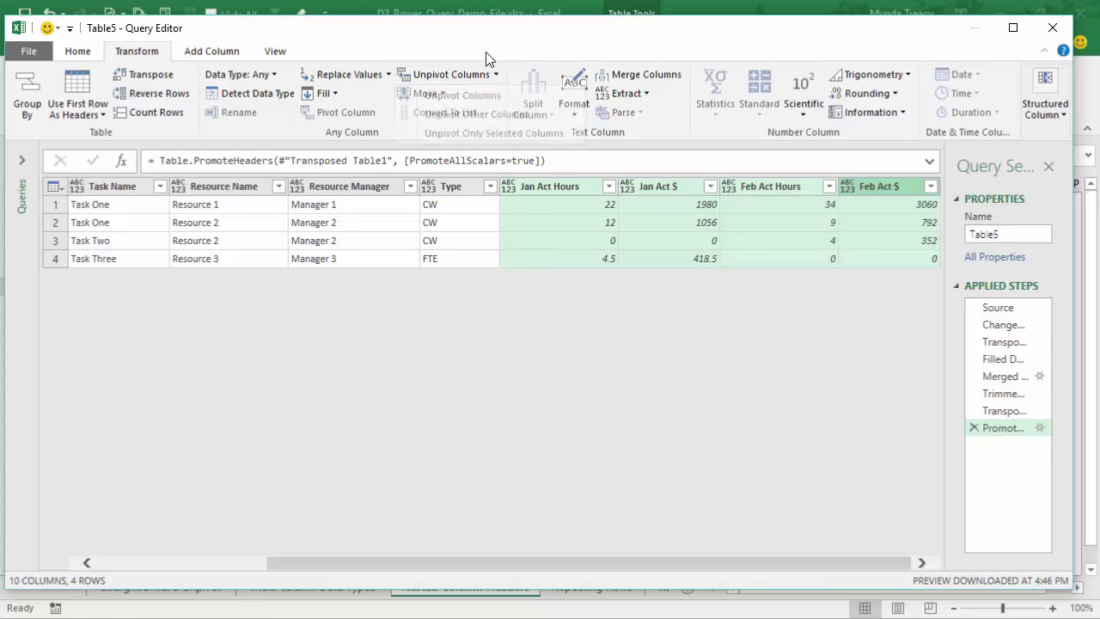
{"action": "left_click", "coordinate": [444, 77]}
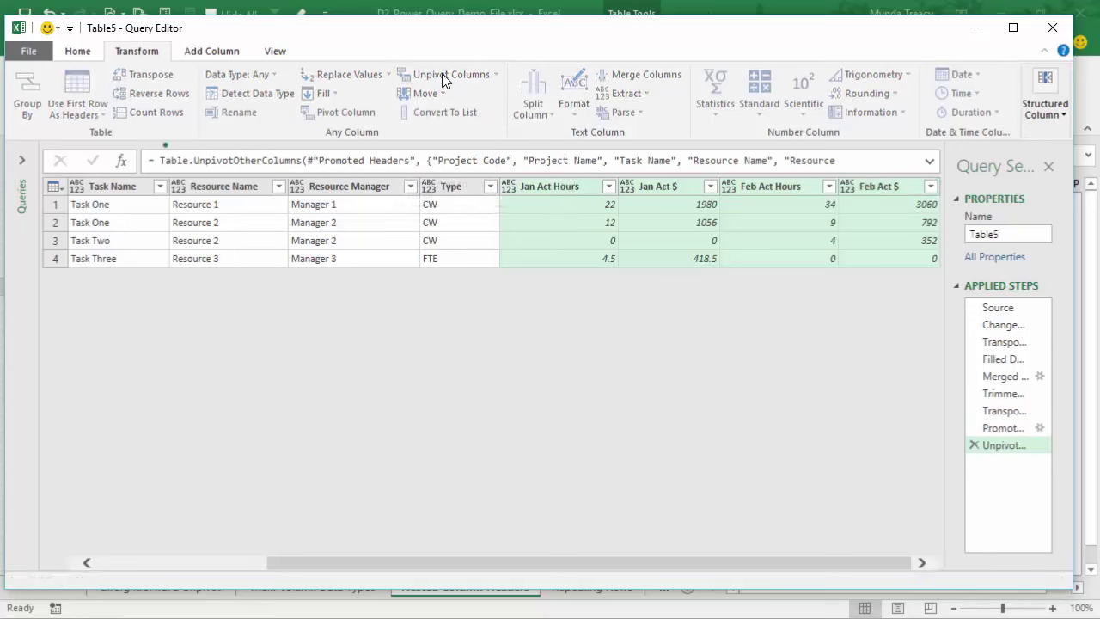
Step: Split the Attribute column by number of characters, using 3 characters once, as far left as possible
{"action": "left_click", "coordinate": [756, 183]}
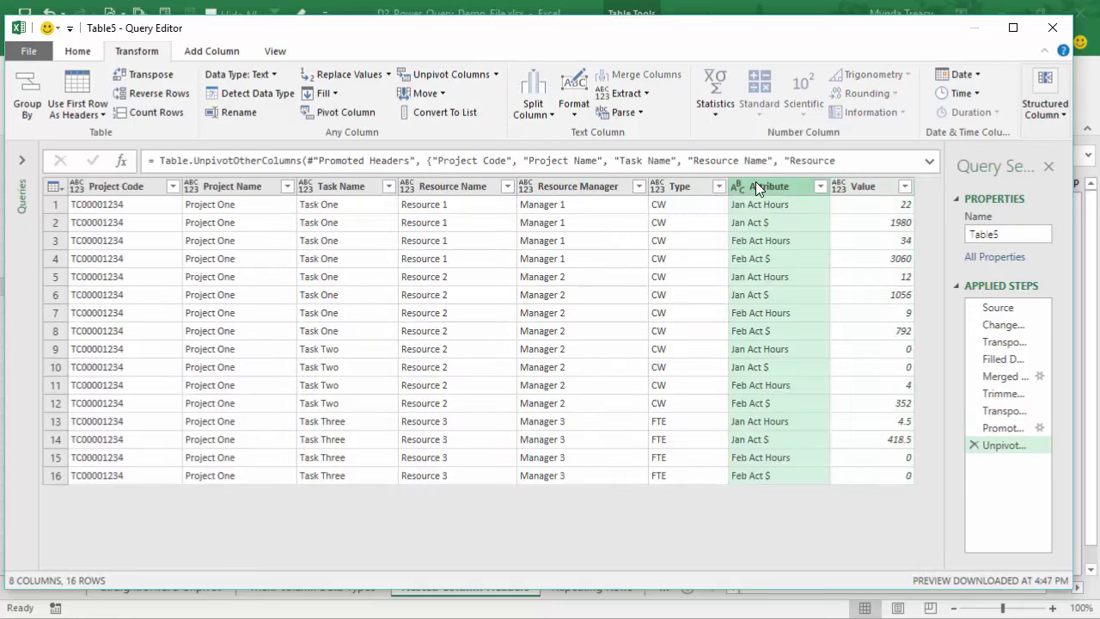
{"action": "left_click", "coordinate": [533, 108]}
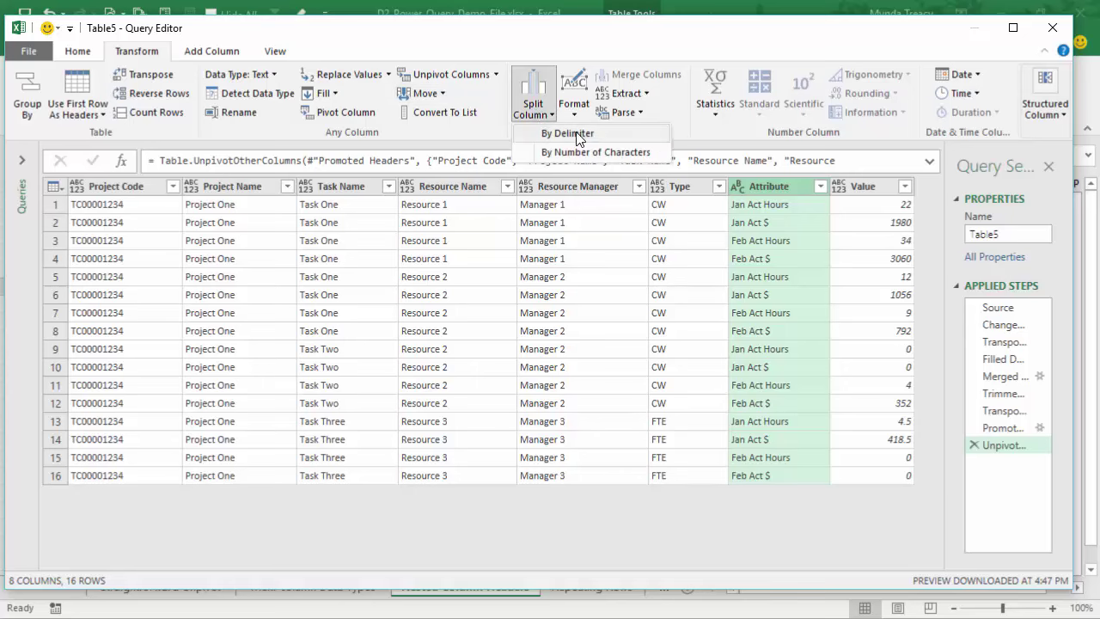
{"action": "left_click", "coordinate": [617, 152]}
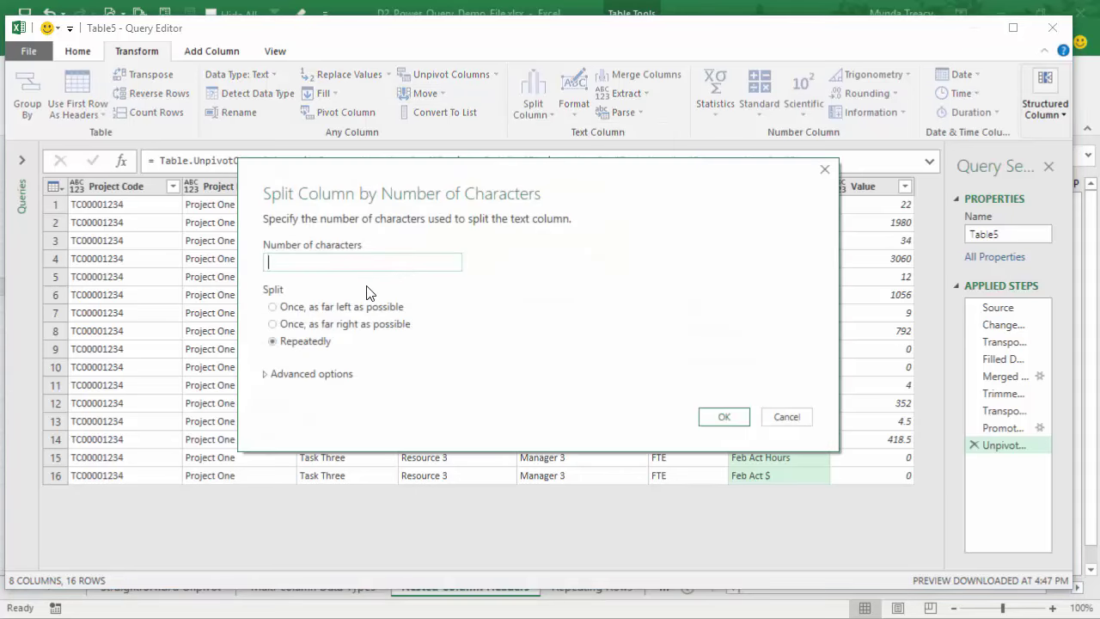
{"action": "type", "text": "3"}
{"action": "left_click", "coordinate": [273, 307]}
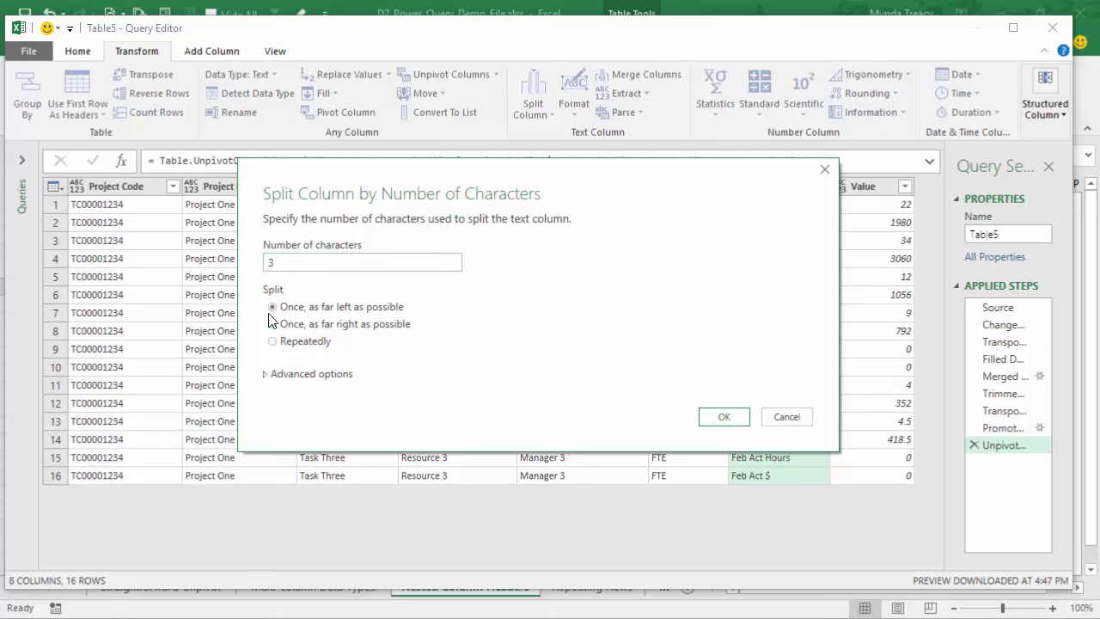
{"action": "left_click", "coordinate": [732, 414]}
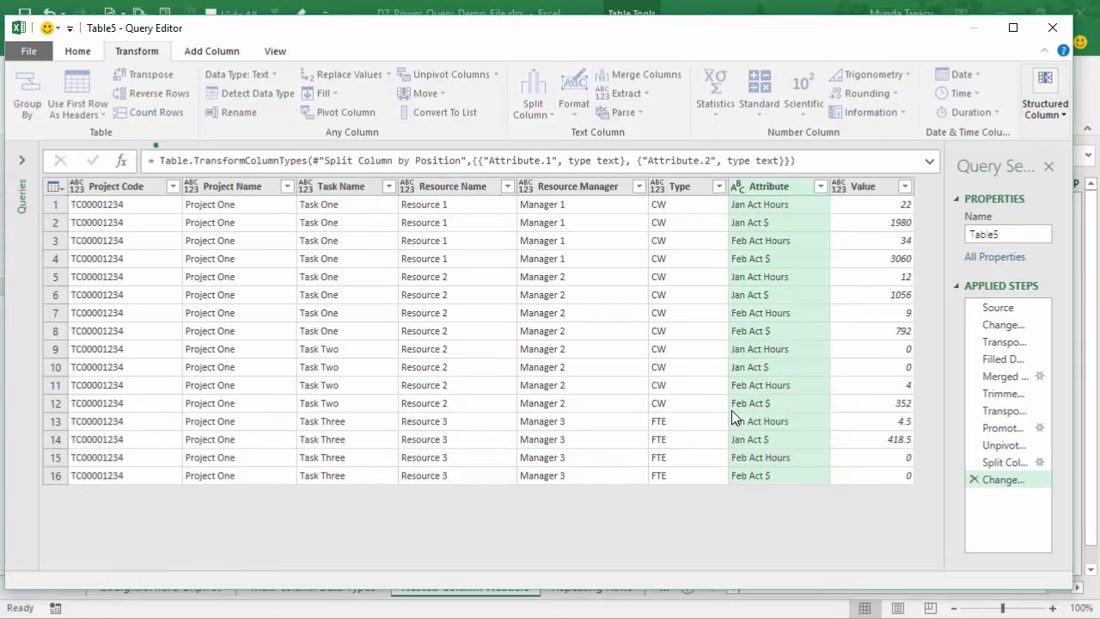
Step: Trim the extra spaces from the text in the Attribute.2 column
{"action": "left_click", "coordinate": [842, 182]}
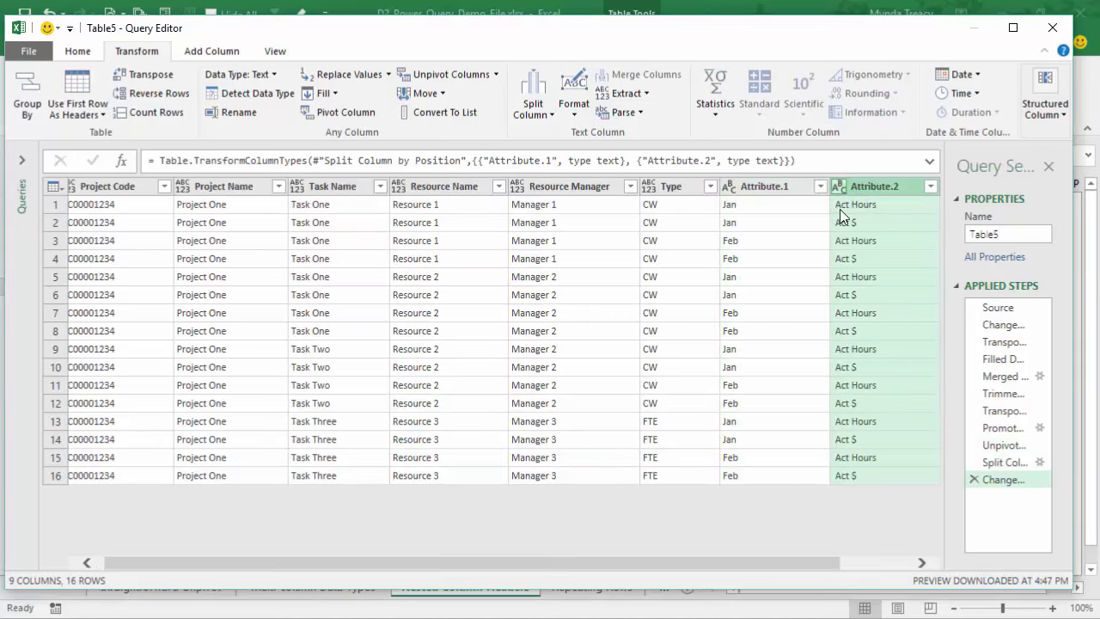
{"action": "left_click", "coordinate": [578, 114]}
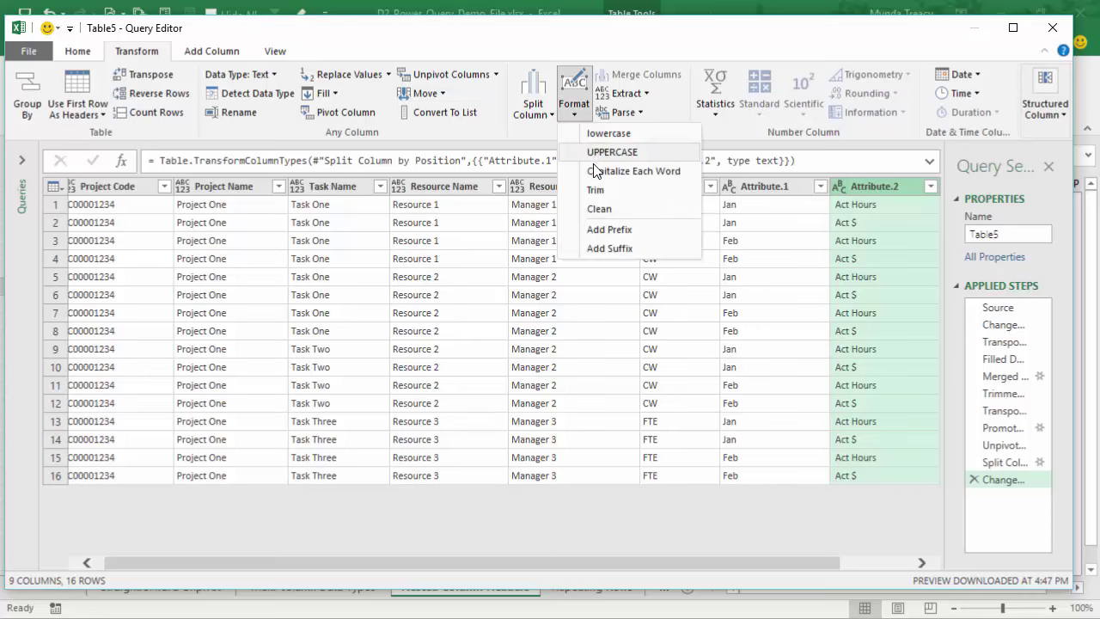
{"action": "left_click", "coordinate": [597, 190]}
Step: Pivot the Attribute.2 column with Value as the values column and Sum as the aggregate function
{"action": "left_click_drag", "start_coordinate": [730, 562], "coordinate": [883, 558]}
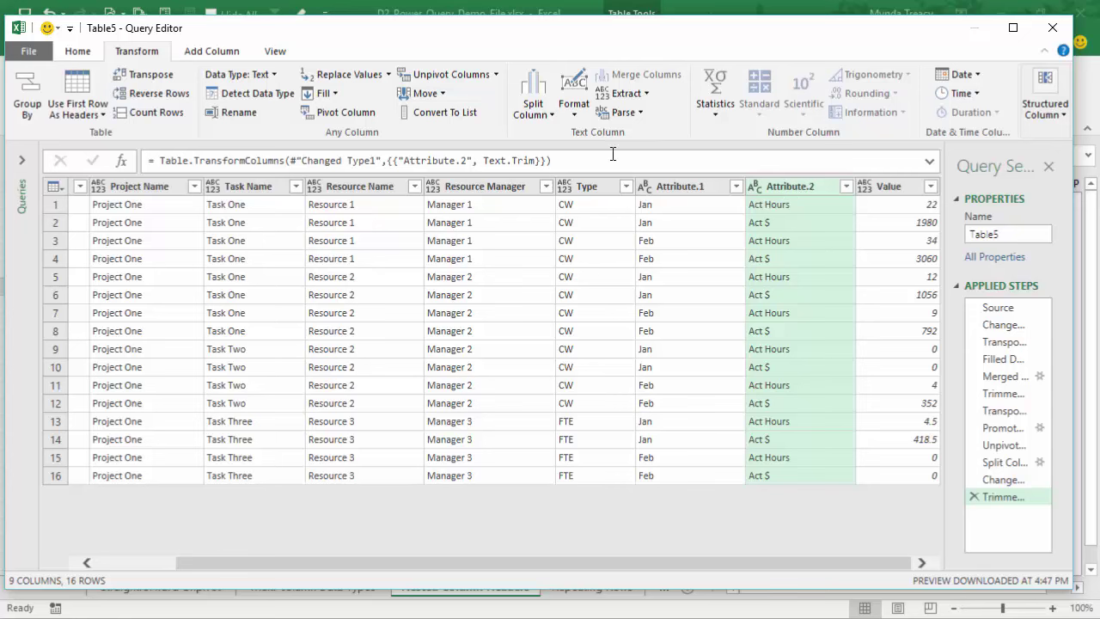
{"action": "left_click", "coordinate": [338, 111]}
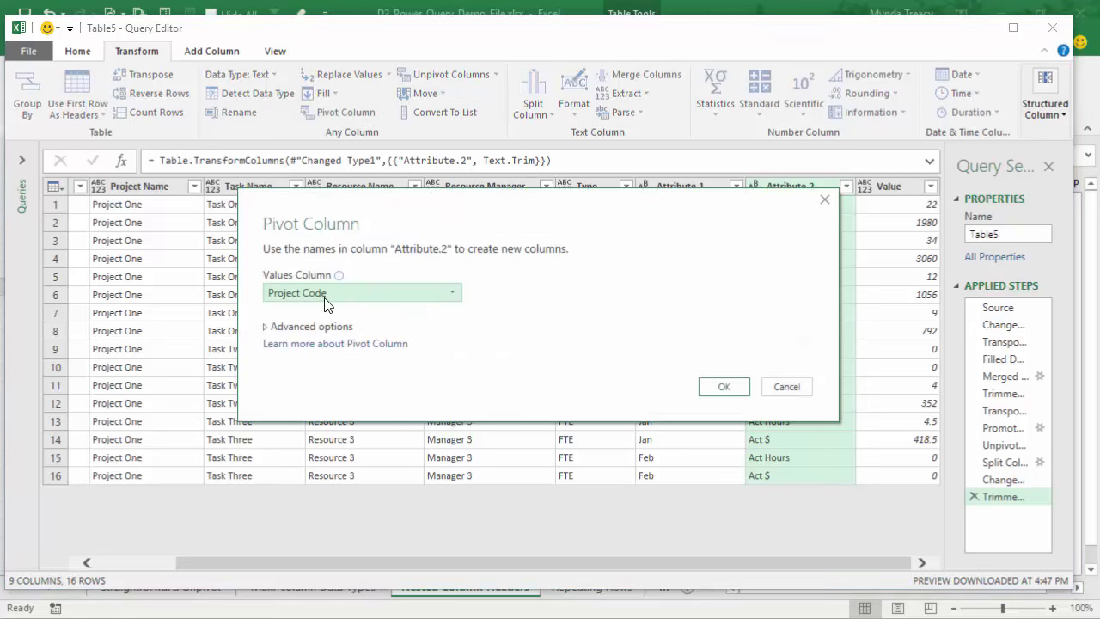
{"action": "left_click", "coordinate": [325, 294]}
{"action": "left_click", "coordinate": [306, 429]}
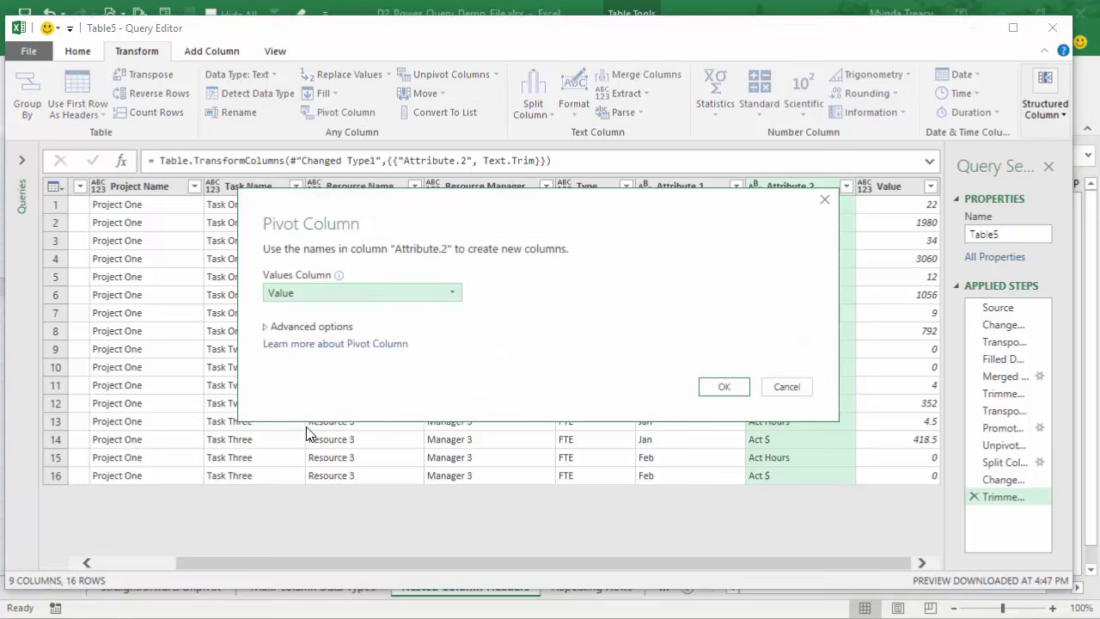
{"action": "left_click", "coordinate": [296, 327]}
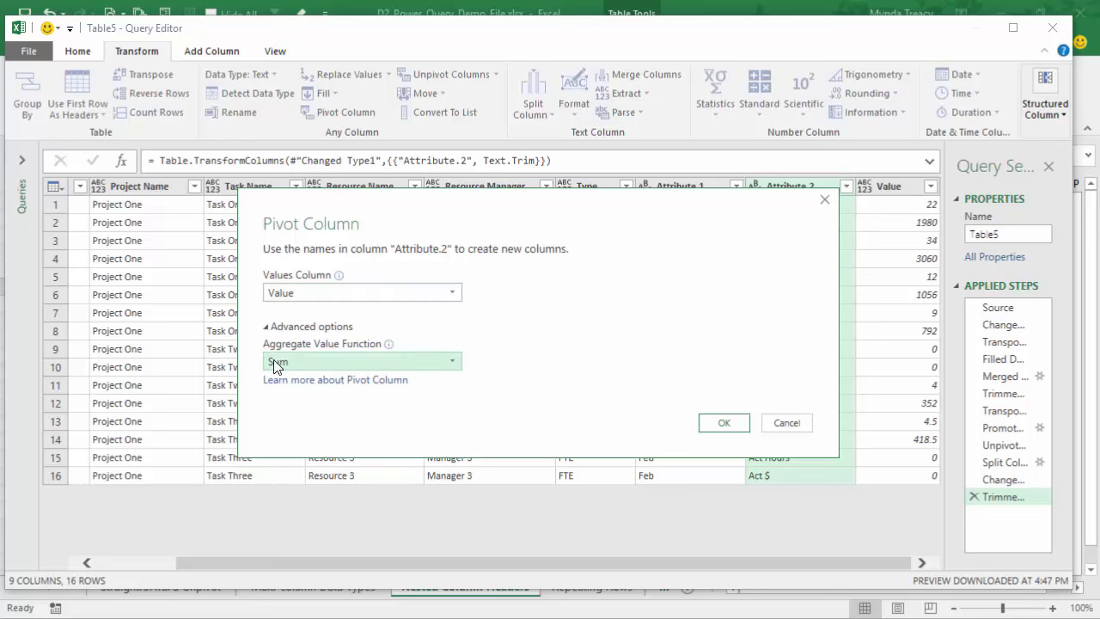
{"action": "left_click", "coordinate": [720, 423]}
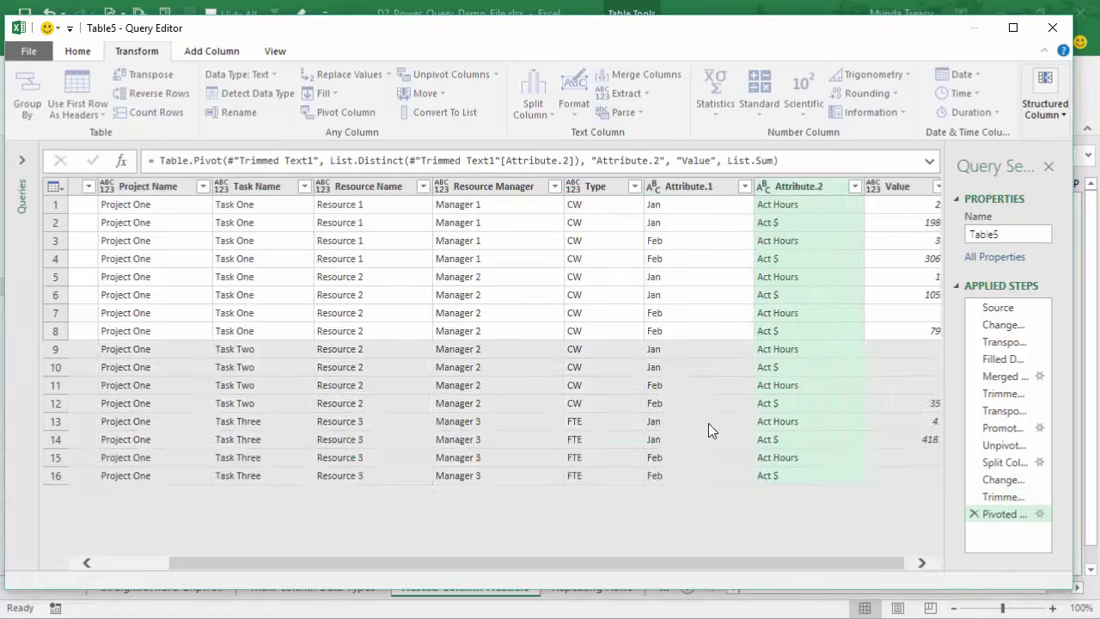
Step: Rename the Attribute.1 column to Month
{"action": "double_click", "coordinate": [704, 186]}
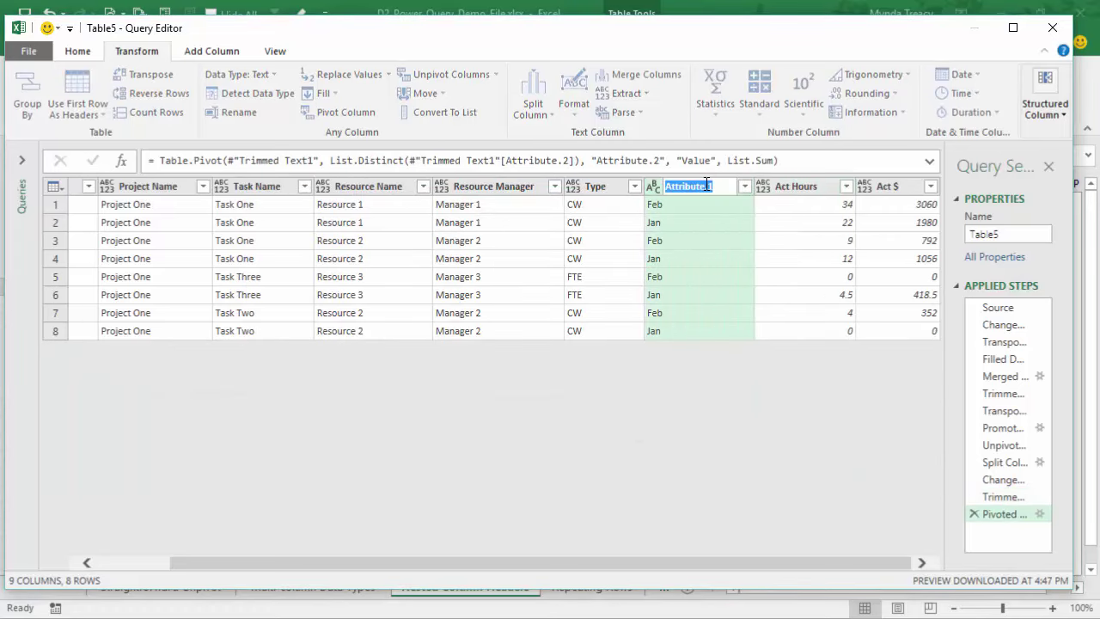
{"action": "type", "text": "Month"}
{"action": "key", "text": "Return"}
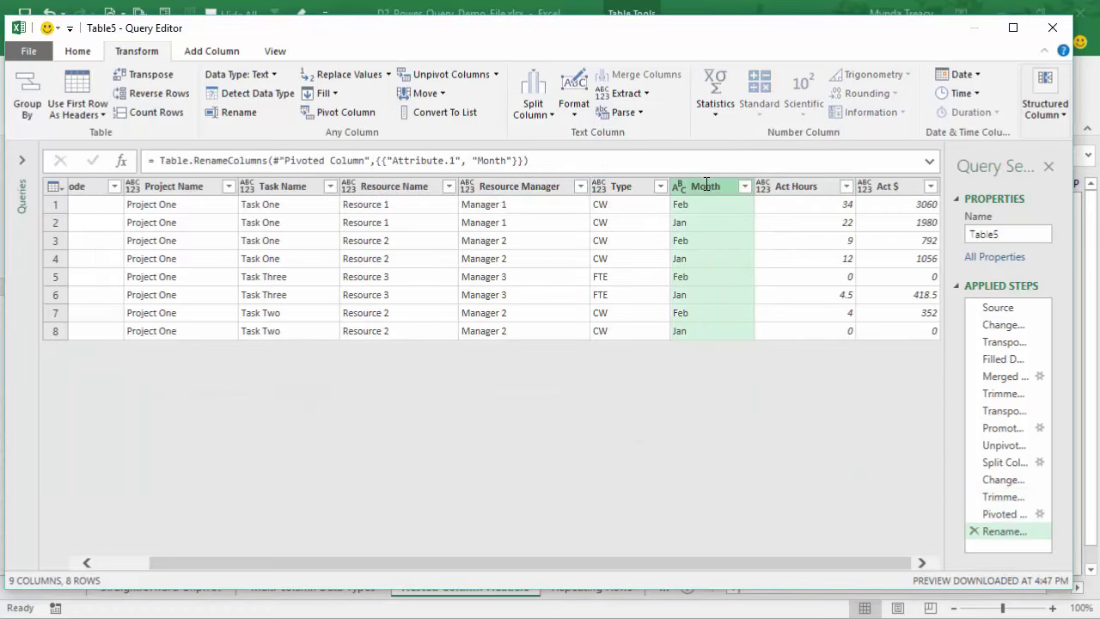
Step: Close the query and load its result as a table on the existing Nested Column Headers sheet, starting at cell A10
{"action": "left_click", "coordinate": [79, 51]}
{"action": "left_click", "coordinate": [33, 111]}
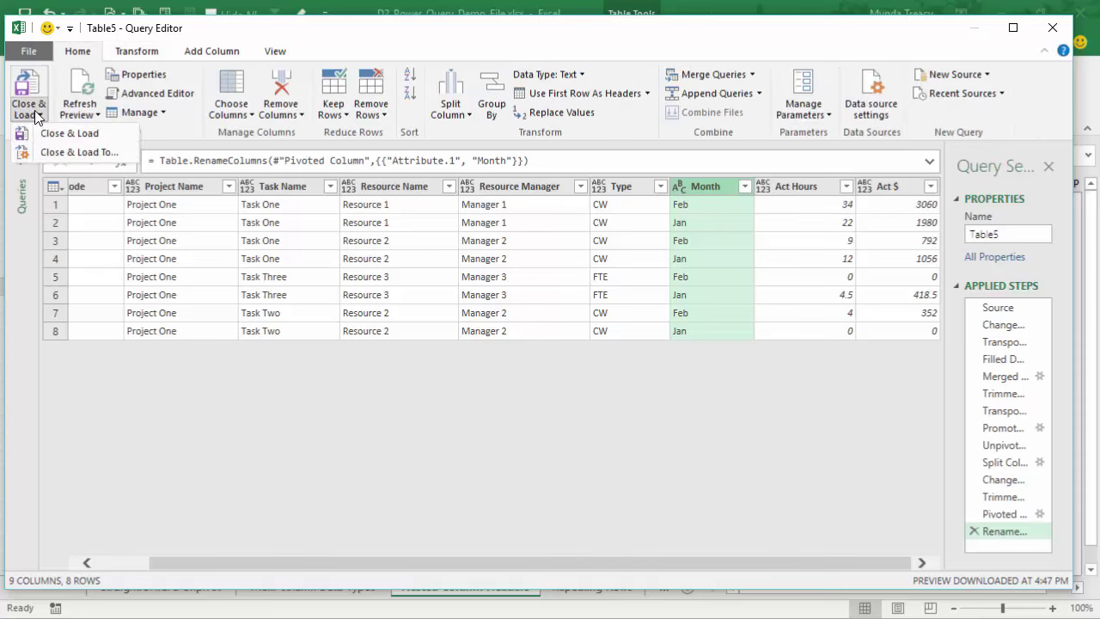
{"action": "left_click", "coordinate": [43, 155]}
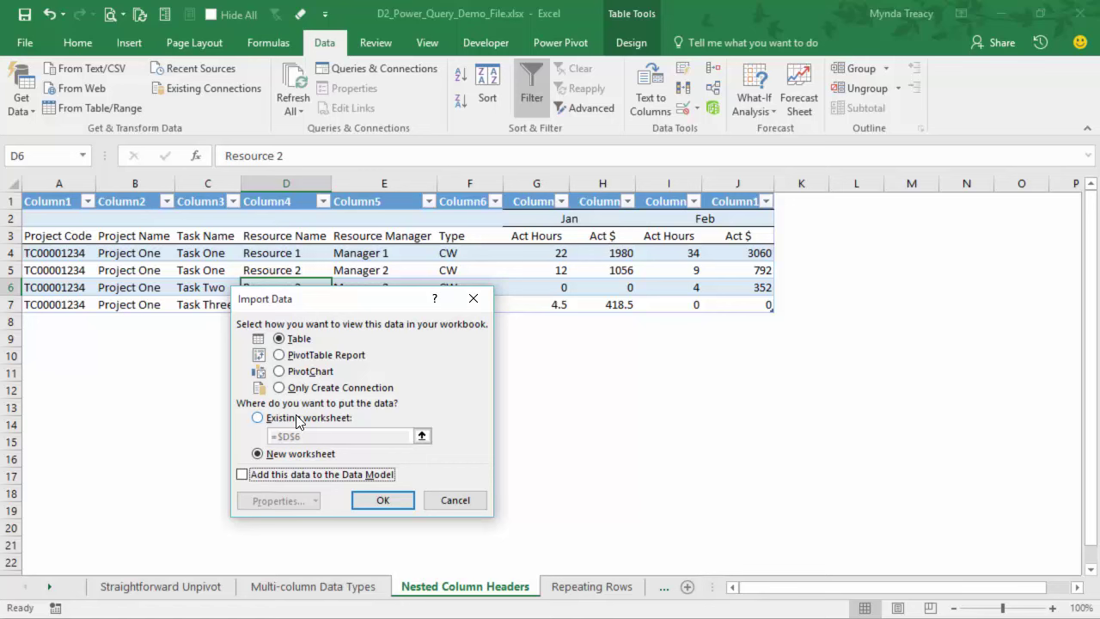
{"action": "left_click", "coordinate": [283, 418]}
{"action": "left_click", "coordinate": [421, 436]}
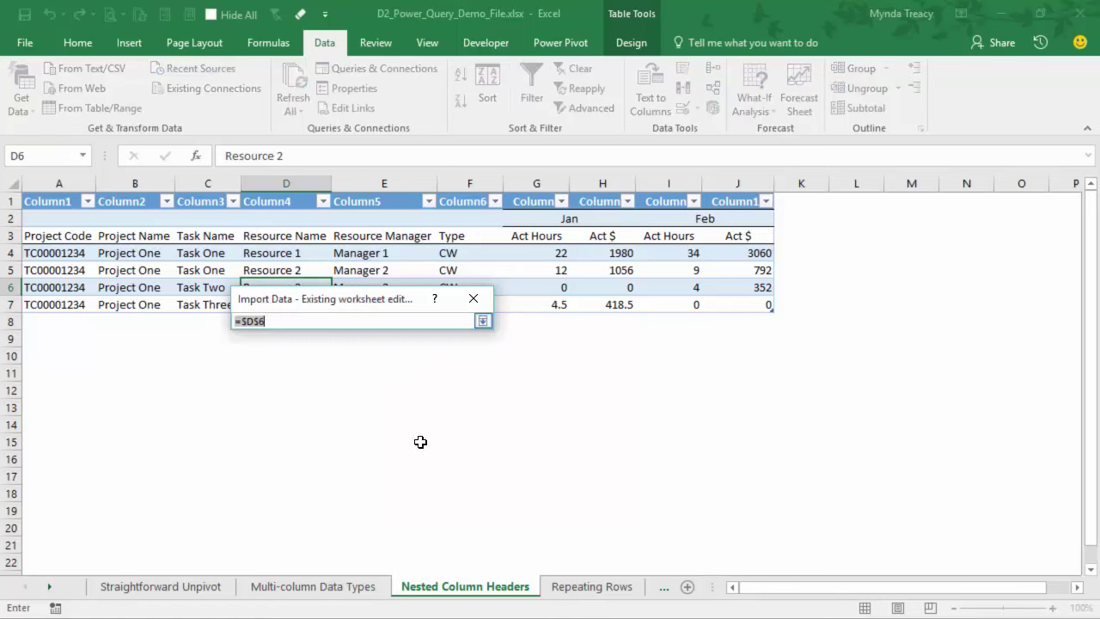
{"action": "left_click", "coordinate": [65, 392]}
{"action": "left_click", "coordinate": [43, 357]}
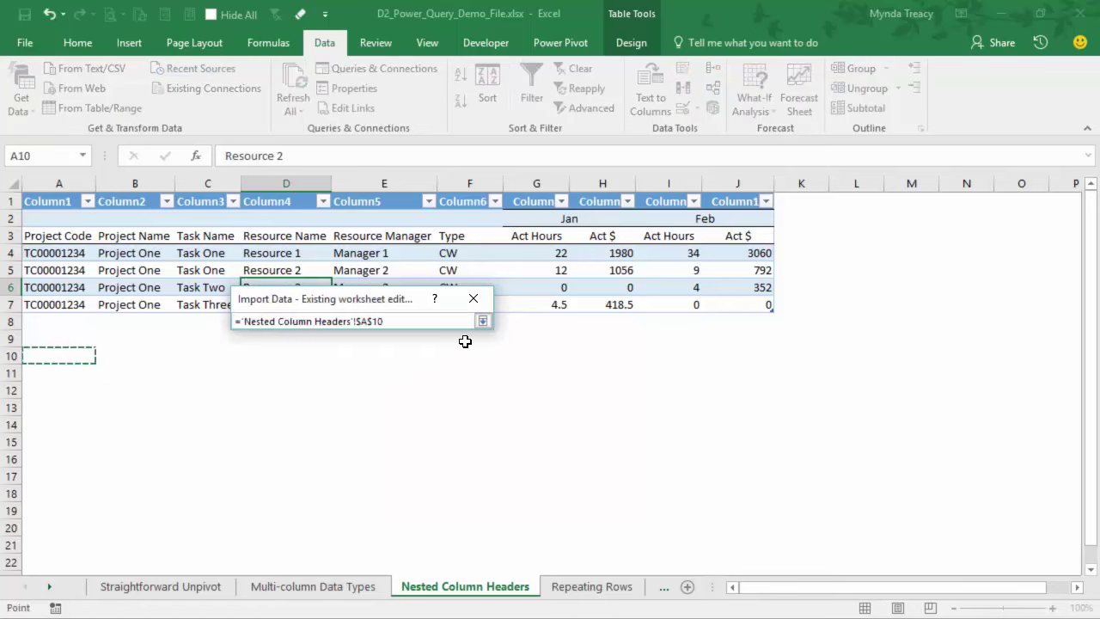
{"action": "left_click", "coordinate": [483, 321]}
{"action": "left_click", "coordinate": [381, 501]}
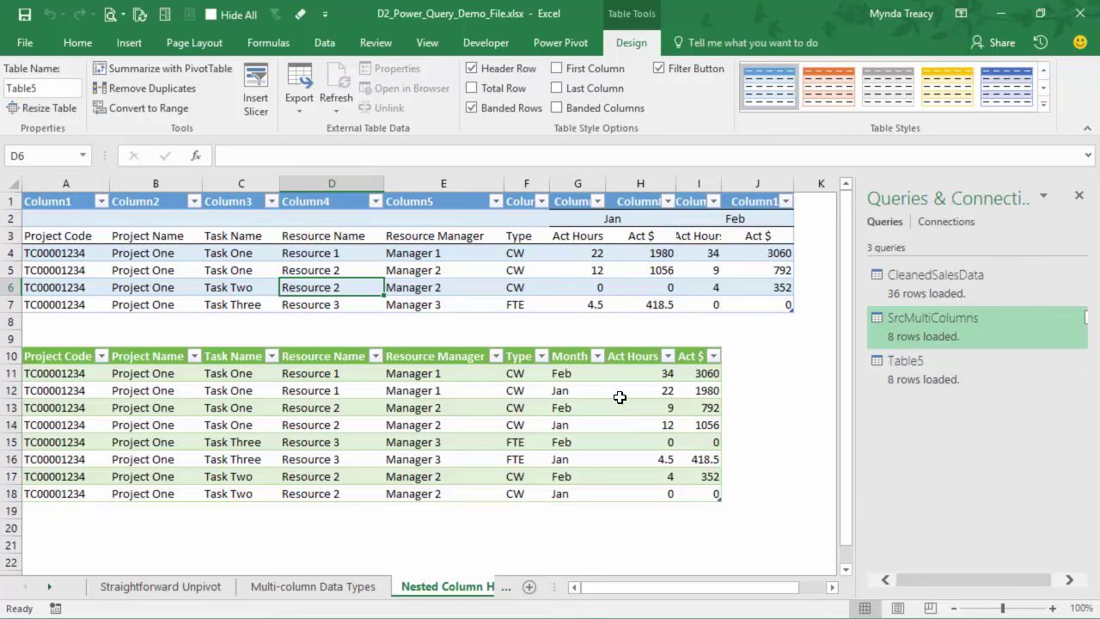
Step: Open the Repeating Rows sheet
{"action": "left_click_drag", "start_coordinate": [692, 356], "coordinate": [55, 491]}
{"action": "left_click", "coordinate": [182, 547]}
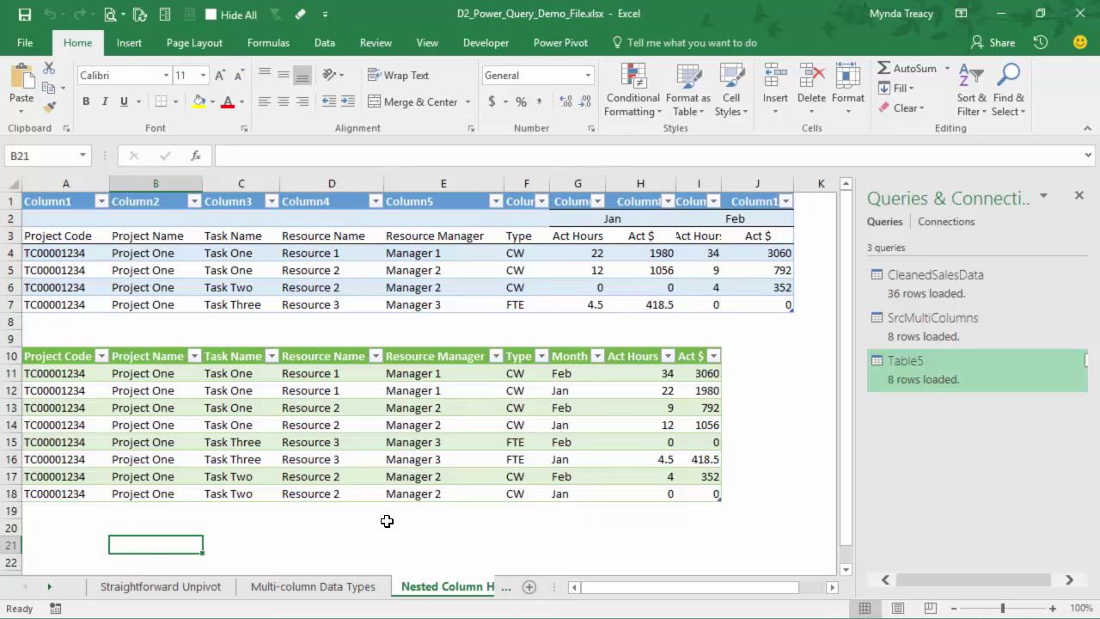
{"action": "left_click", "coordinate": [49, 586]}
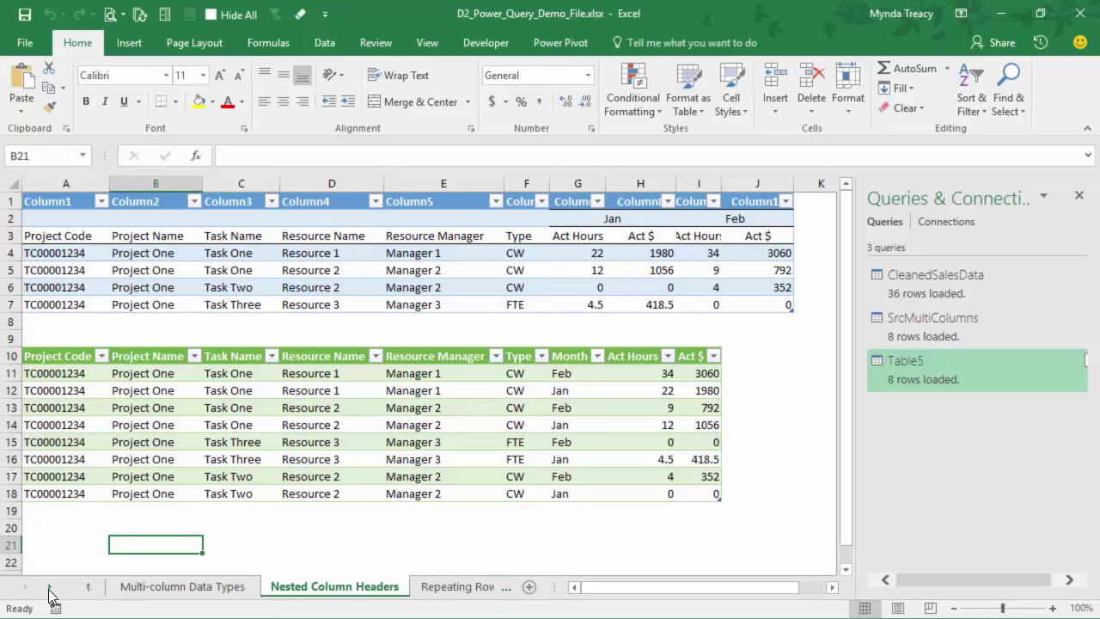
{"action": "left_click", "coordinate": [442, 588]}
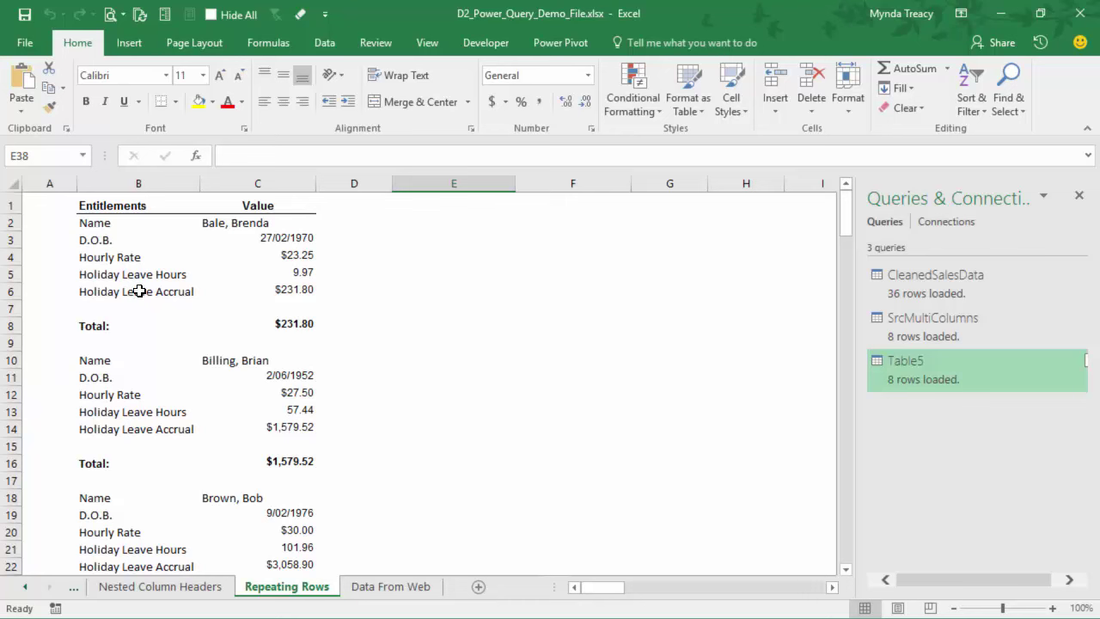
Step: Examine how the name, birth date, hourly rate, leave, blank and total rows repeat for each employee down the Entitlements and Value columns
{"action": "left_click", "coordinate": [119, 222]}
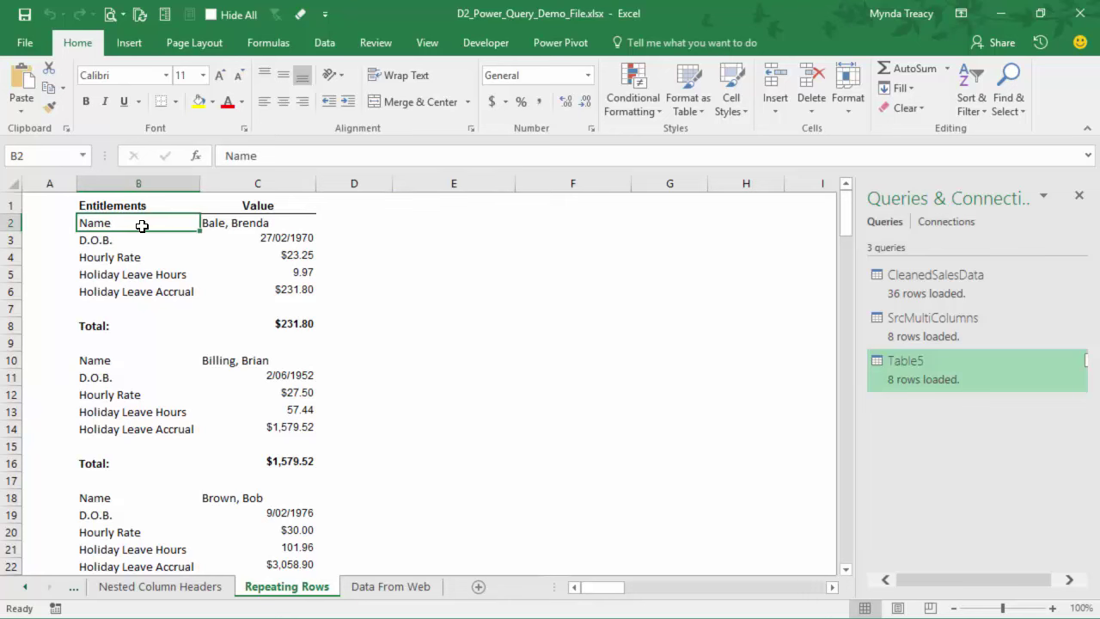
{"action": "scroll", "coordinate": [173, 287], "scroll_direction": "down", "scroll_amount": 6}
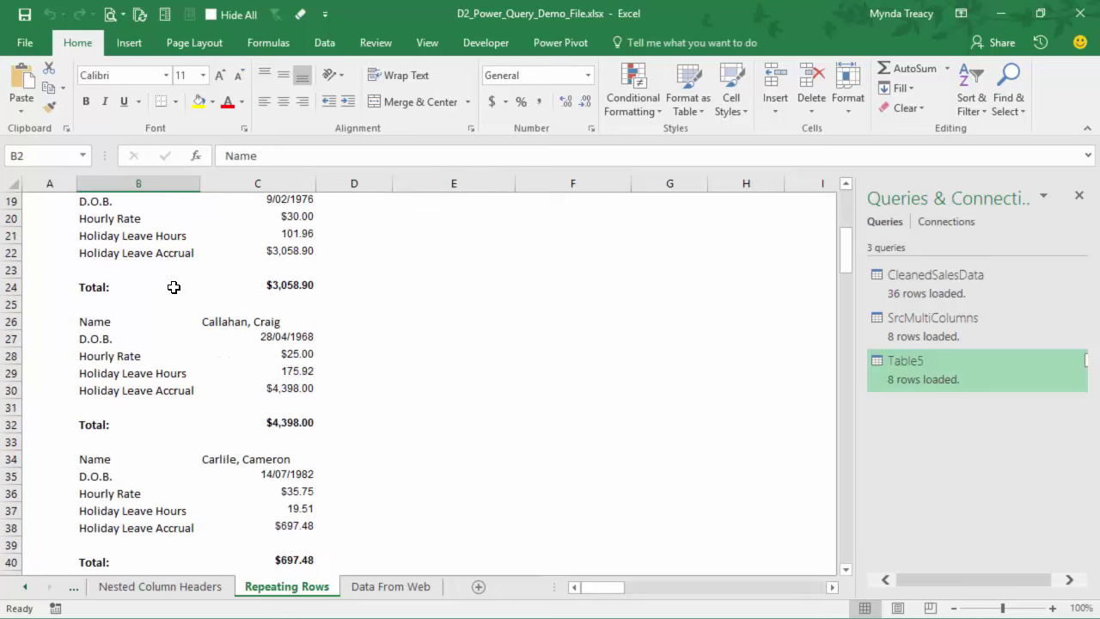
{"action": "scroll", "coordinate": [174, 287], "scroll_direction": "down", "scroll_amount": 3}
{"action": "scroll", "coordinate": [174, 287], "scroll_direction": "up", "scroll_amount": 9}
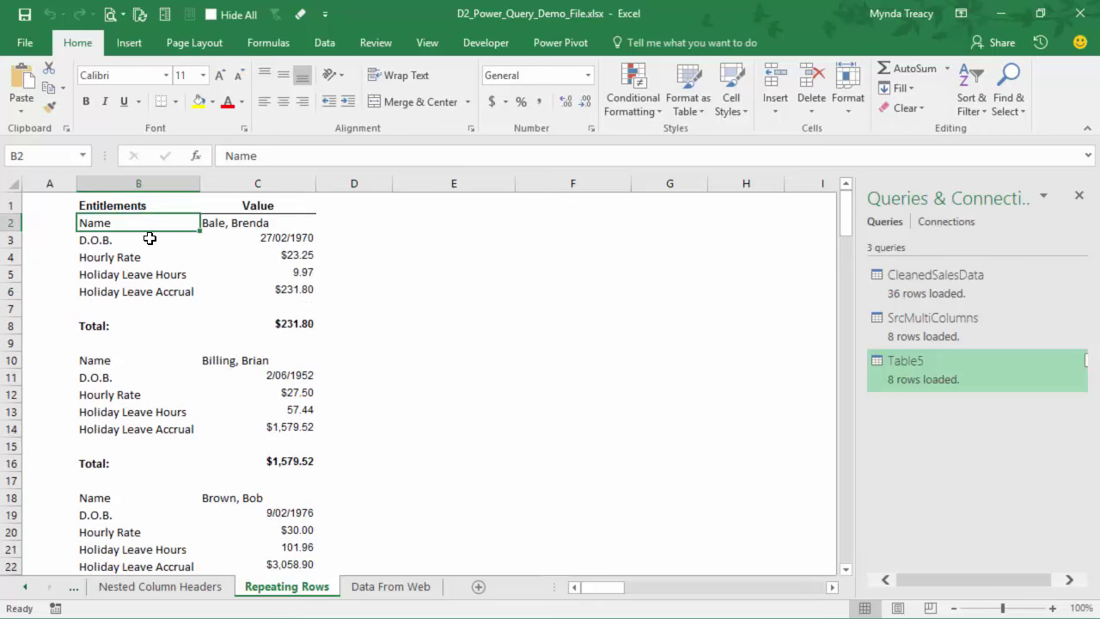
{"action": "left_click_drag", "start_coordinate": [130, 221], "coordinate": [152, 292]}
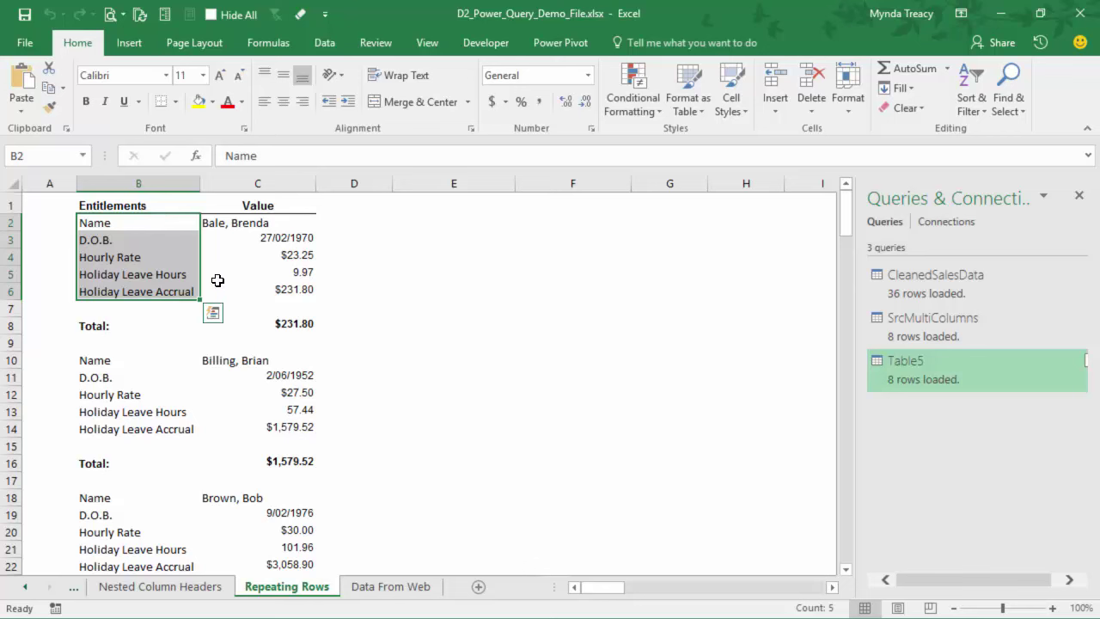
{"action": "left_click", "coordinate": [120, 307]}
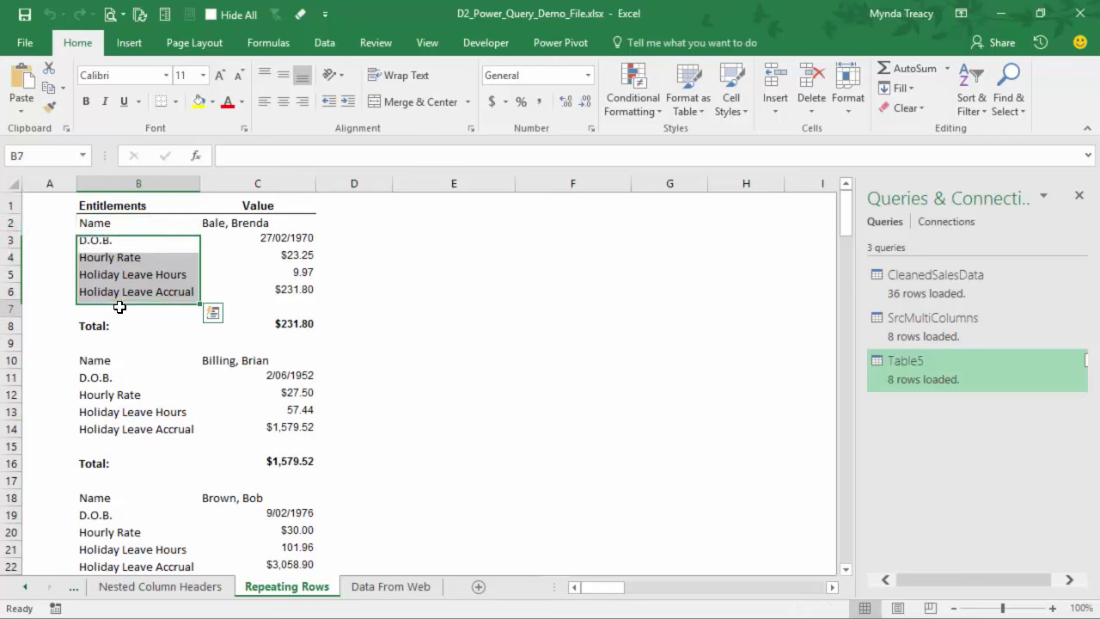
{"action": "left_click_drag", "start_coordinate": [119, 307], "coordinate": [221, 311]}
{"action": "left_click_drag", "start_coordinate": [118, 325], "coordinate": [312, 324]}
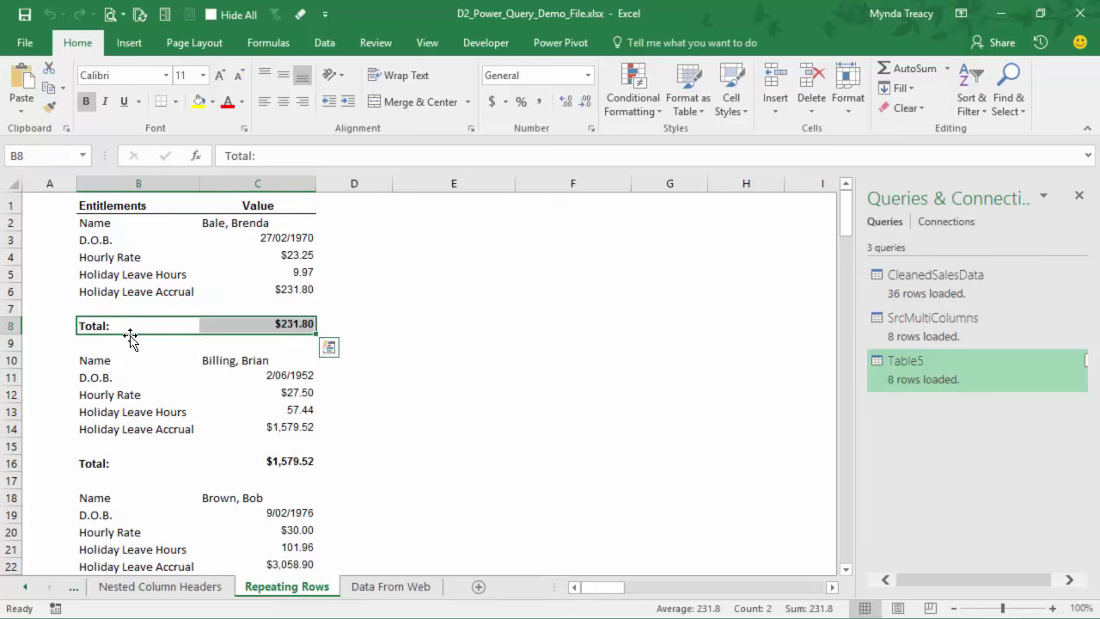
{"action": "left_click_drag", "start_coordinate": [132, 346], "coordinate": [284, 348]}
{"action": "left_click_drag", "start_coordinate": [89, 359], "coordinate": [269, 479]}
{"action": "scroll", "coordinate": [266, 454], "scroll_direction": "down", "scroll_amount": 2}
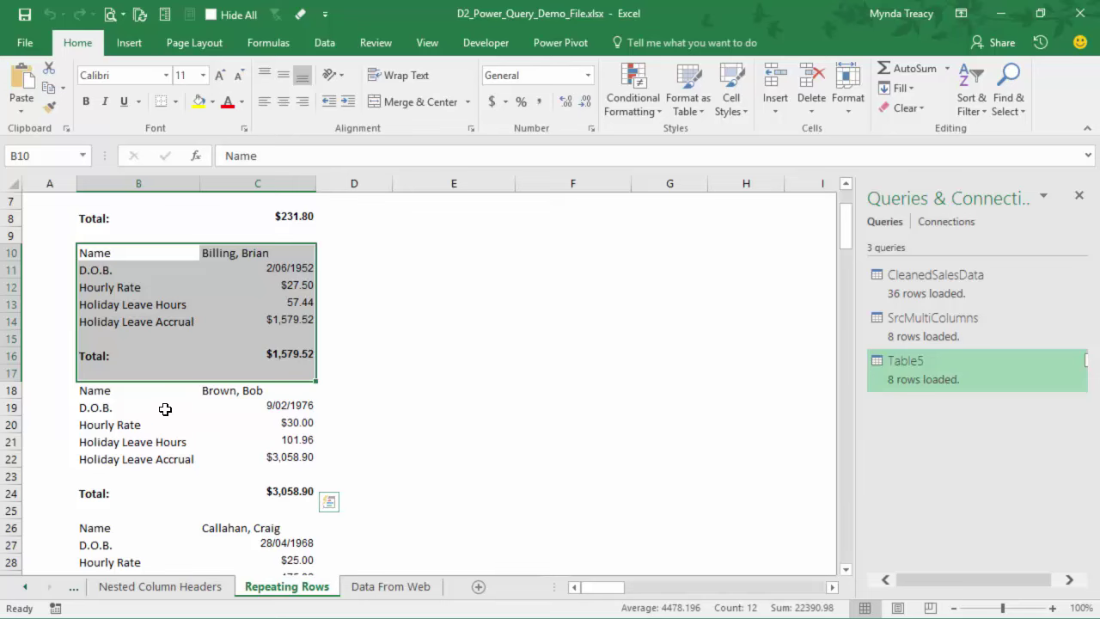
{"action": "scroll", "coordinate": [166, 410], "scroll_direction": "down", "scroll_amount": 1}
{"action": "left_click_drag", "start_coordinate": [98, 339], "coordinate": [281, 460]}
{"action": "scroll", "coordinate": [219, 425], "scroll_direction": "down", "scroll_amount": 18}
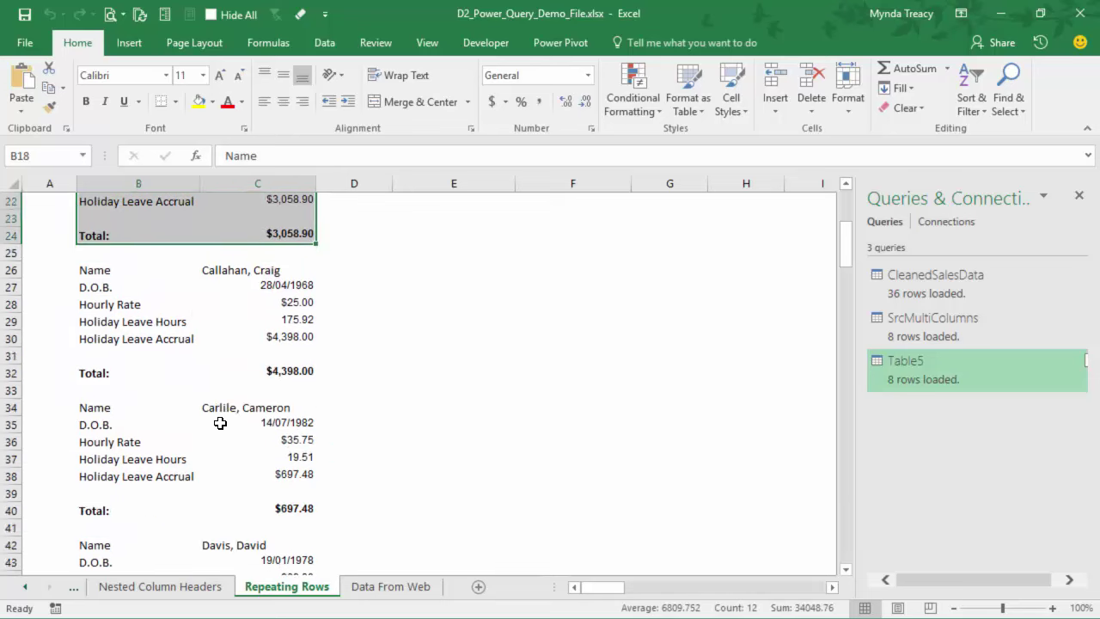
{"action": "scroll", "coordinate": [207, 442], "scroll_direction": "down", "scroll_amount": 12}
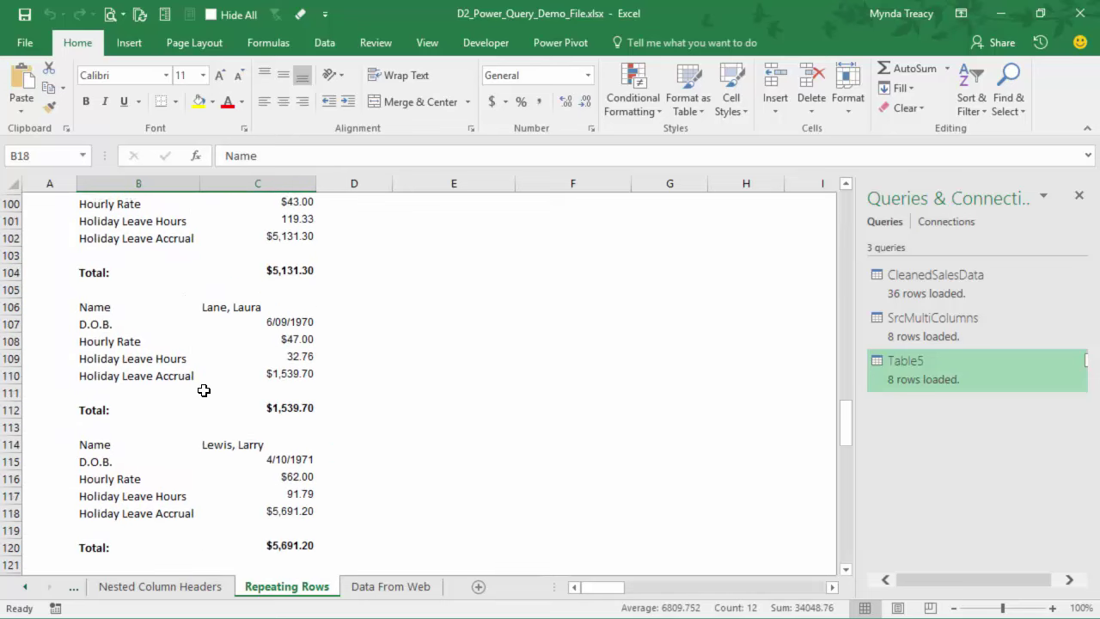
{"action": "scroll", "coordinate": [201, 388], "scroll_direction": "up", "scroll_amount": 20}
{"action": "scroll", "coordinate": [173, 411], "scroll_direction": "up", "scroll_amount": 9}
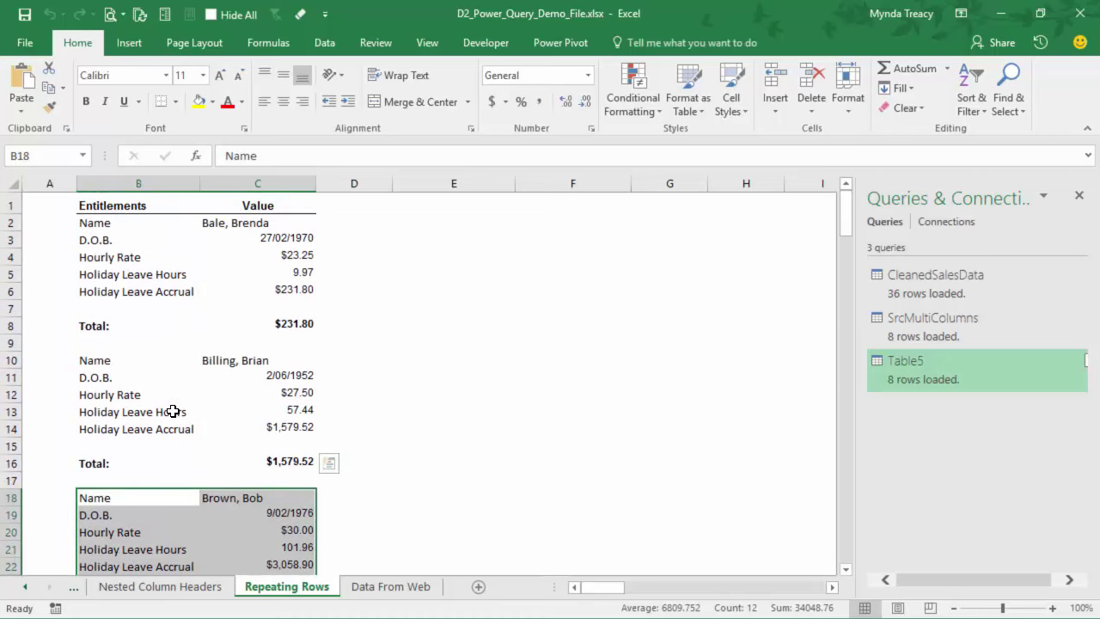
Step: Convert the Entitlements and Value range B1:C176 into a table with headers
{"action": "left_click", "coordinate": [174, 209]}
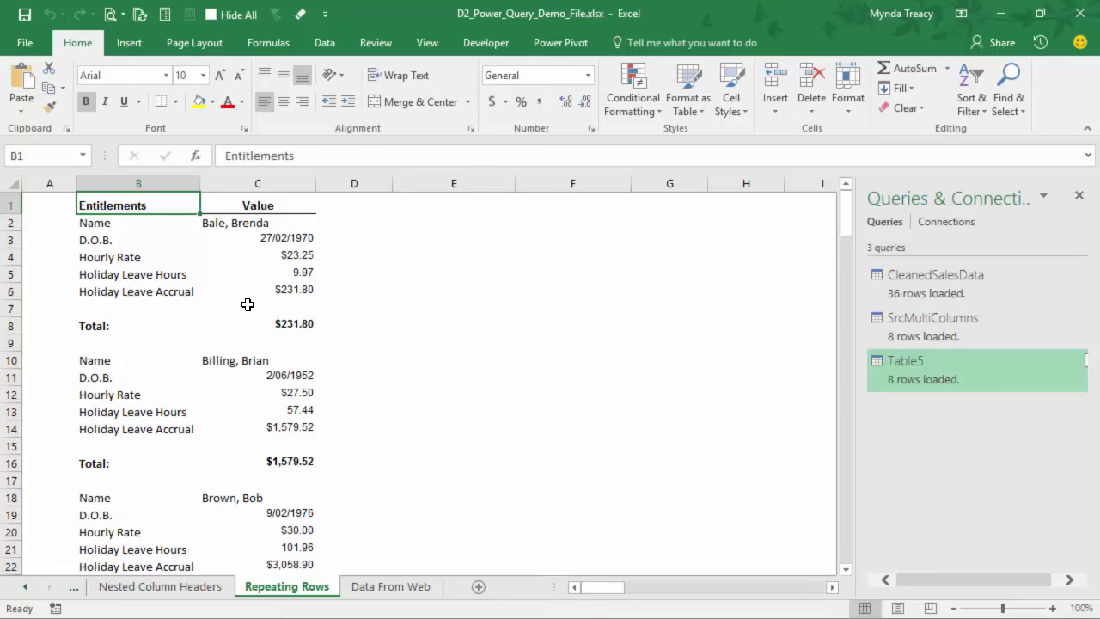
{"action": "scroll", "coordinate": [247, 304], "scroll_direction": "down", "scroll_amount": 20}
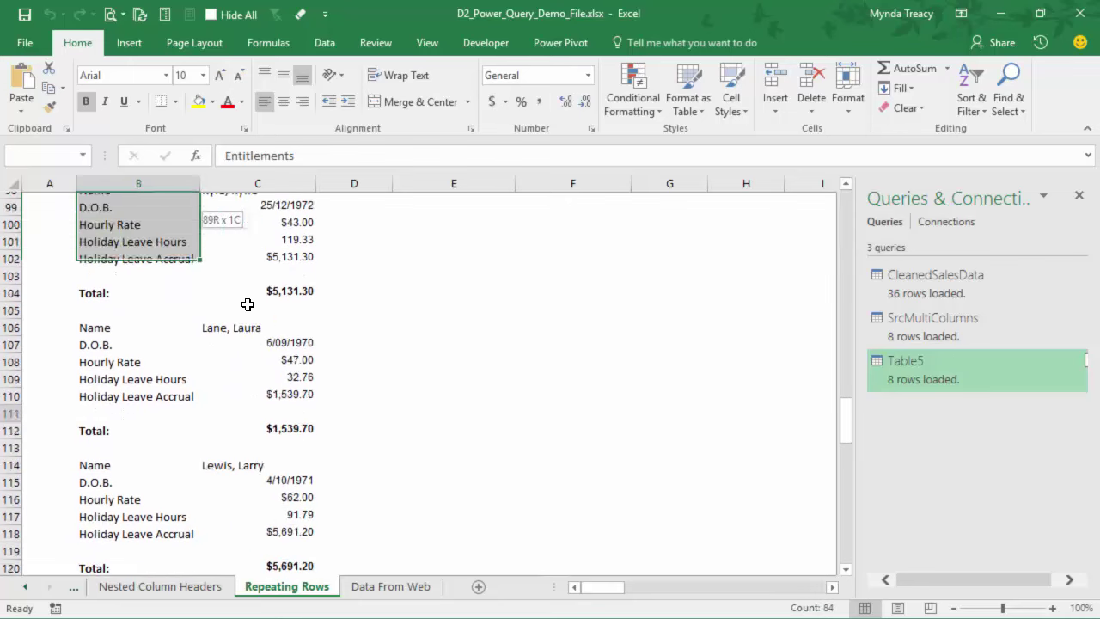
{"action": "scroll", "coordinate": [247, 305], "scroll_direction": "down", "scroll_amount": 16}
{"action": "key", "text": "shift+Right"}
{"action": "key", "text": "shift+Right"}
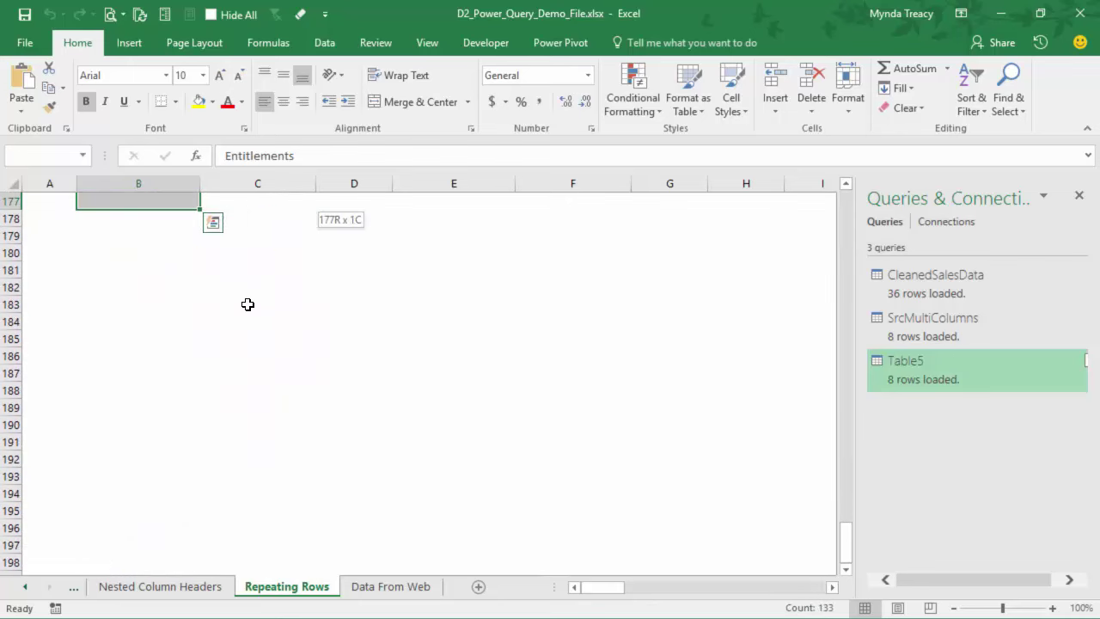
{"action": "key", "text": "shift+Up"}
{"action": "key", "text": "shift+Left"}
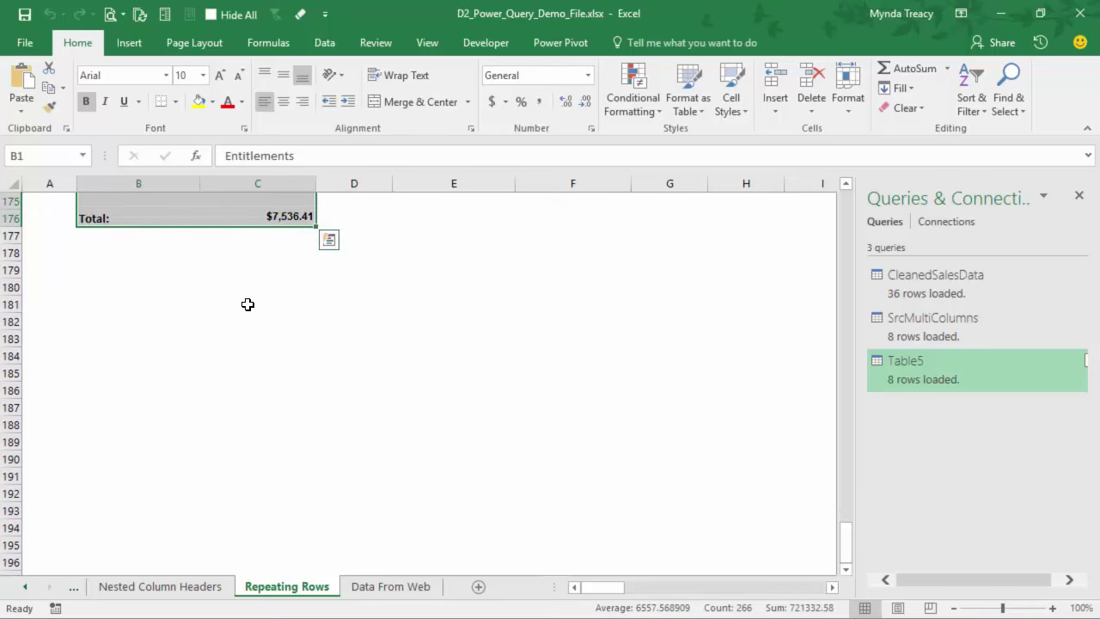
{"action": "scroll", "coordinate": [246, 304], "scroll_direction": "up", "scroll_amount": 6}
{"action": "key", "text": "ctrl+t"}
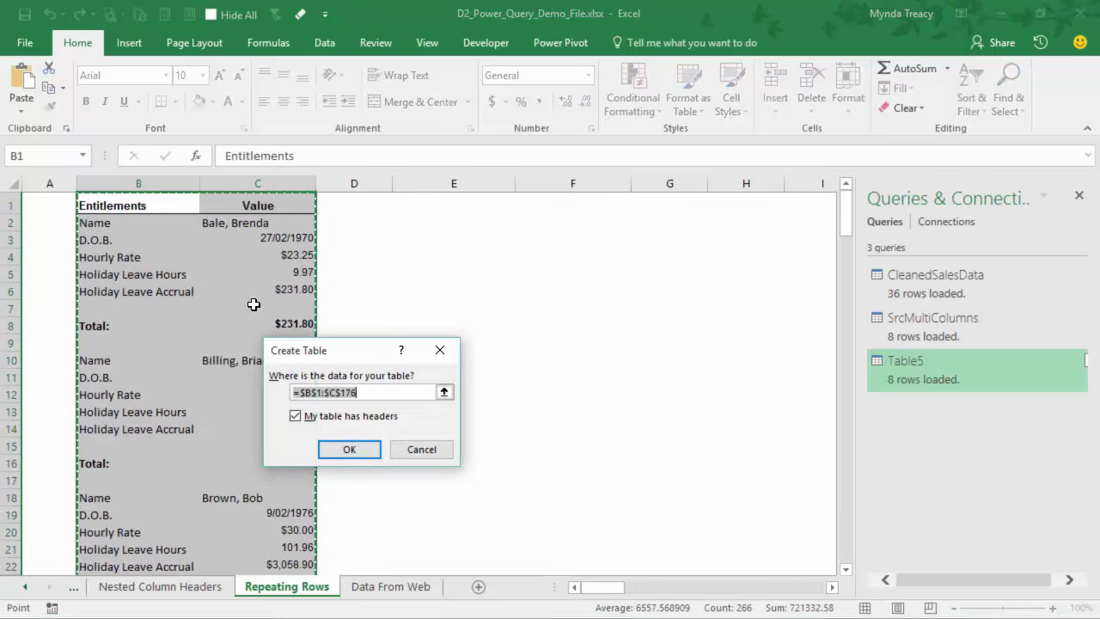
{"action": "left_click", "coordinate": [346, 451]}
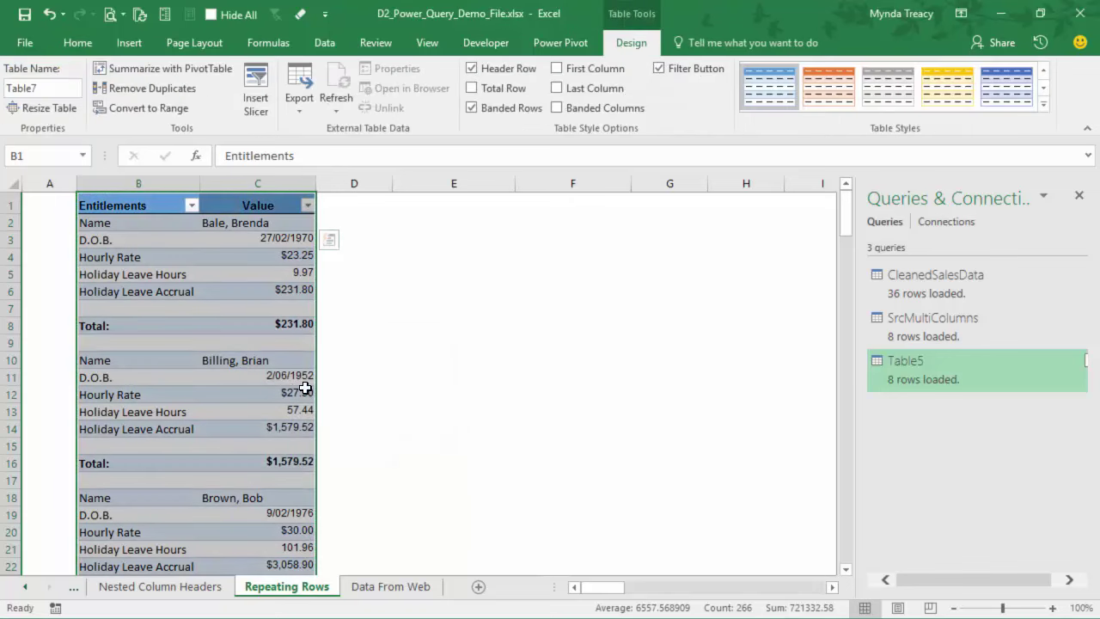
Step: Load the new table into the Query Editor and filter the null and Total: rows out of the Entitlements column
{"action": "left_click", "coordinate": [334, 43]}
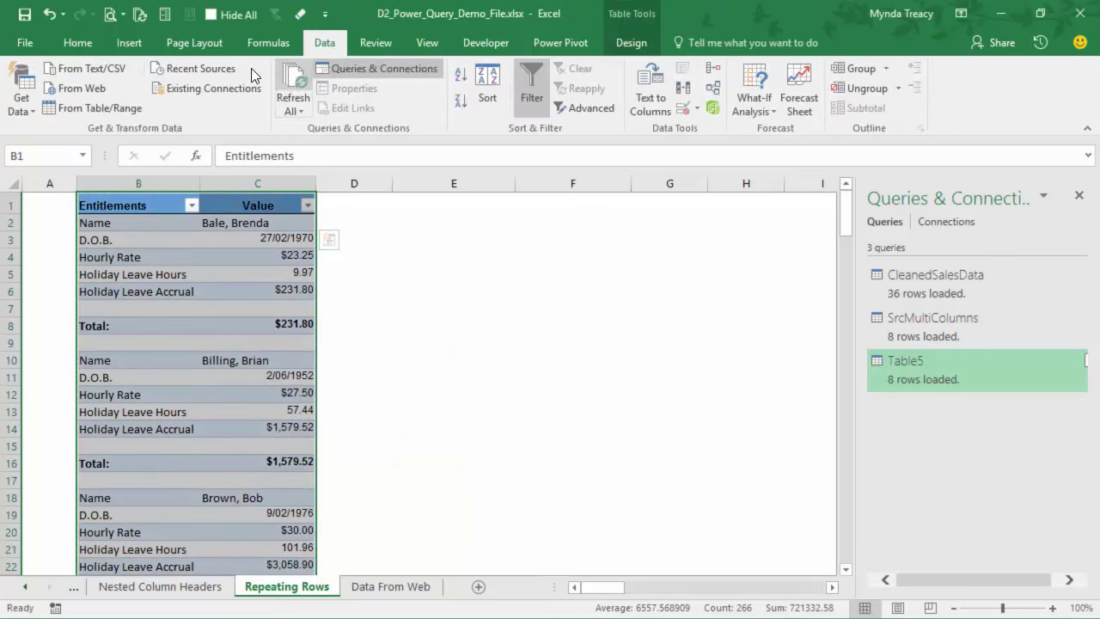
{"action": "left_click", "coordinate": [101, 108]}
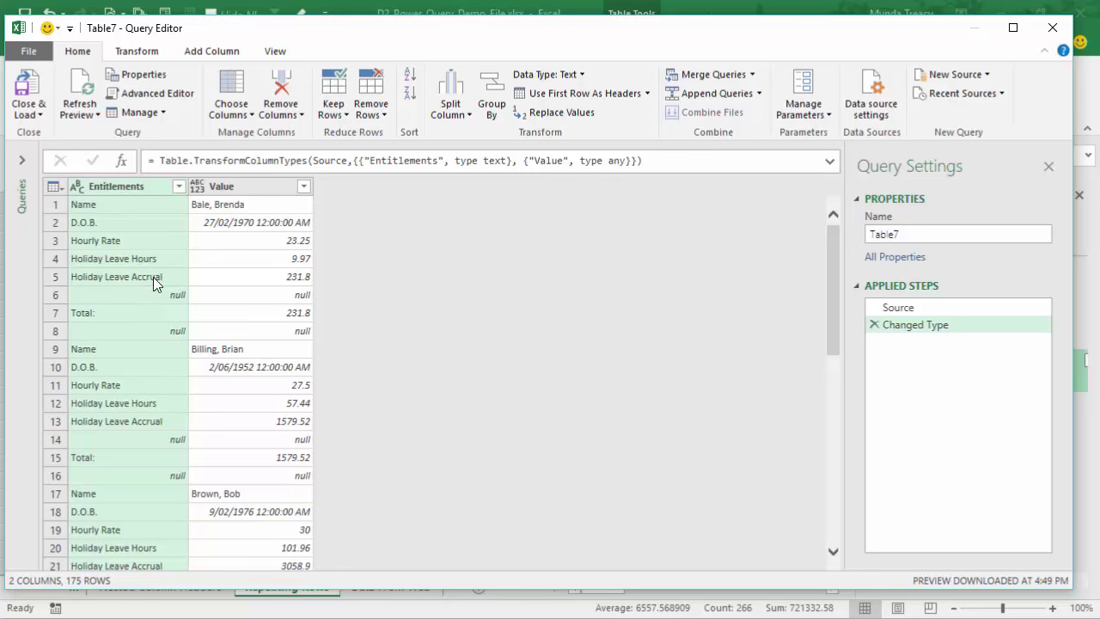
{"action": "left_click", "coordinate": [179, 186]}
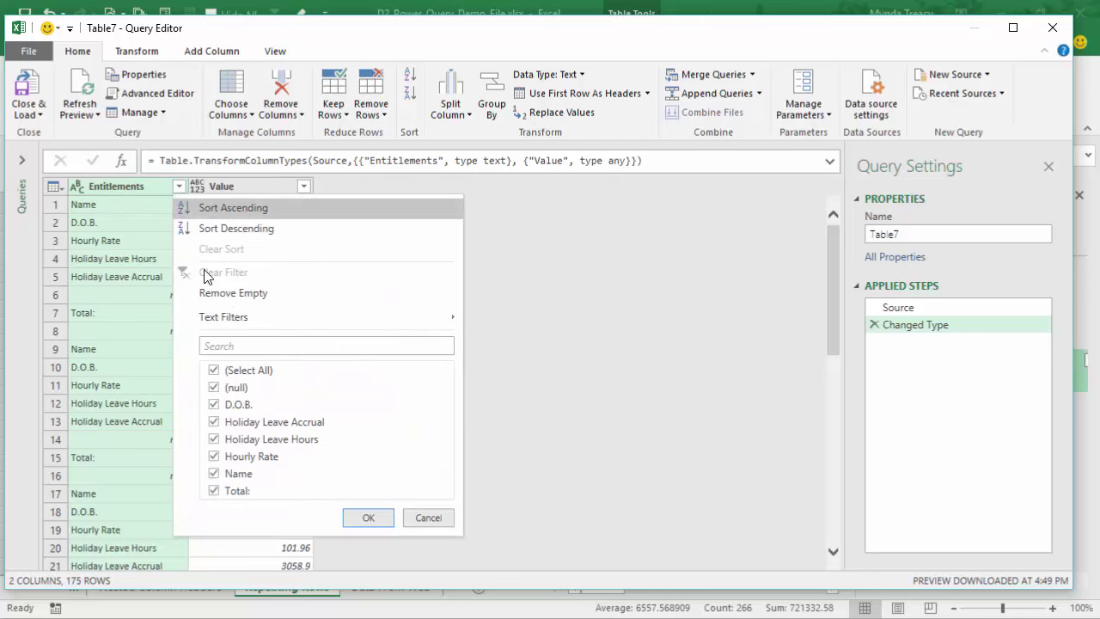
{"action": "left_click", "coordinate": [214, 387]}
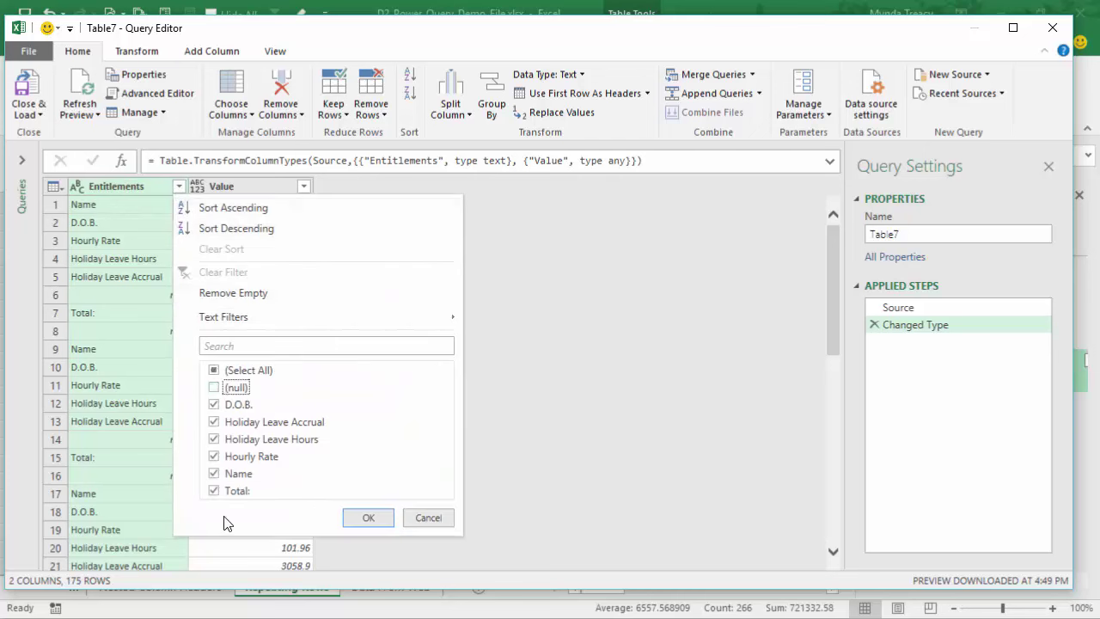
{"action": "left_click", "coordinate": [214, 490]}
{"action": "left_click", "coordinate": [361, 519]}
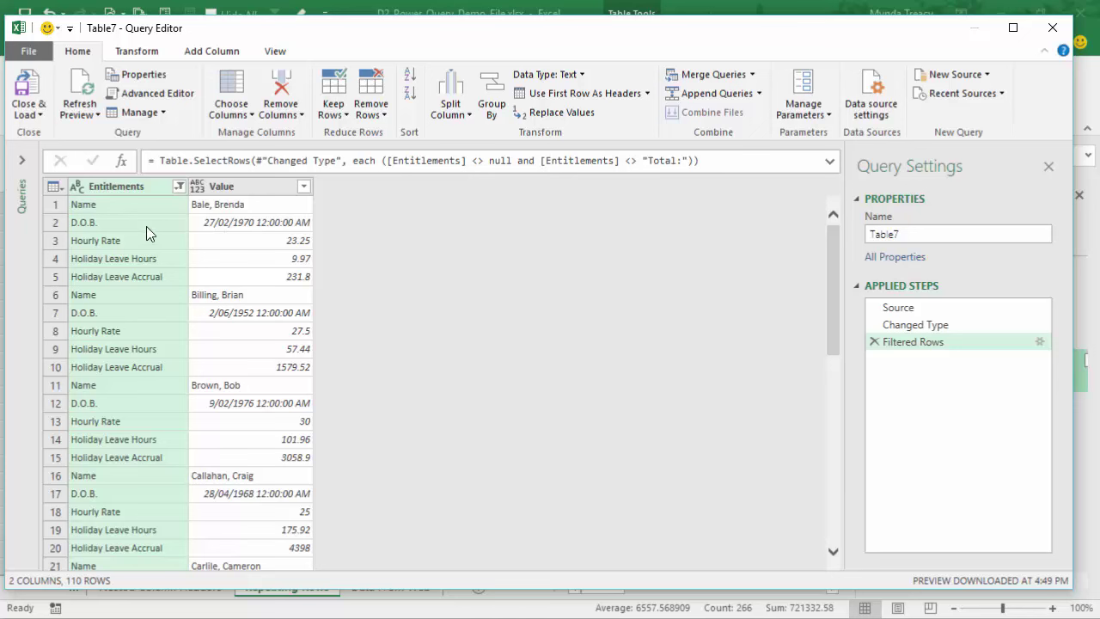
Step: Add an index column starting from 0 to the filtered query
{"action": "left_click", "coordinate": [244, 187]}
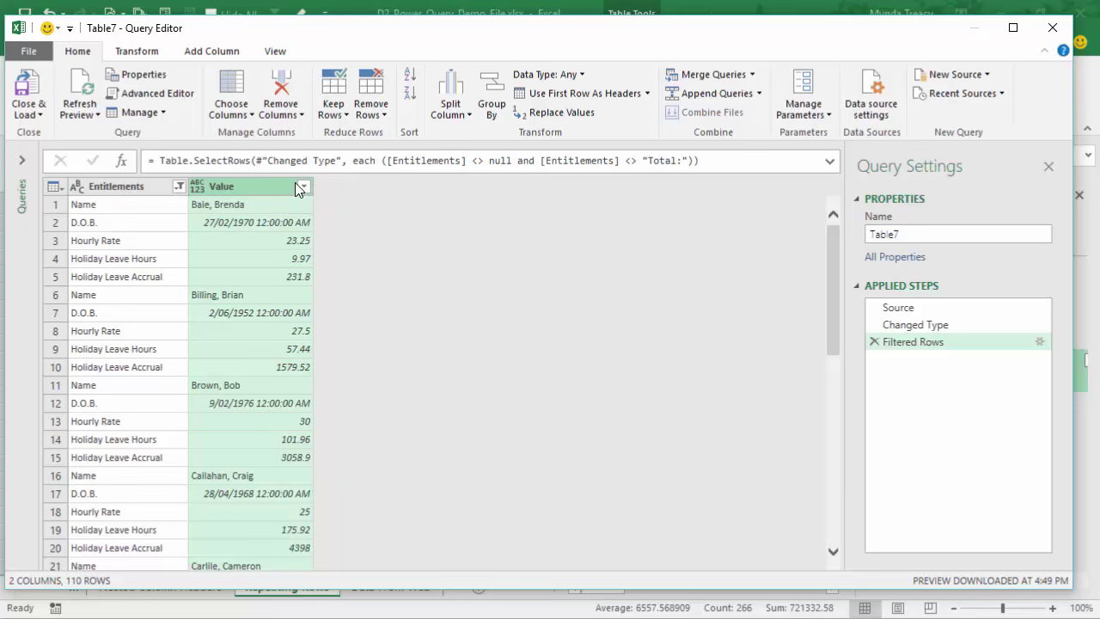
{"action": "left_click", "coordinate": [217, 52]}
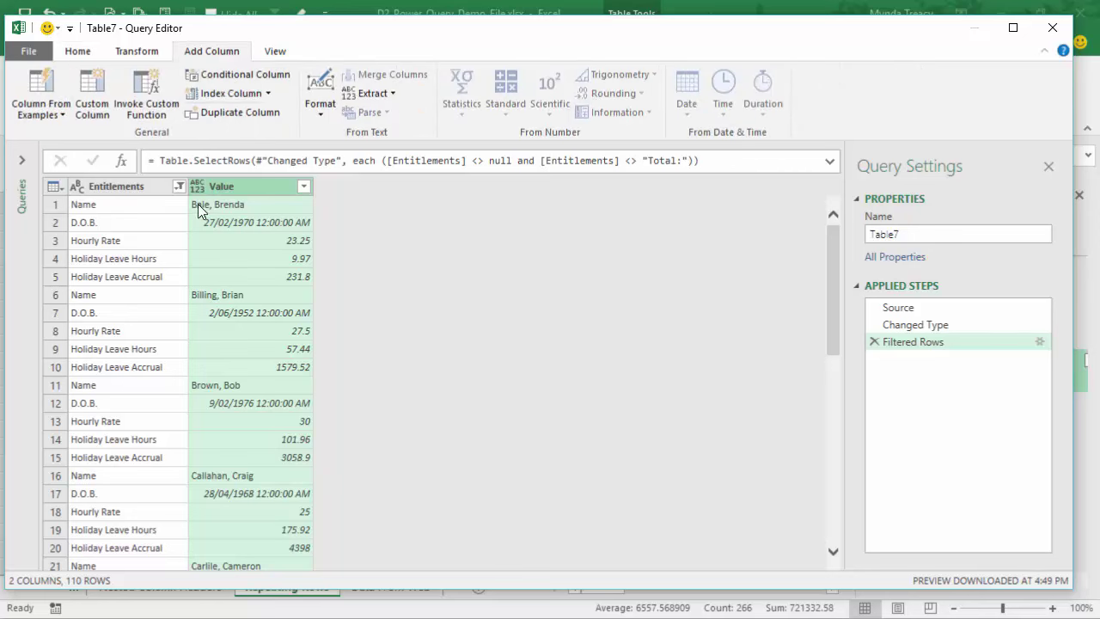
{"action": "left_click", "coordinate": [263, 95]}
{"action": "left_click", "coordinate": [269, 94]}
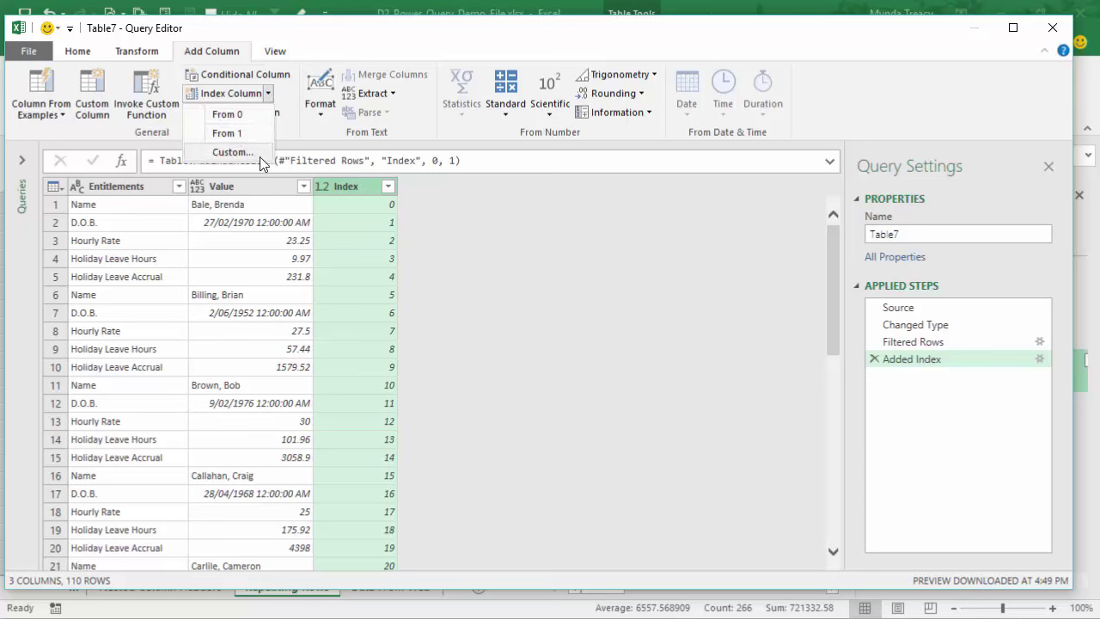
{"action": "left_click", "coordinate": [268, 94]}
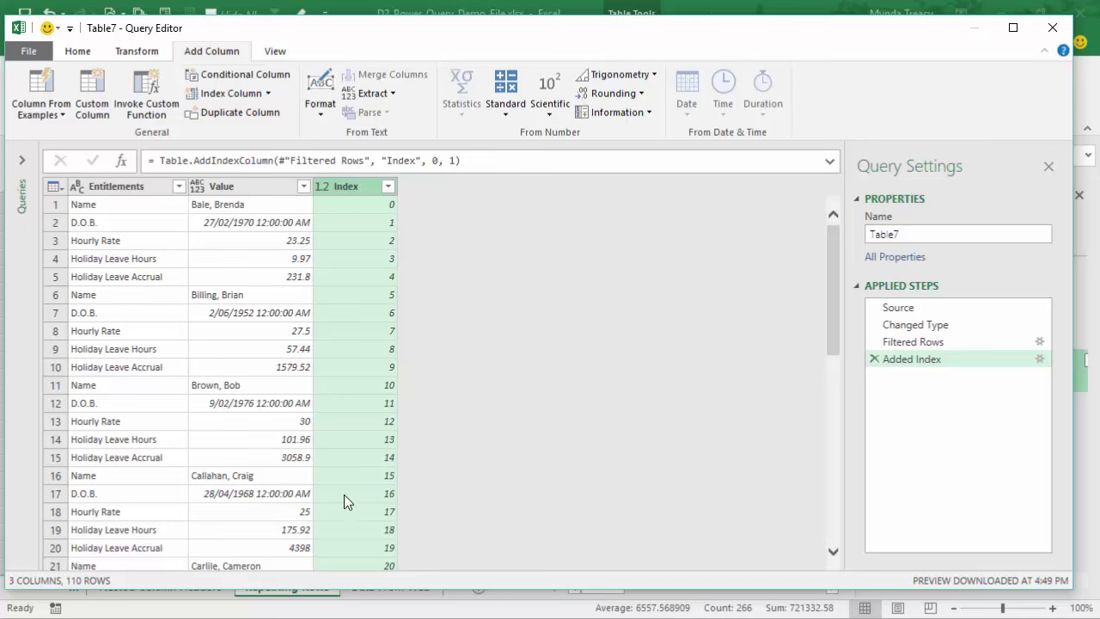
Step: Pivot the Entitlements column using Value as the values column and Don't Aggregate as the aggregate function
{"action": "left_click", "coordinate": [153, 195]}
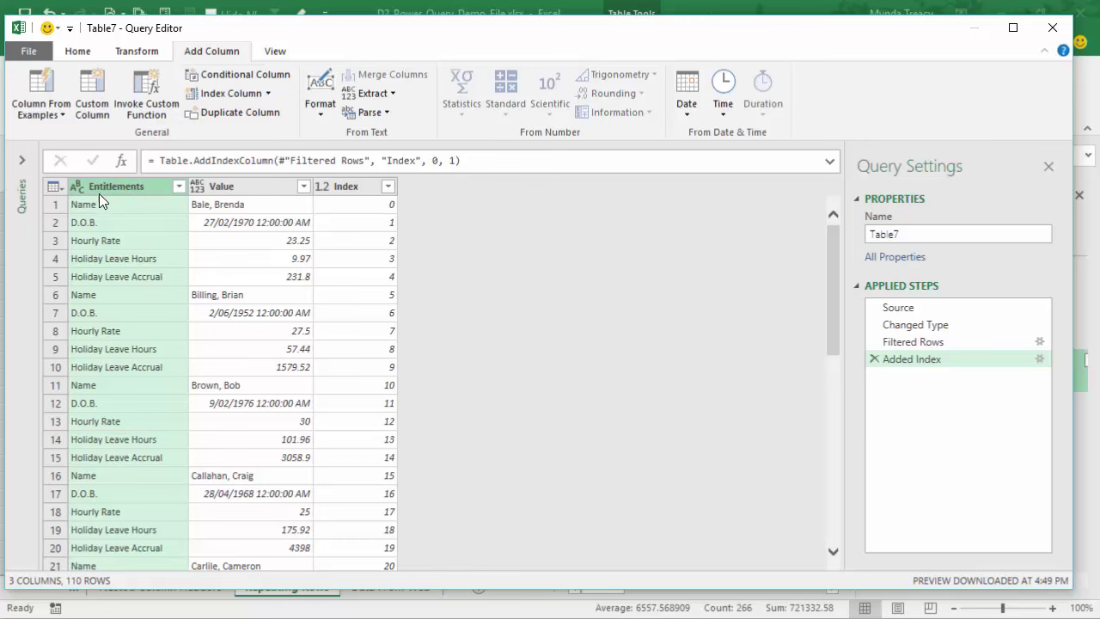
{"action": "left_click", "coordinate": [133, 51]}
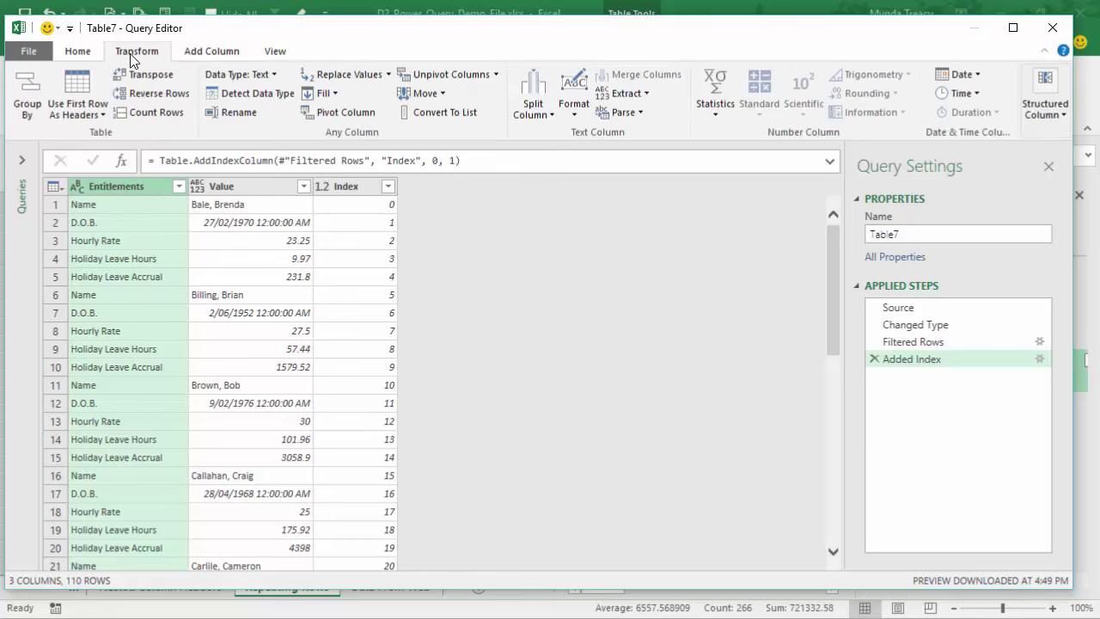
{"action": "left_click", "coordinate": [337, 113]}
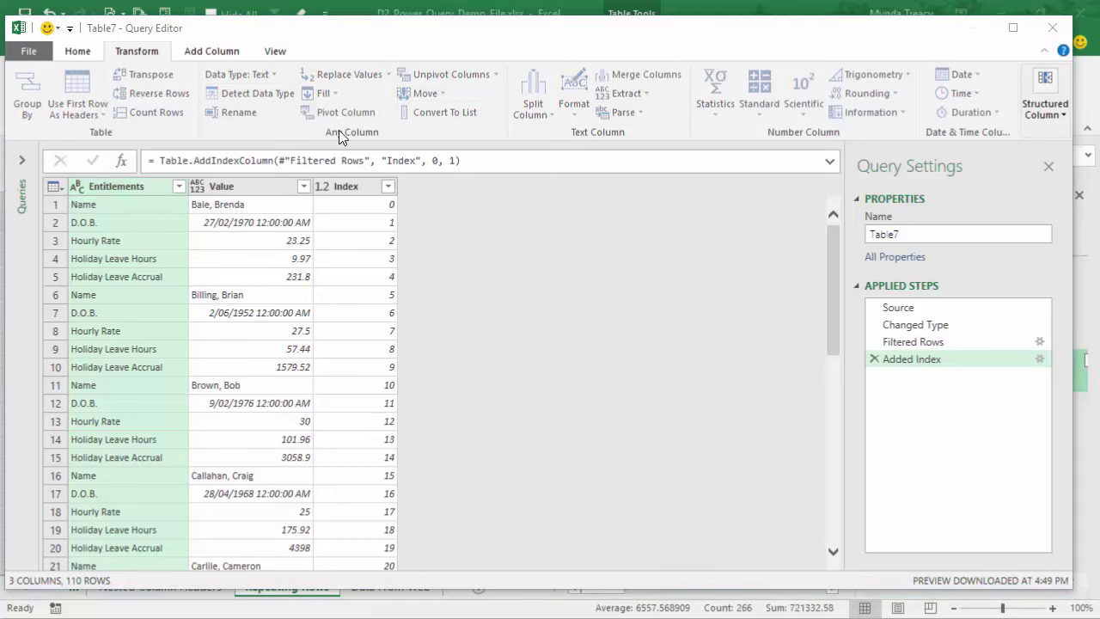
{"action": "left_click", "coordinate": [340, 292]}
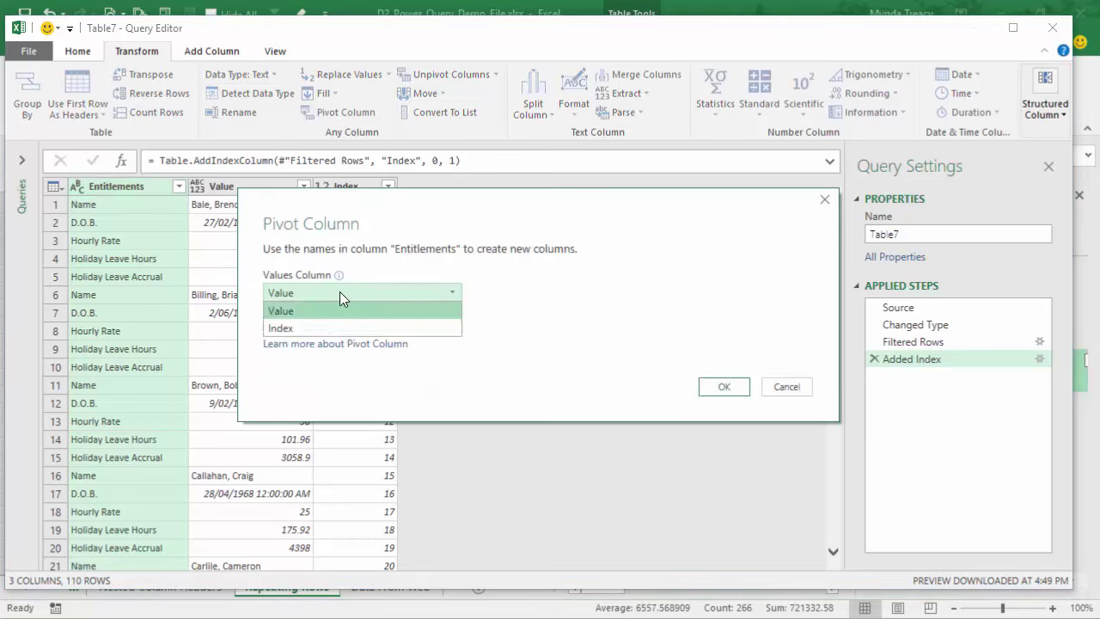
{"action": "left_click", "coordinate": [301, 308]}
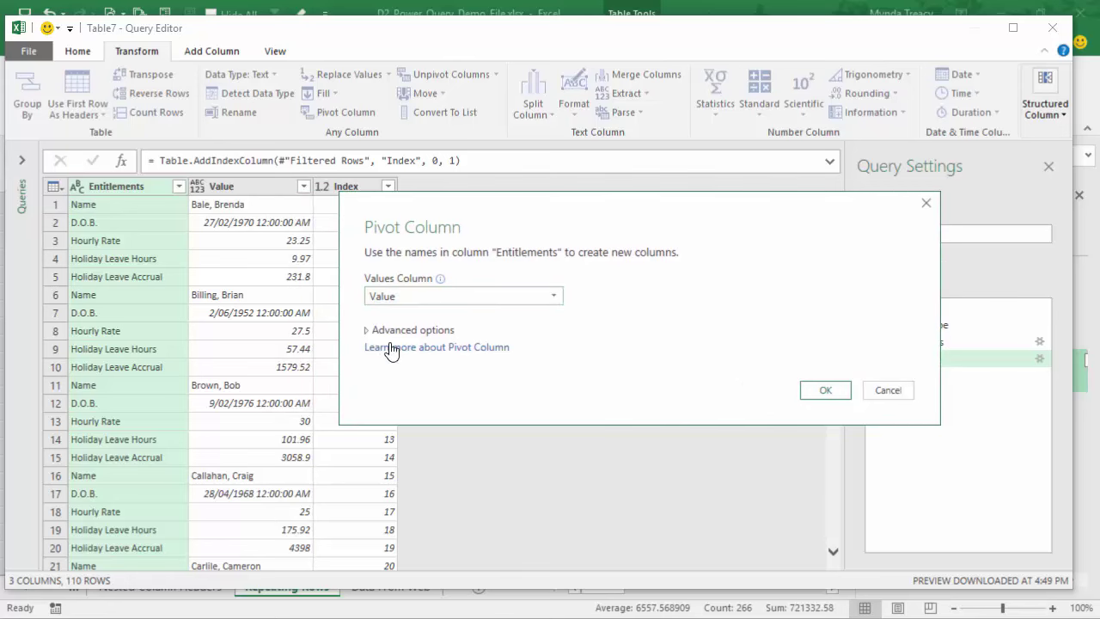
{"action": "left_click", "coordinate": [430, 331]}
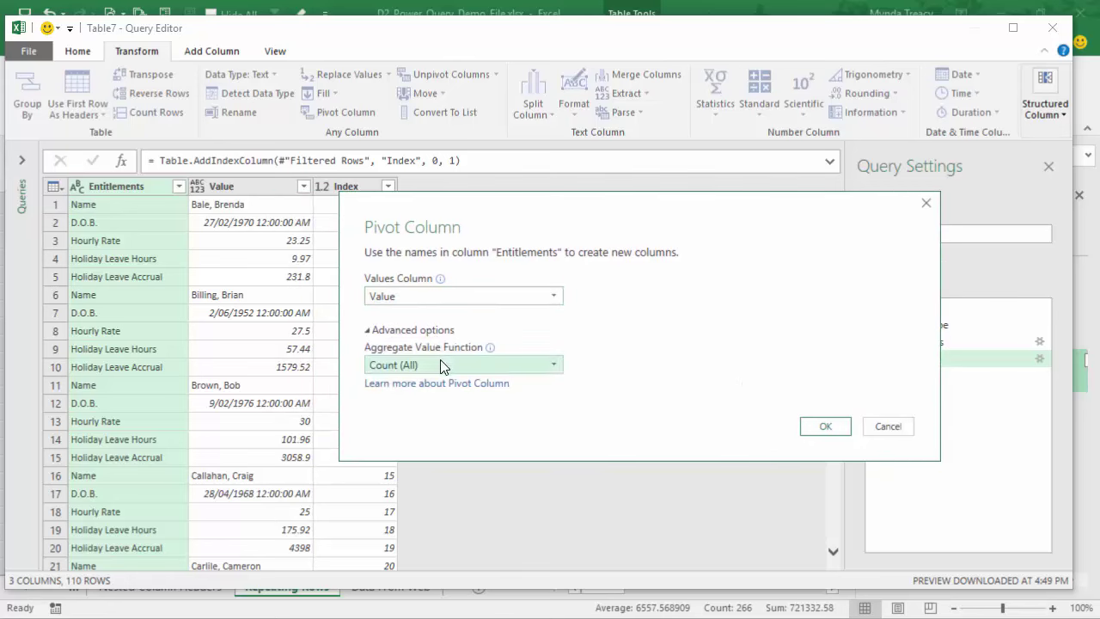
{"action": "left_click", "coordinate": [443, 367]}
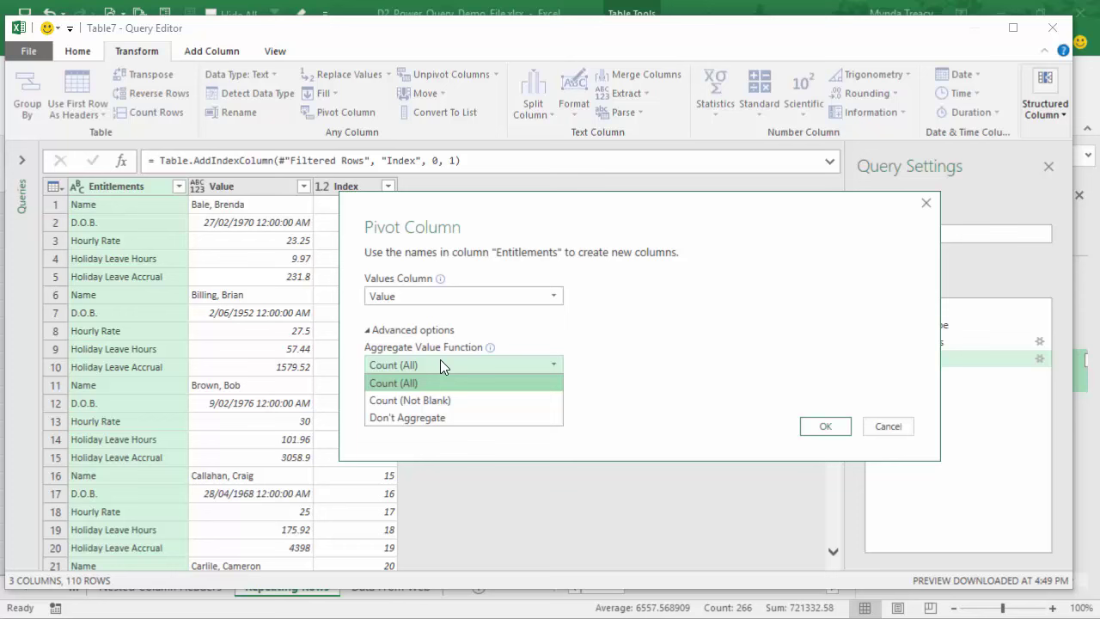
{"action": "left_click", "coordinate": [459, 420]}
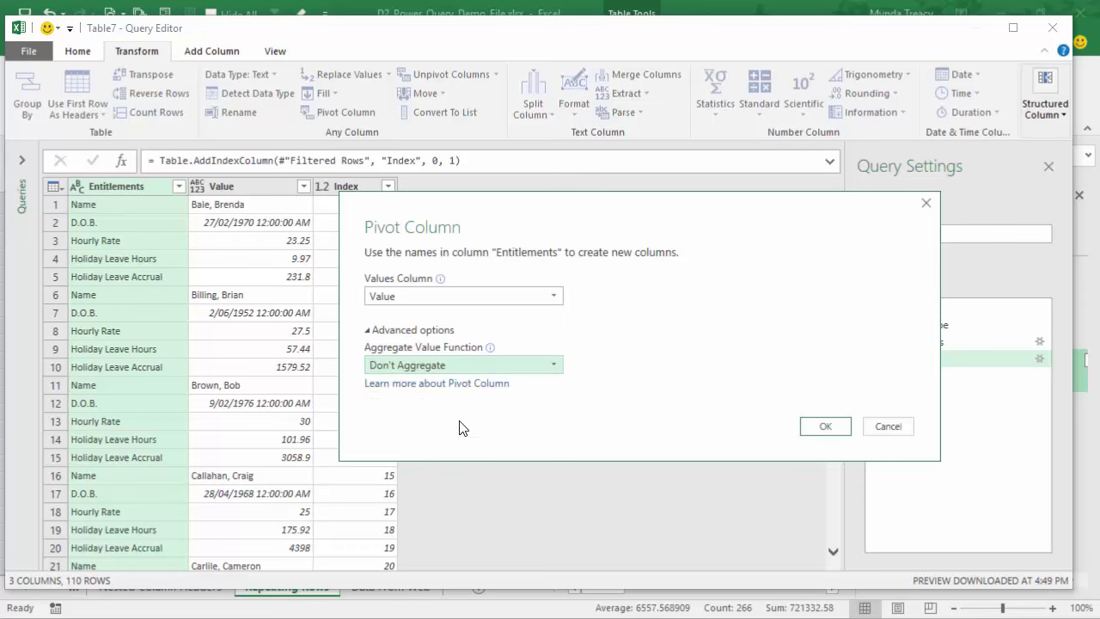
{"action": "left_click", "coordinate": [826, 426]}
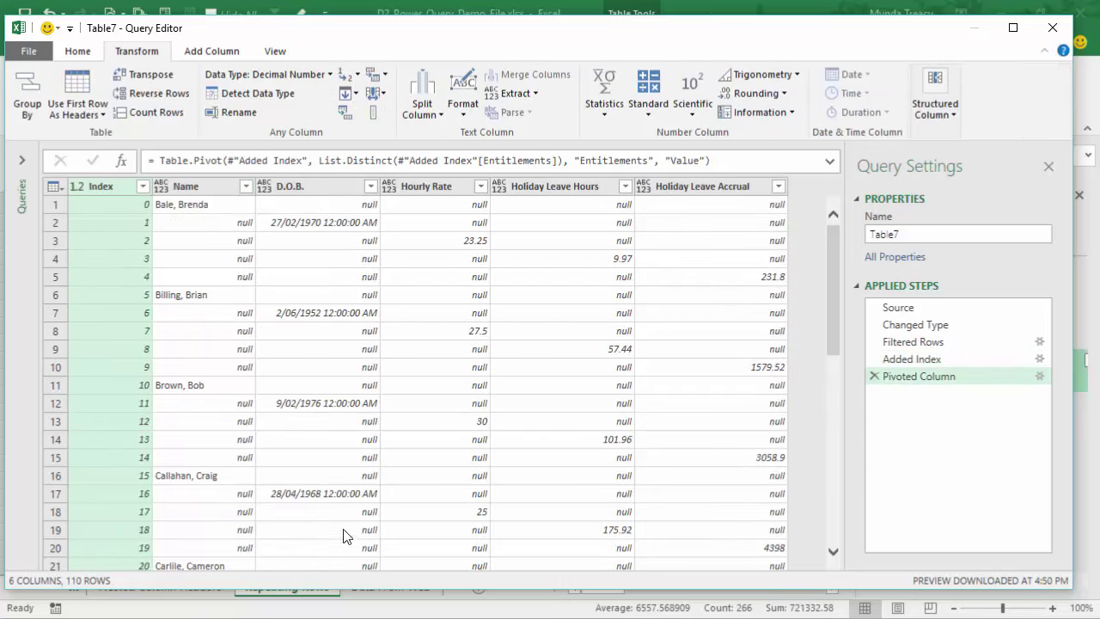
Step: Fill the D.O.B., Hourly Rate, Holiday Leave Hours and Holiday Leave Accrual columns upward over their null cells
{"action": "left_click", "coordinate": [186, 187]}
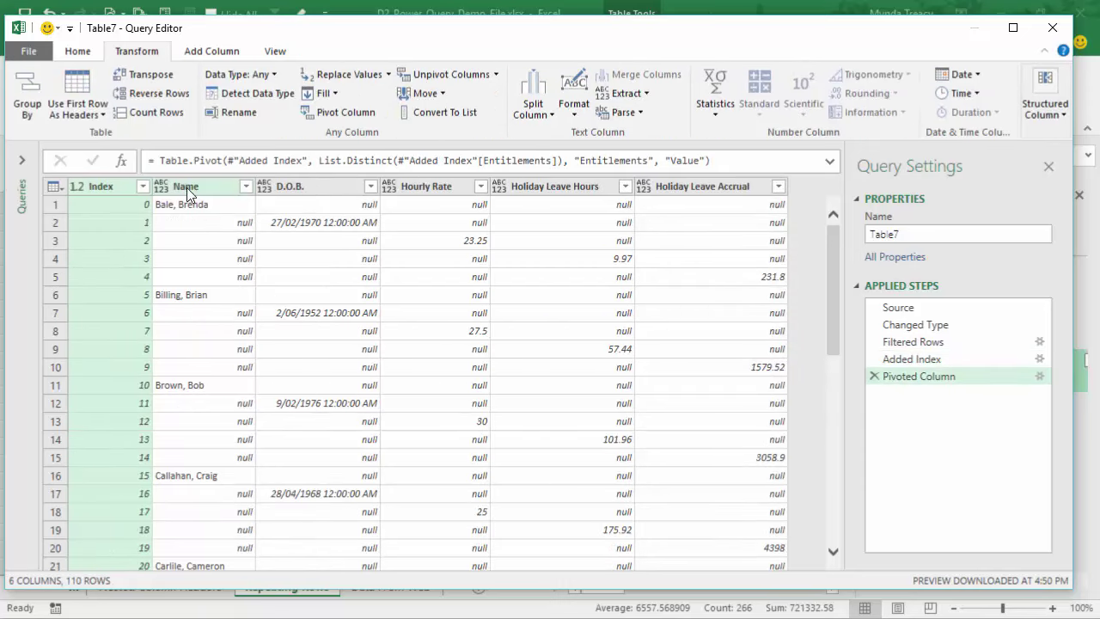
{"action": "left_click", "coordinate": [298, 193]}
{"action": "left_click", "coordinate": [415, 189]}
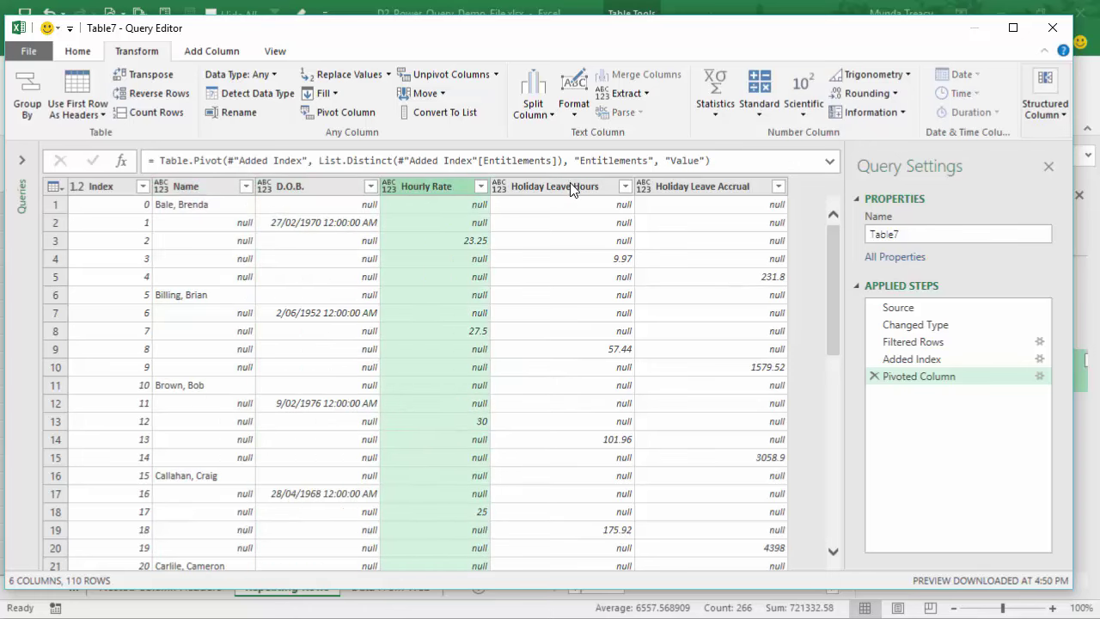
{"action": "left_click", "coordinate": [585, 189]}
{"action": "left_click", "coordinate": [697, 189]}
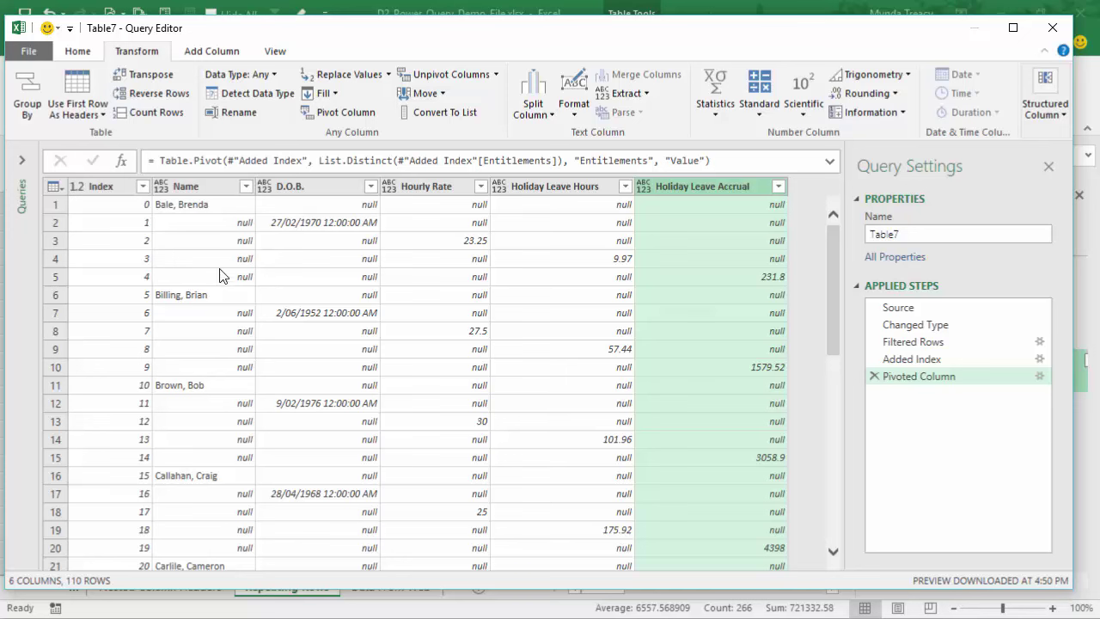
{"action": "left_click", "coordinate": [301, 186]}
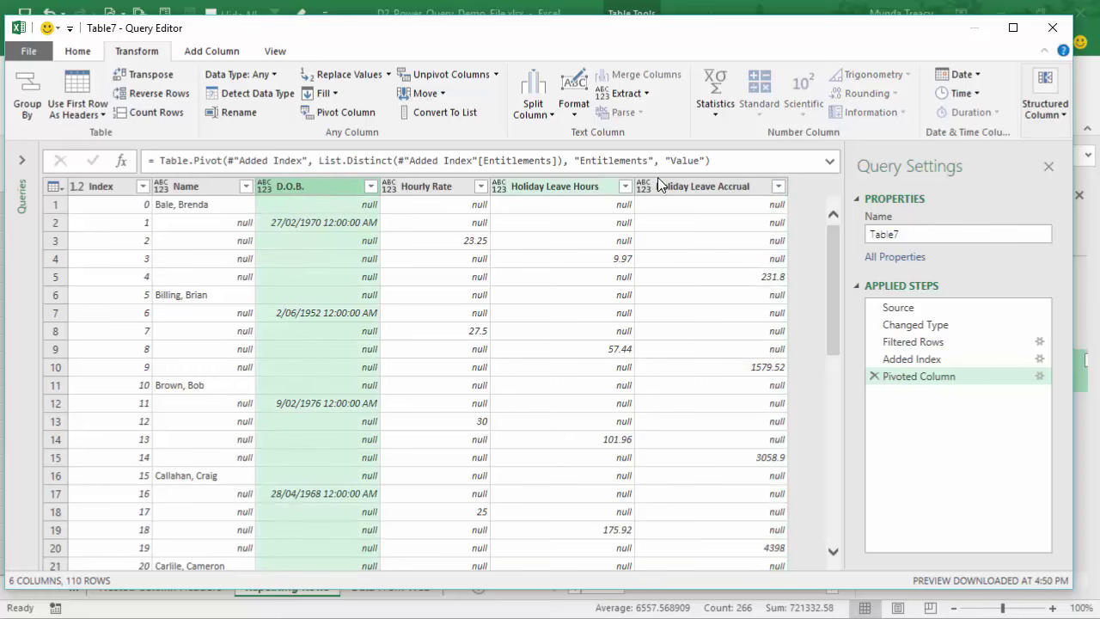
{"action": "left_click", "coordinate": [701, 187], "text": "shift"}
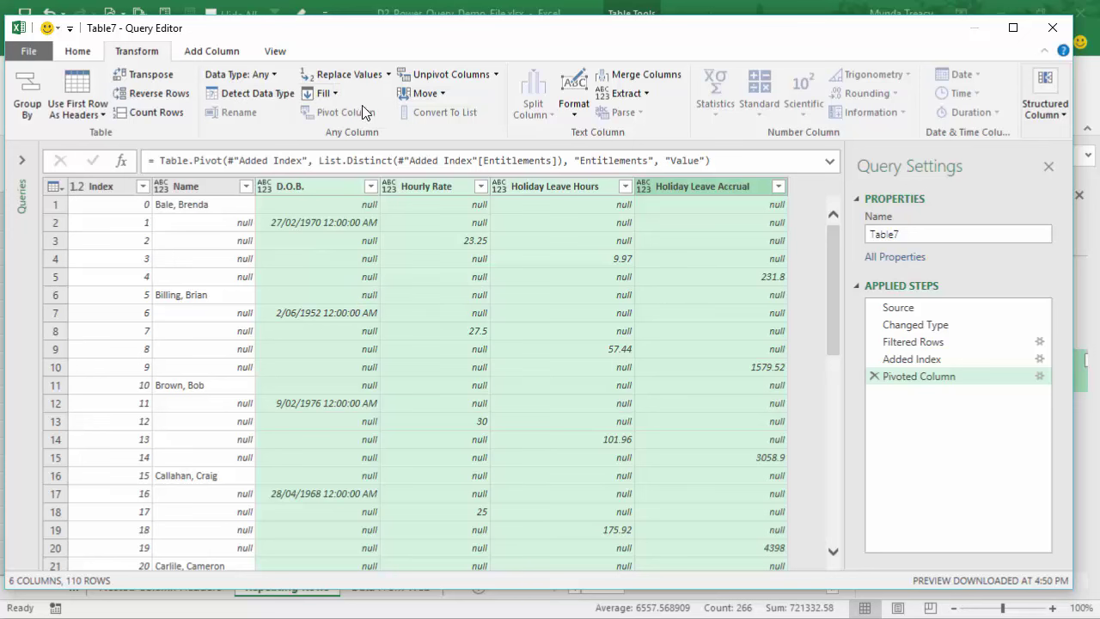
{"action": "left_click", "coordinate": [331, 94]}
{"action": "left_click", "coordinate": [345, 129]}
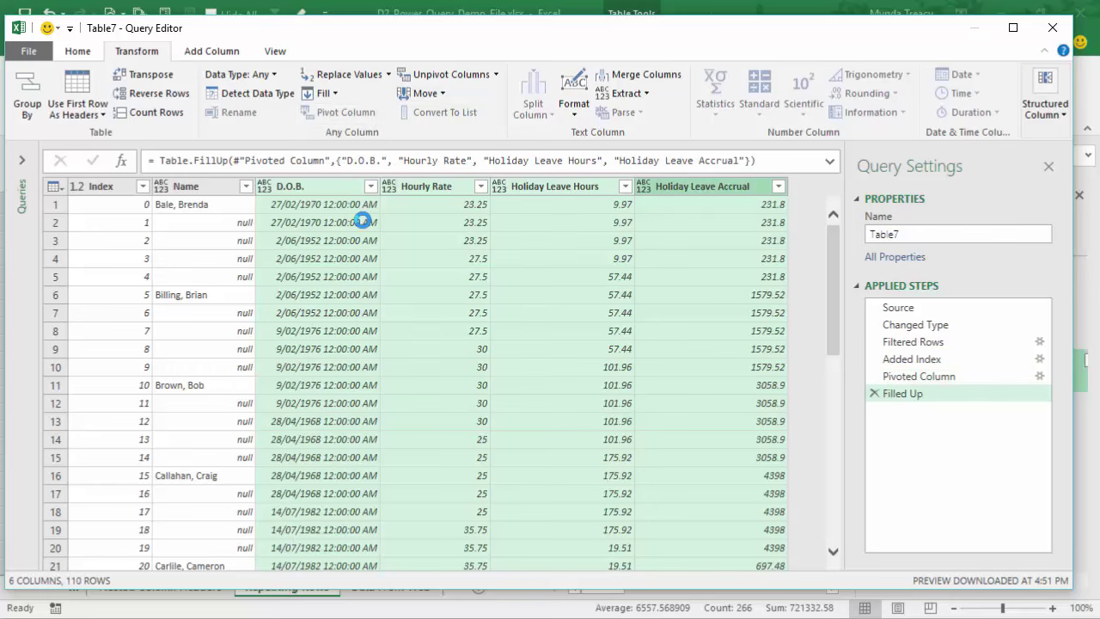
Step: Filter the null rows out of the Name column
{"action": "left_click", "coordinate": [61, 204]}
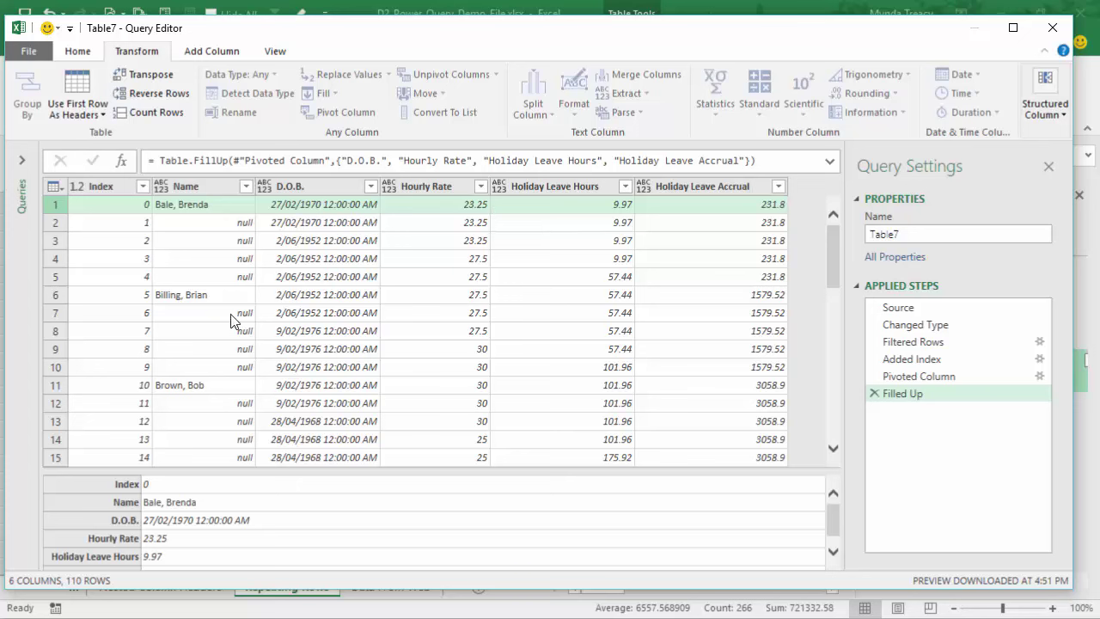
{"action": "left_click", "coordinate": [59, 296]}
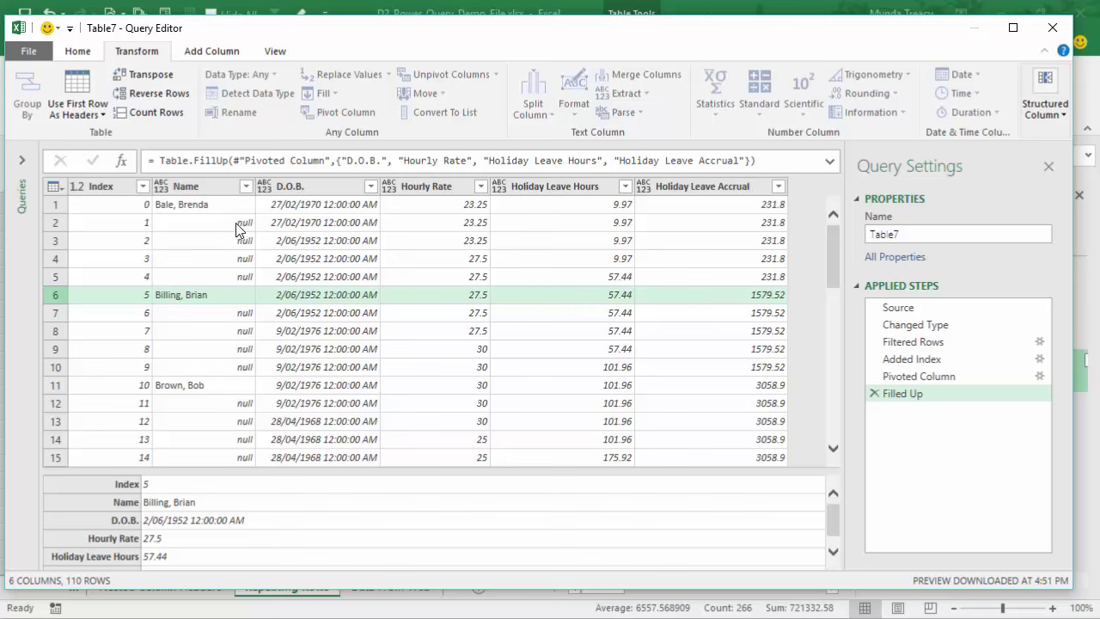
{"action": "left_click", "coordinate": [235, 188]}
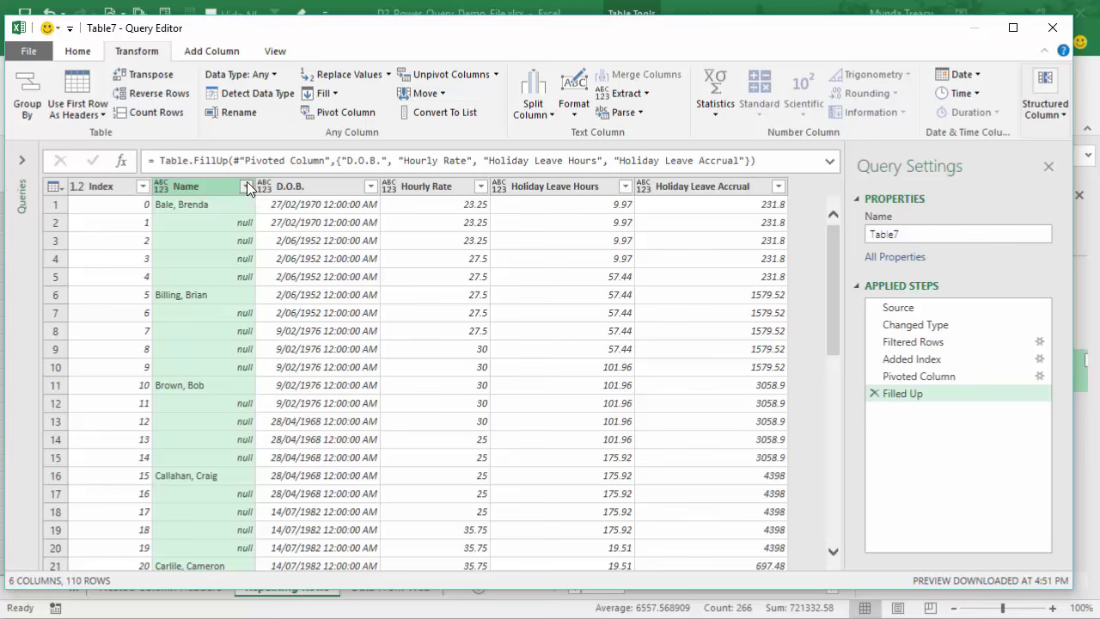
{"action": "left_click", "coordinate": [246, 186]}
{"action": "left_click", "coordinate": [295, 387]}
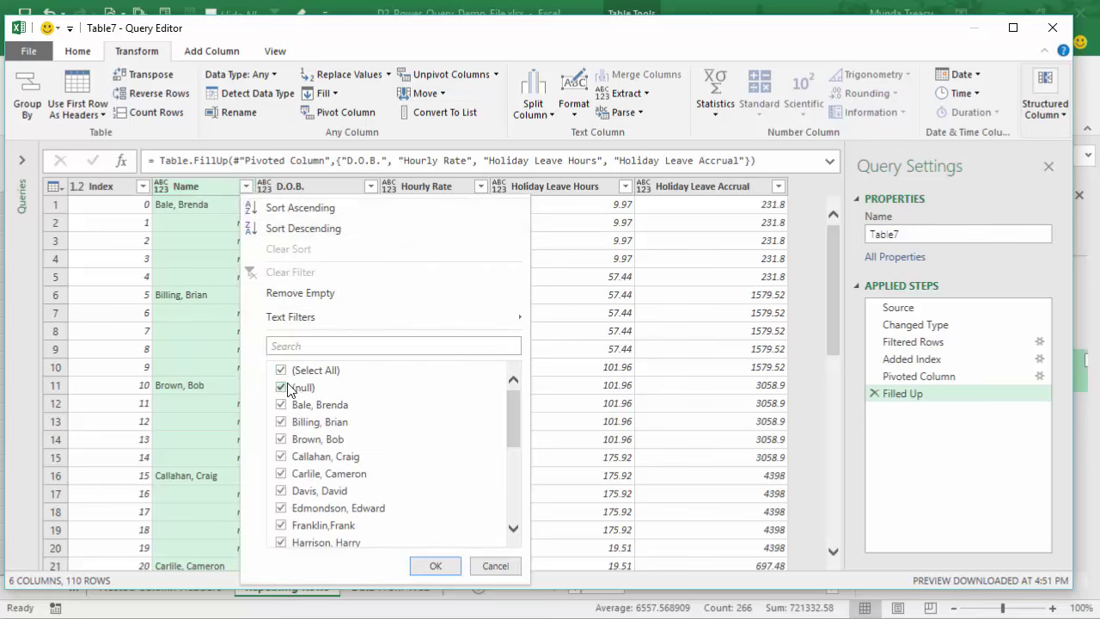
{"action": "left_click", "coordinate": [430, 566]}
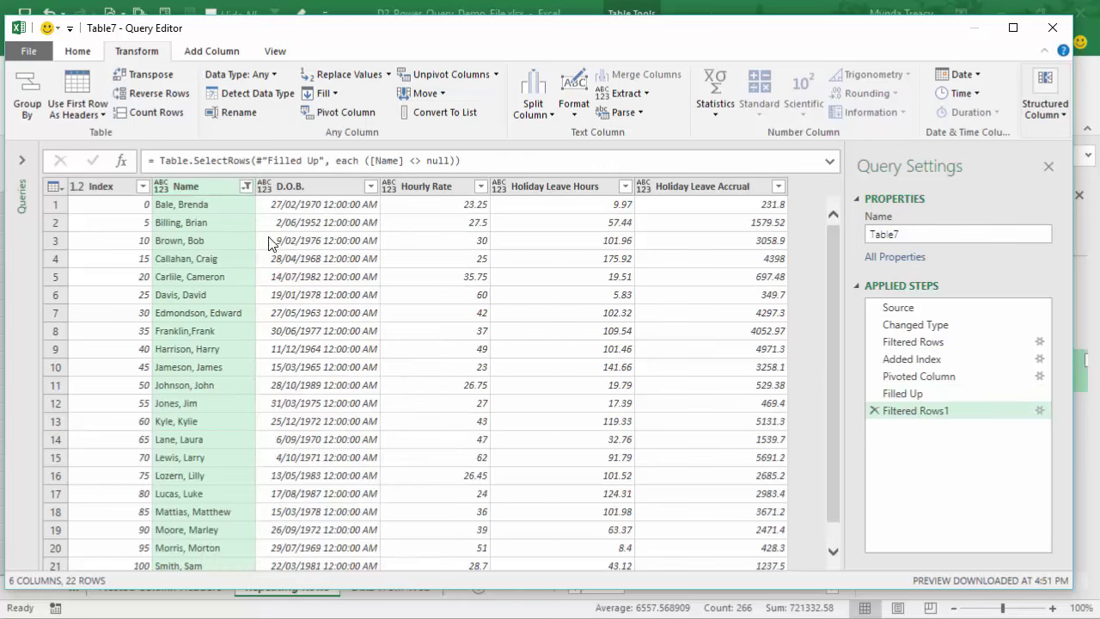
Step: Remove the Index column from the query and look over the remaining rows
{"action": "left_click", "coordinate": [110, 187]}
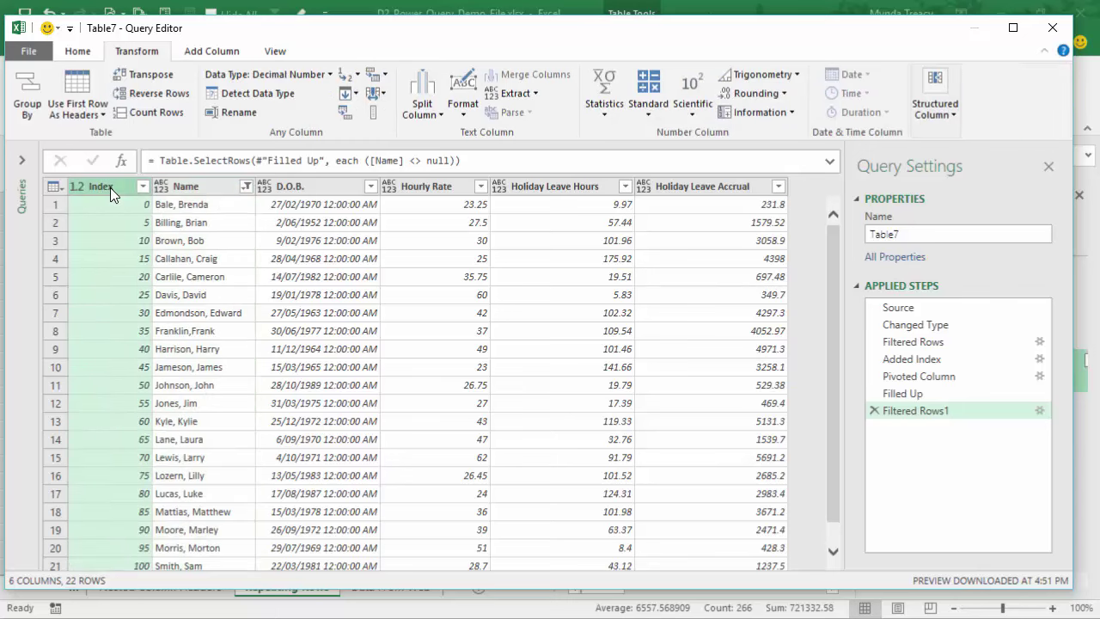
{"action": "key", "text": "Delete"}
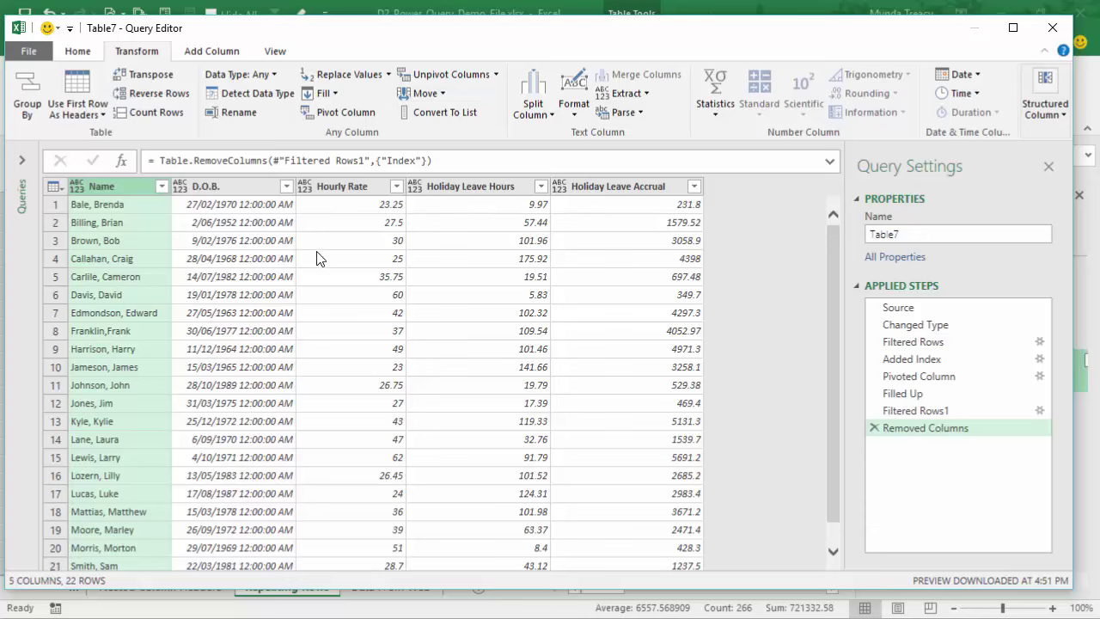
{"action": "scroll", "coordinate": [275, 282], "scroll_direction": "down", "scroll_amount": 2}
{"action": "scroll", "coordinate": [275, 283], "scroll_direction": "up", "scroll_amount": 2}
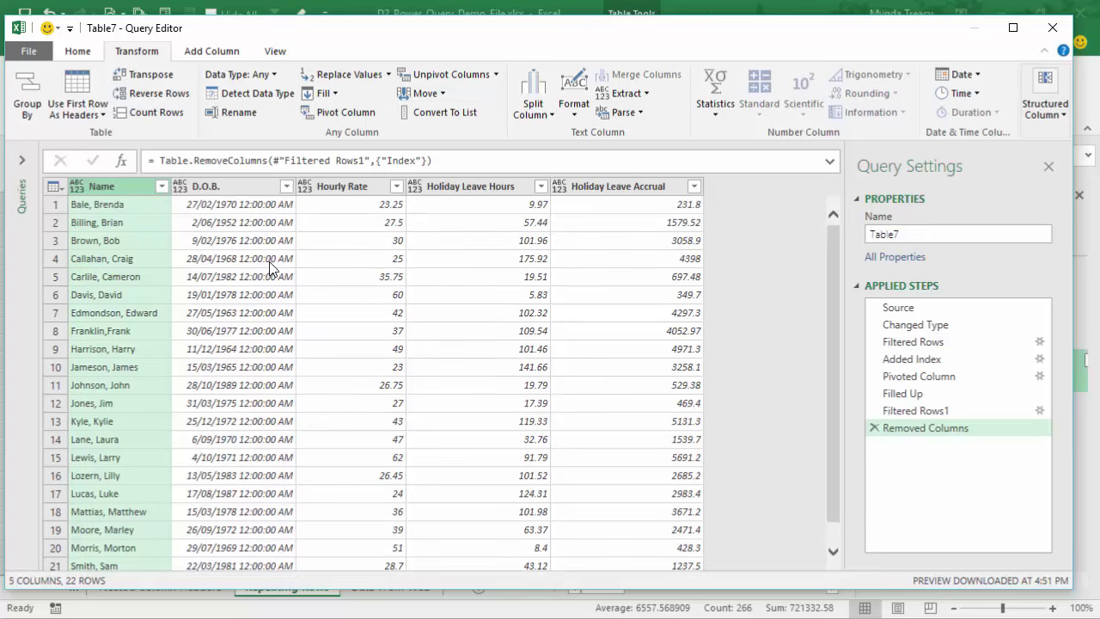
Step: Change the D.O.B. column's data type to Date and compare the result with the preceding Removed Columns step
{"action": "left_click", "coordinate": [235, 185]}
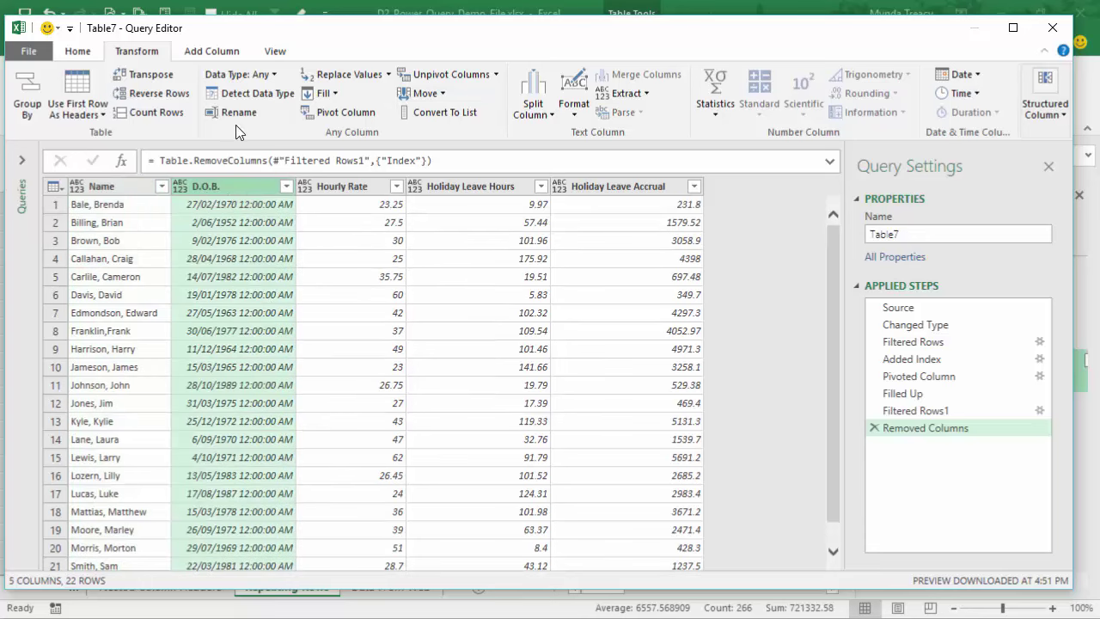
{"action": "left_click", "coordinate": [265, 74]}
{"action": "left_click", "coordinate": [278, 193]}
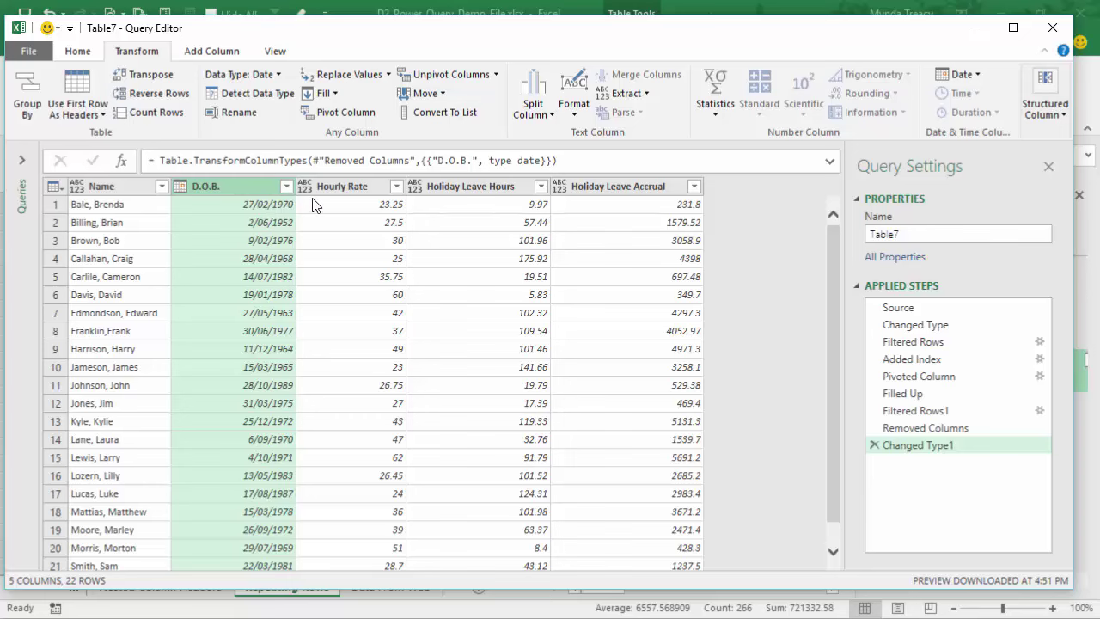
{"action": "left_click", "coordinate": [890, 427]}
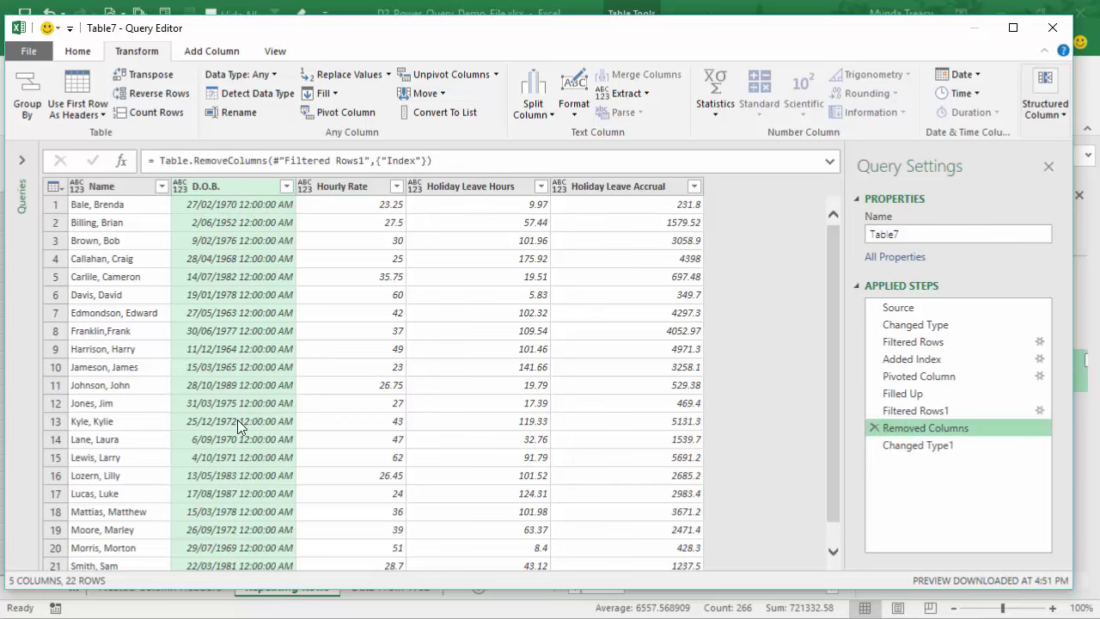
{"action": "scroll", "coordinate": [239, 430], "scroll_direction": "down", "scroll_amount": 1}
{"action": "scroll", "coordinate": [241, 439], "scroll_direction": "up", "scroll_amount": 1}
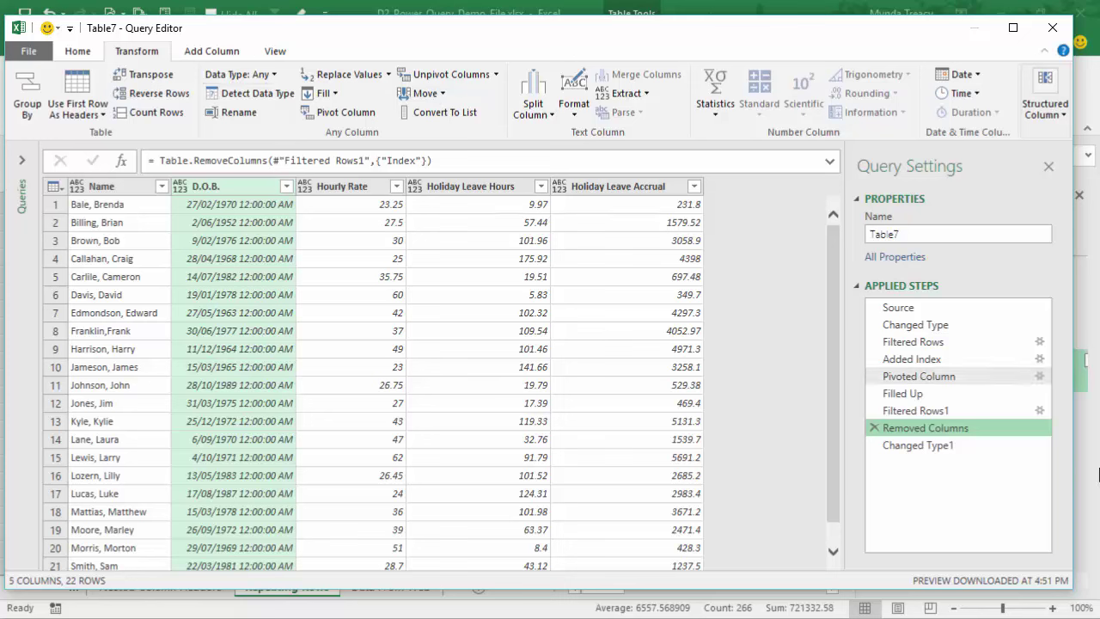
{"action": "left_click", "coordinate": [945, 444]}
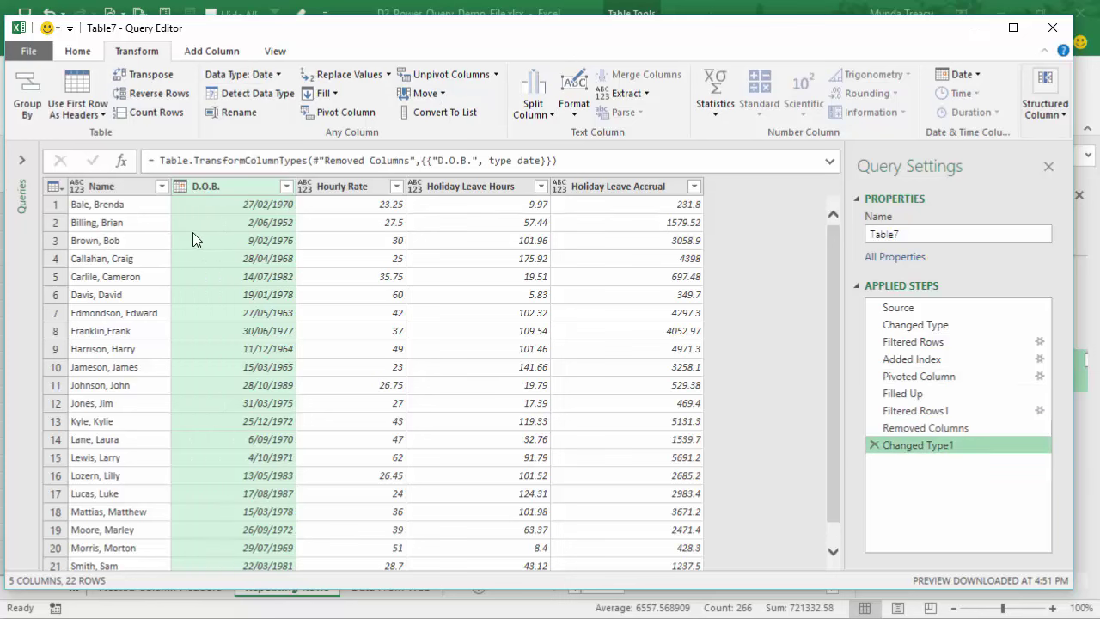
Step: Load the query as a table into the existing Repeating Rows worksheet starting at cell E1
{"action": "left_click", "coordinate": [77, 51]}
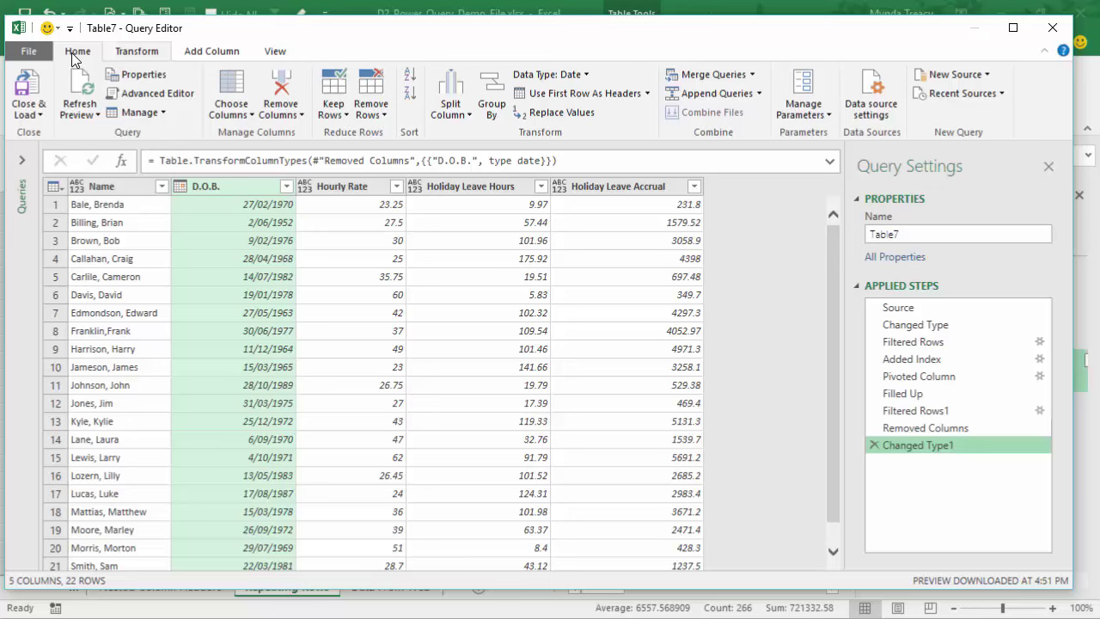
{"action": "left_click", "coordinate": [28, 113]}
{"action": "left_click", "coordinate": [57, 155]}
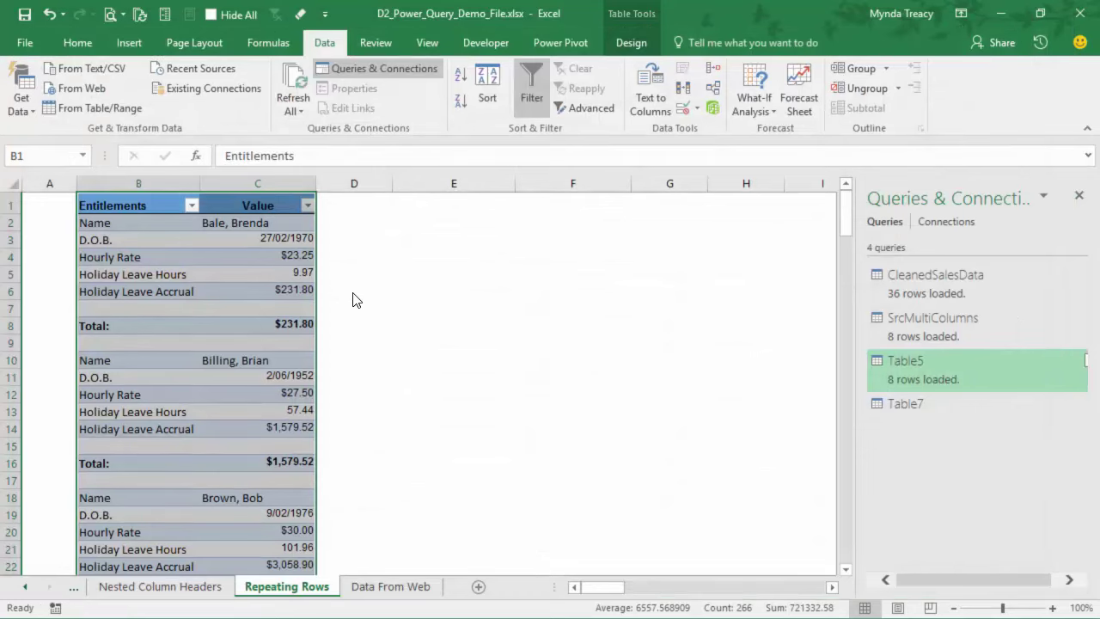
{"action": "left_click", "coordinate": [304, 416]}
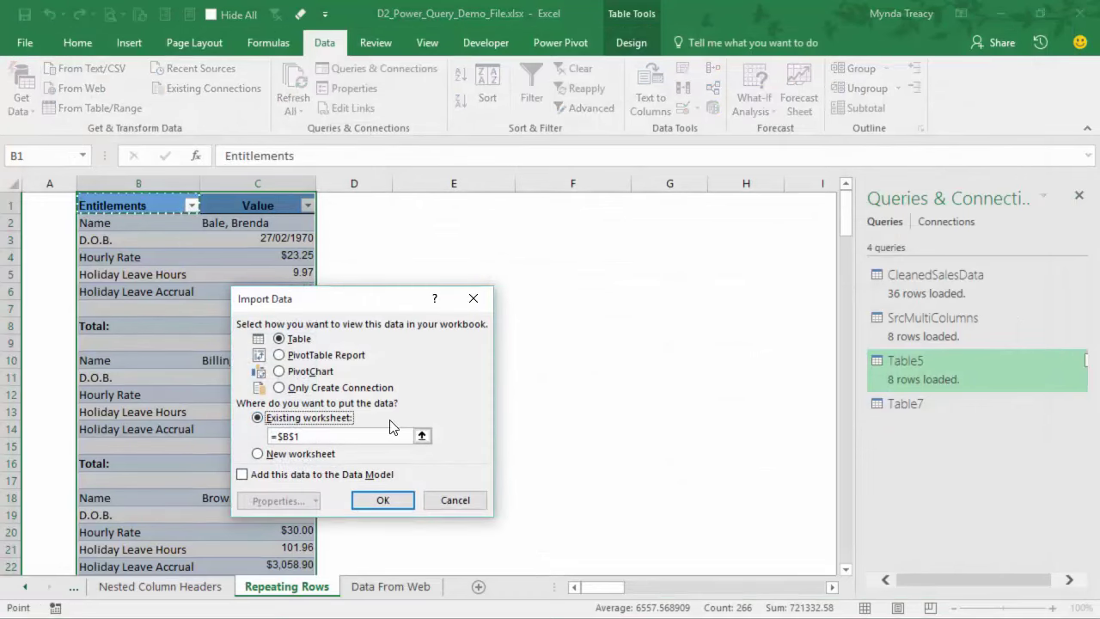
{"action": "left_click", "coordinate": [421, 436]}
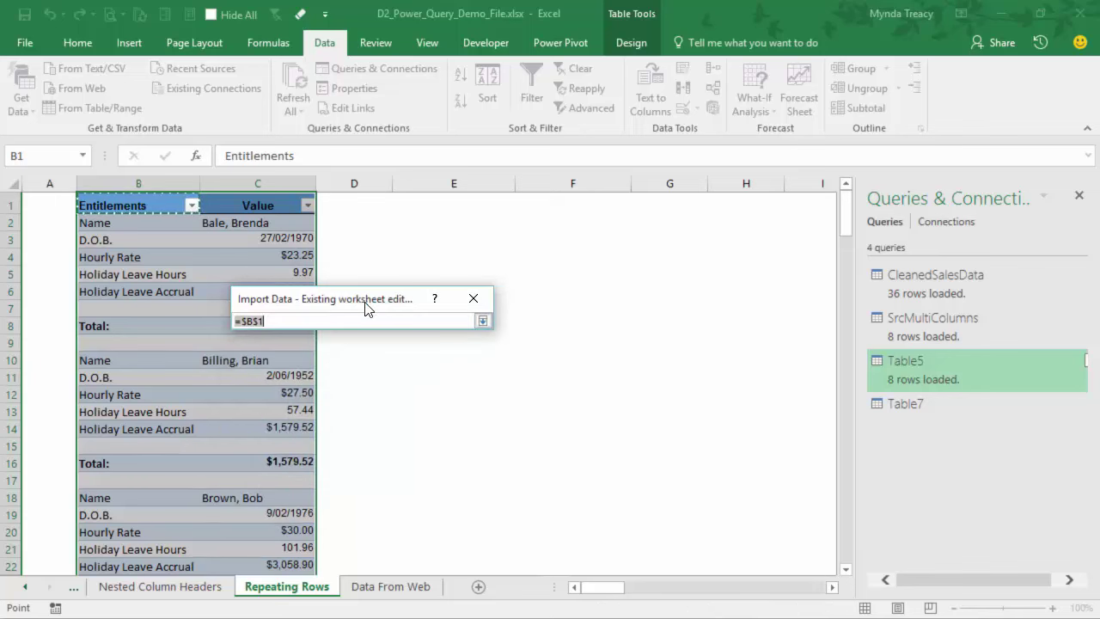
{"action": "left_click", "coordinate": [422, 203]}
{"action": "left_click", "coordinate": [482, 321]}
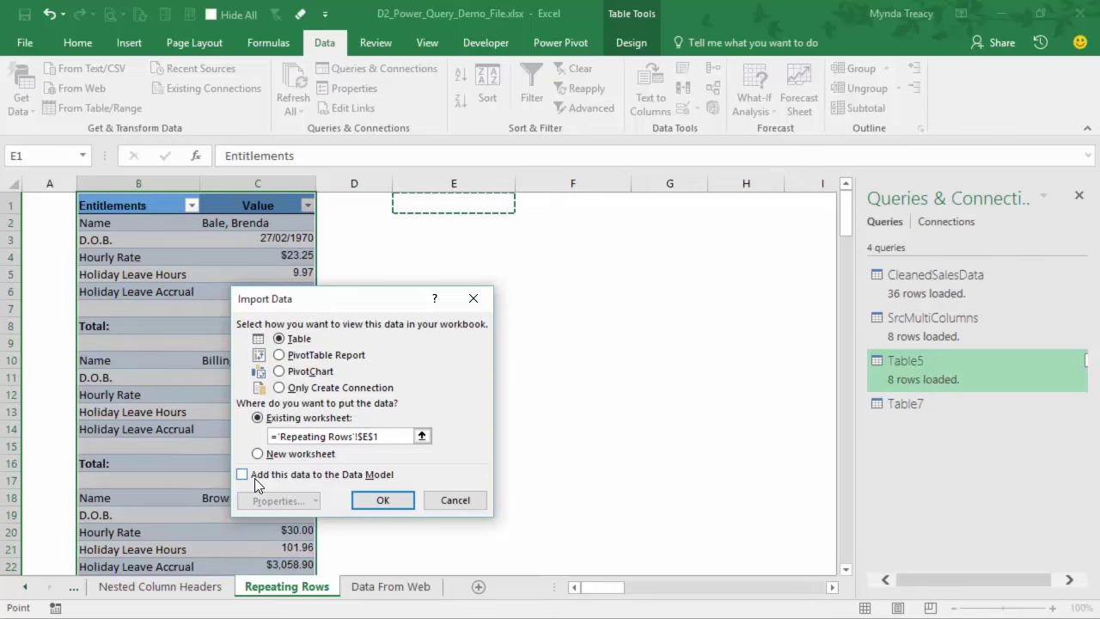
{"action": "left_click", "coordinate": [382, 499]}
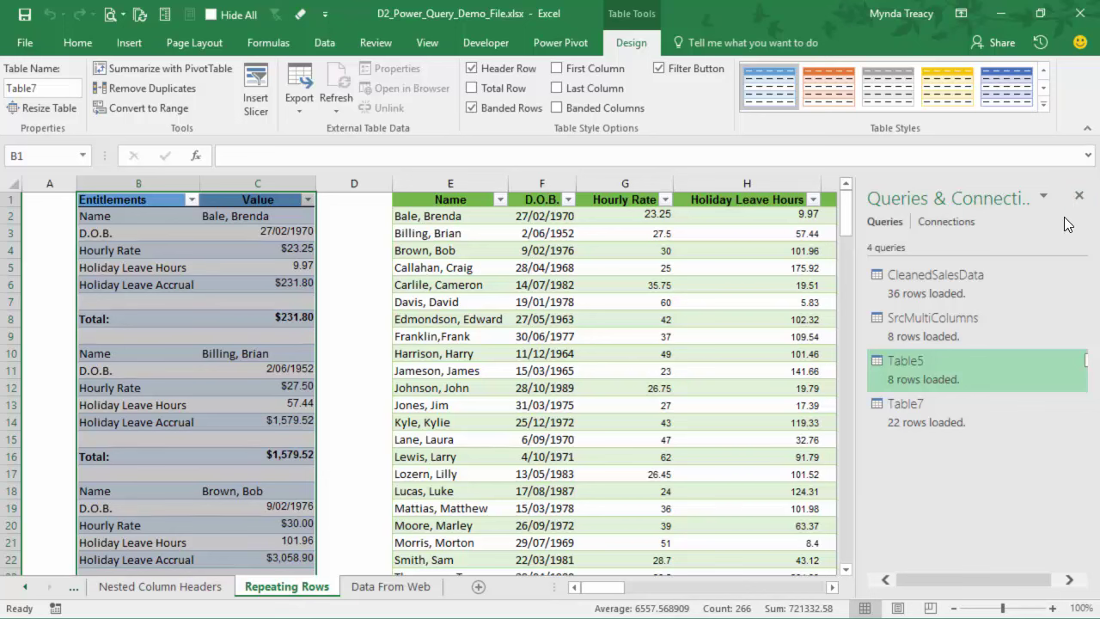
Step: Narrow the blank columns D and A beside the source table
{"action": "left_click_drag", "start_coordinate": [389, 181], "coordinate": [344, 180]}
{"action": "left_click_drag", "start_coordinate": [77, 181], "coordinate": [36, 180]}
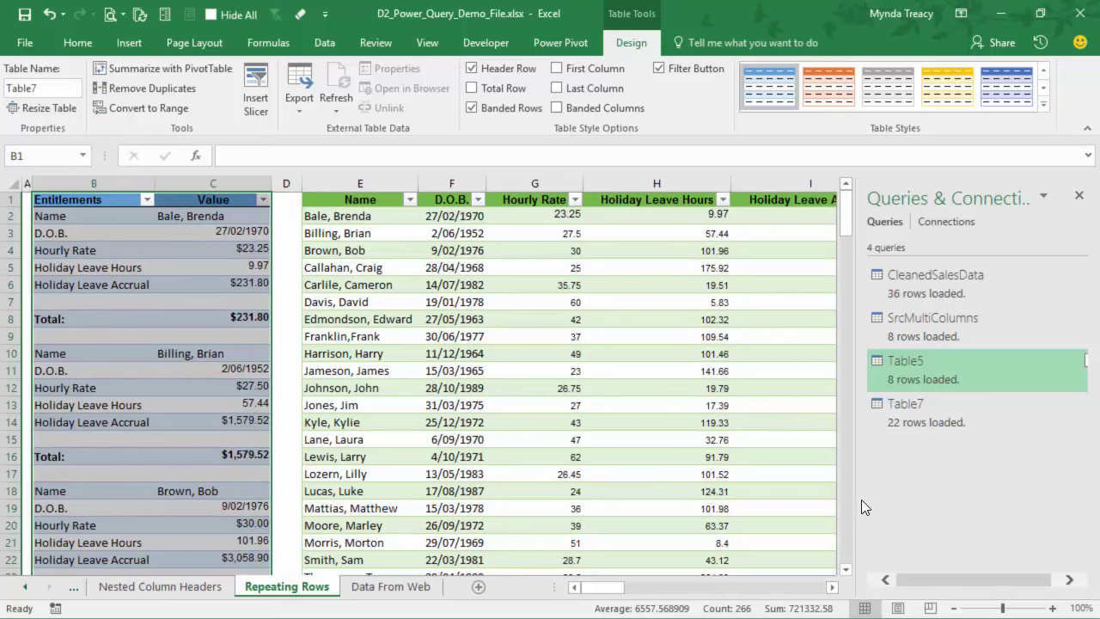
Step: Narrow the Queries & Connections pane to reveal the whole loaded employee table and compare it with the repeating source rows
{"action": "left_click_drag", "start_coordinate": [856, 505], "coordinate": [967, 495]}
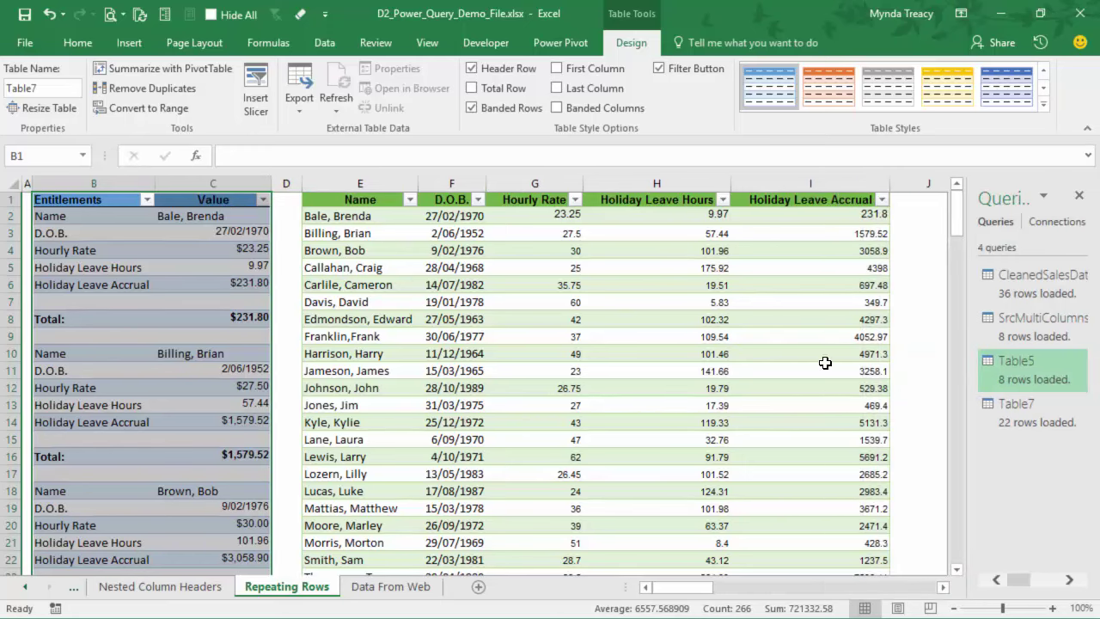
{"action": "scroll", "coordinate": [817, 340], "scroll_direction": "down", "scroll_amount": 2}
{"action": "scroll", "coordinate": [243, 326], "scroll_direction": "up", "scroll_amount": 2}
{"action": "left_click", "coordinate": [147, 248]}
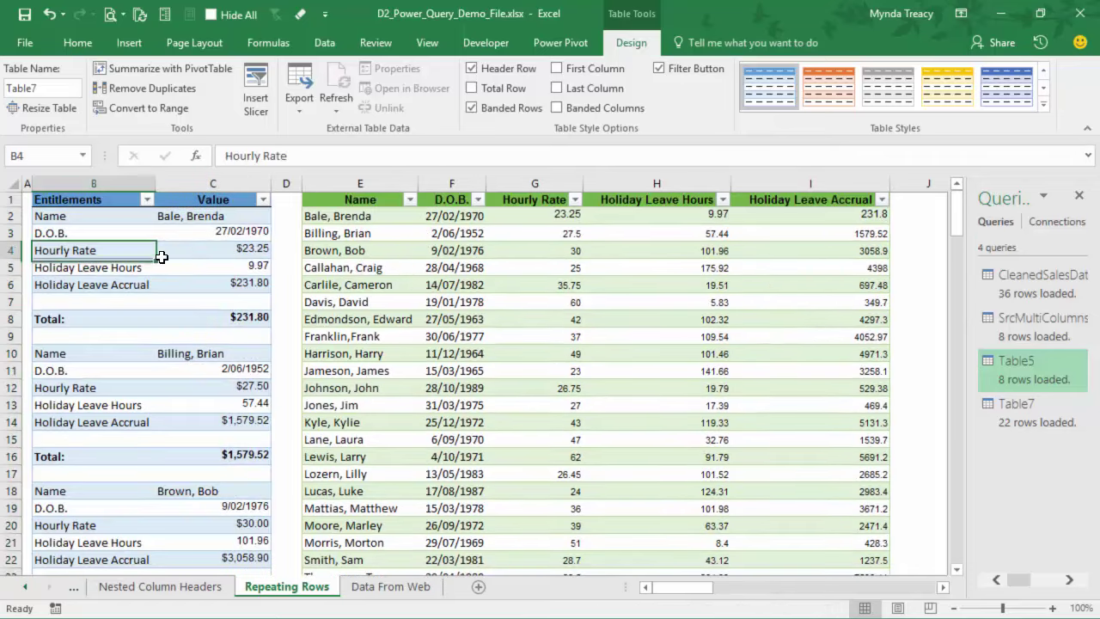
{"action": "scroll", "coordinate": [194, 373], "scroll_direction": "down", "scroll_amount": 15}
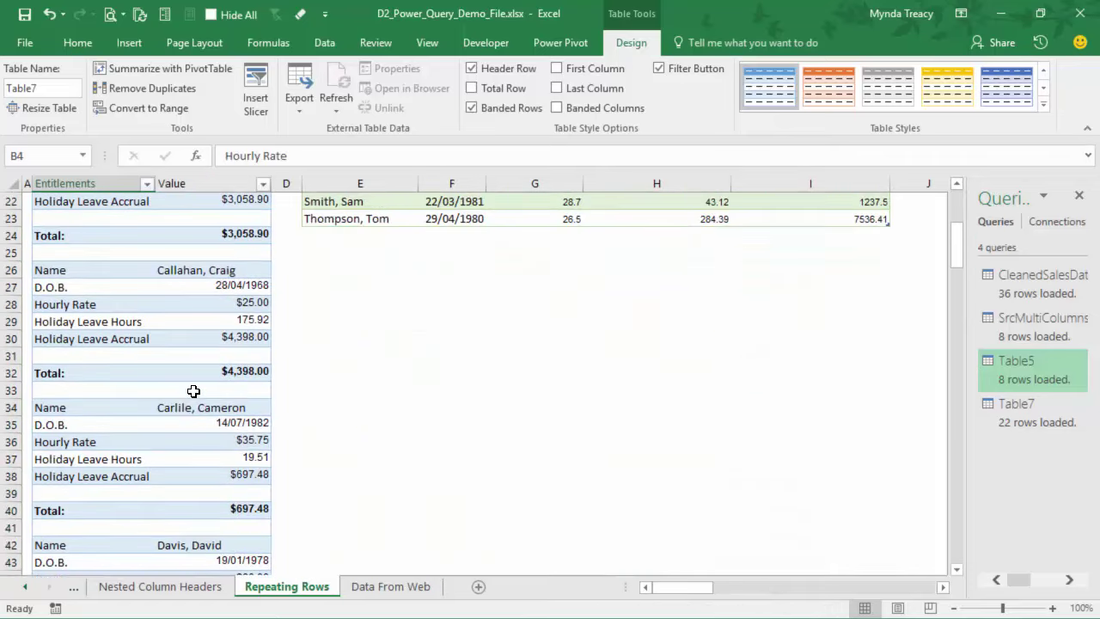
{"action": "scroll", "coordinate": [221, 476], "scroll_direction": "down", "scroll_amount": 2}
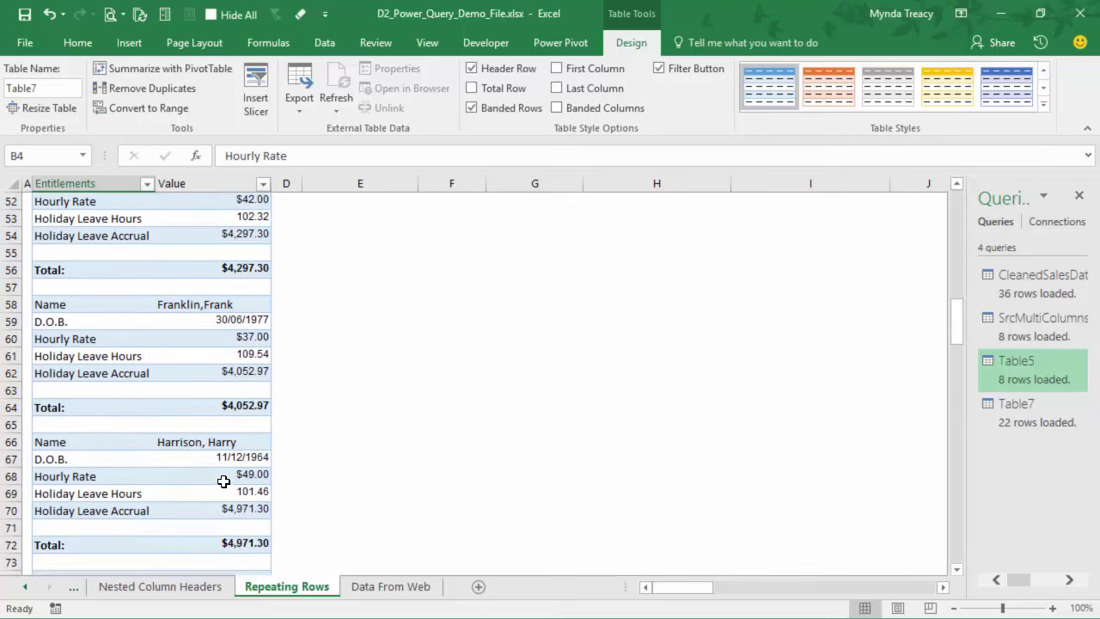
{"action": "scroll", "coordinate": [226, 474], "scroll_direction": "up", "scroll_amount": 17}
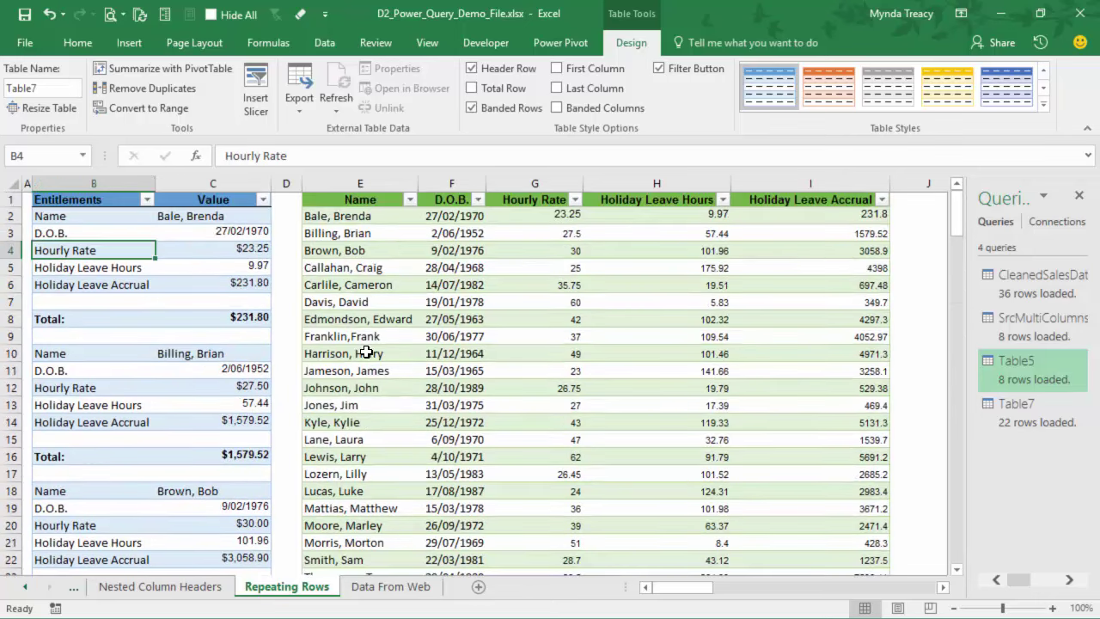
Step: Refresh the loaded employee table and select the range E1:I22
{"action": "right_click", "coordinate": [383, 336]}
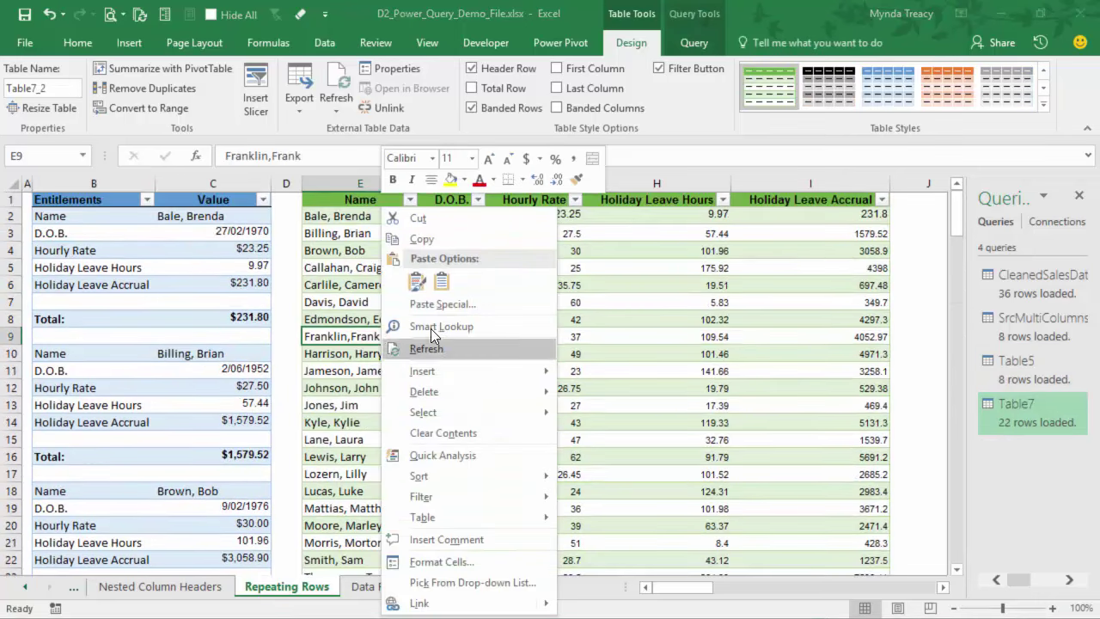
{"action": "left_click", "coordinate": [434, 346]}
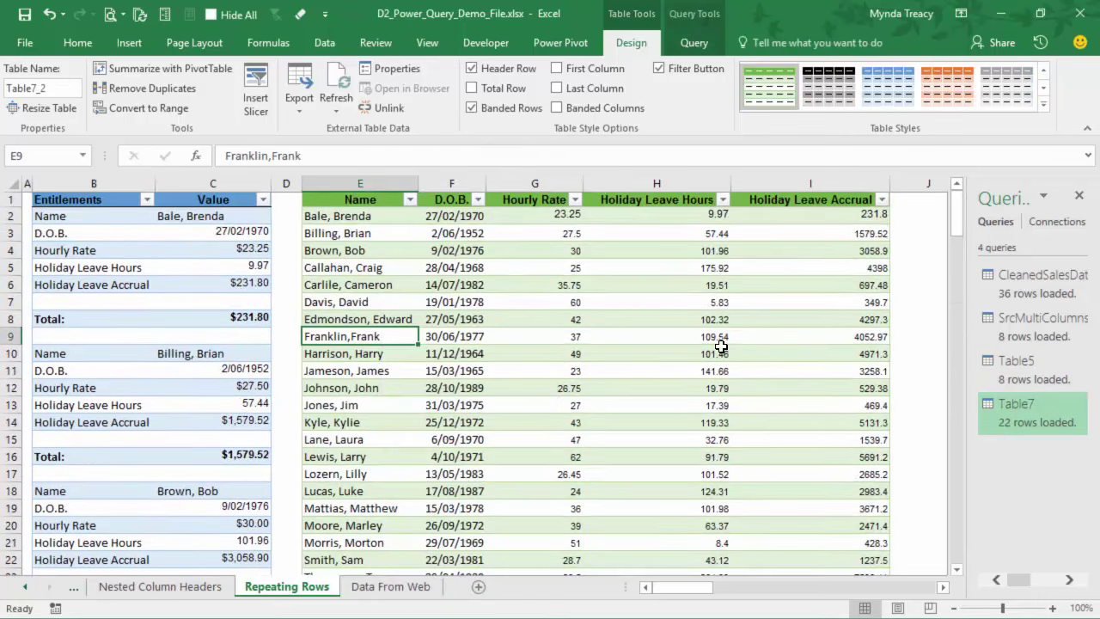
{"action": "left_click_drag", "start_coordinate": [393, 205], "coordinate": [850, 549]}
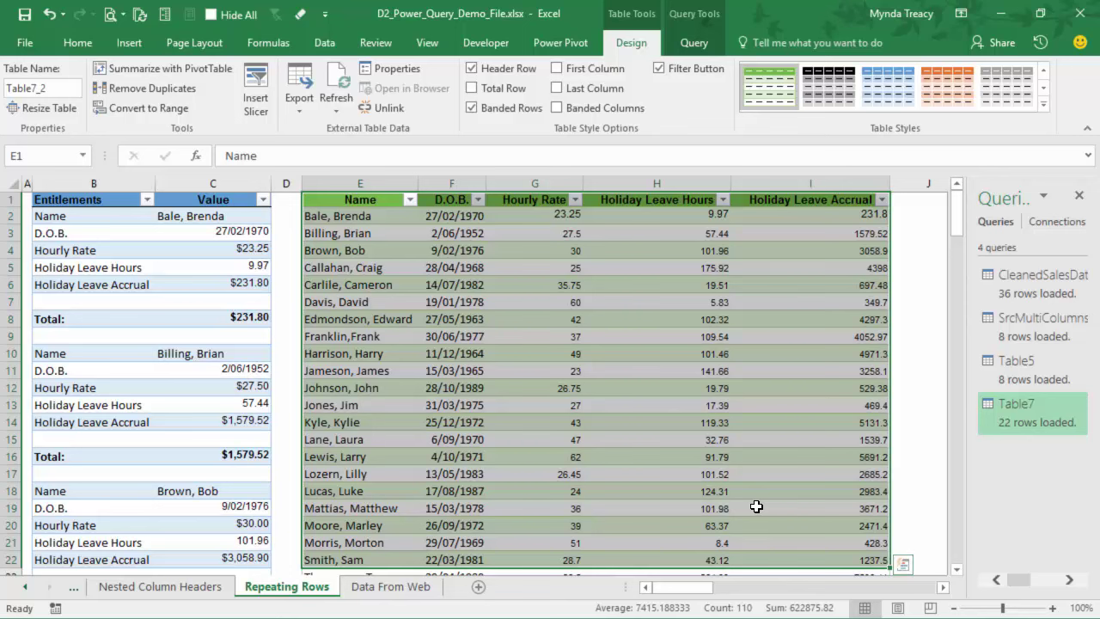
Step: Review the restructured tables on the Straightforward Unpivot, Multi-column Data Types and Nested Column Headers worksheets
{"action": "left_click", "coordinate": [26, 587]}
{"action": "left_click", "coordinate": [26, 587]}
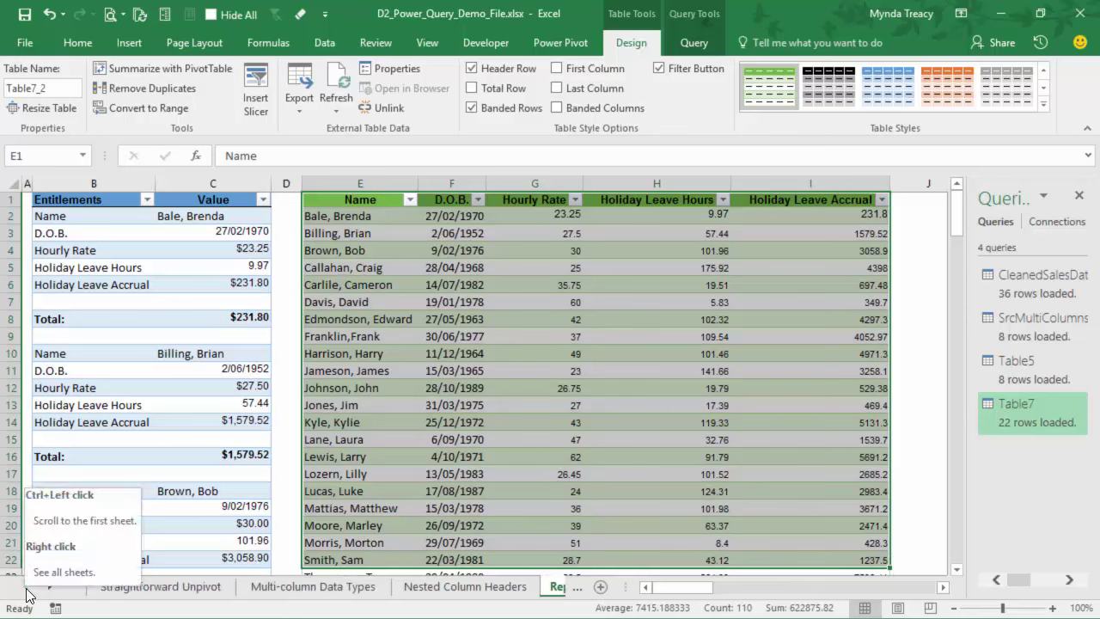
{"action": "left_click", "coordinate": [102, 587]}
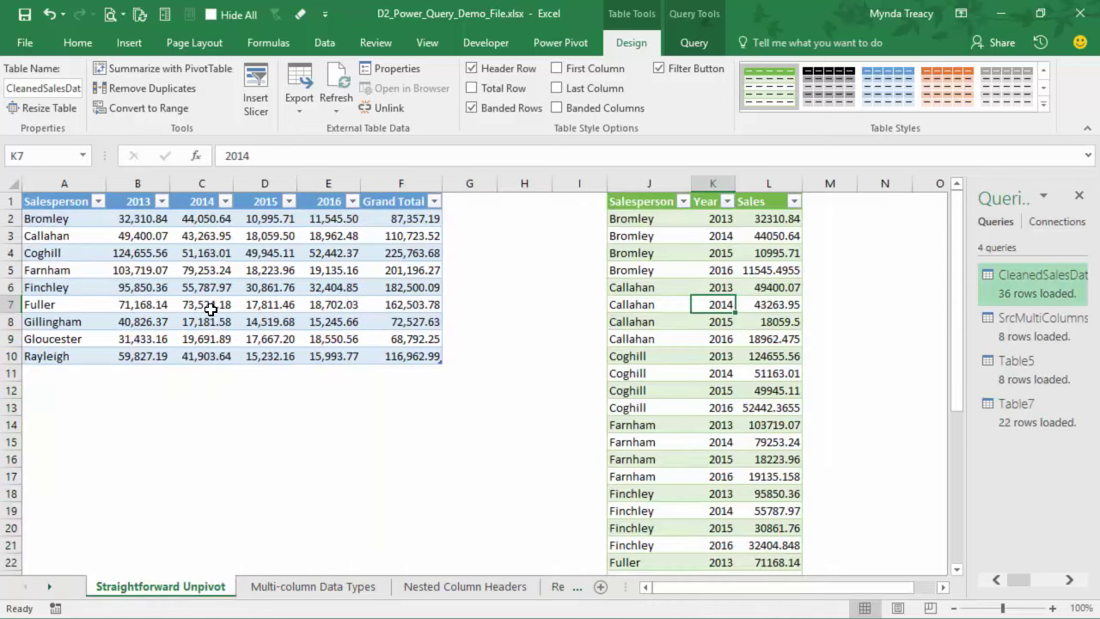
{"action": "left_click", "coordinate": [271, 589]}
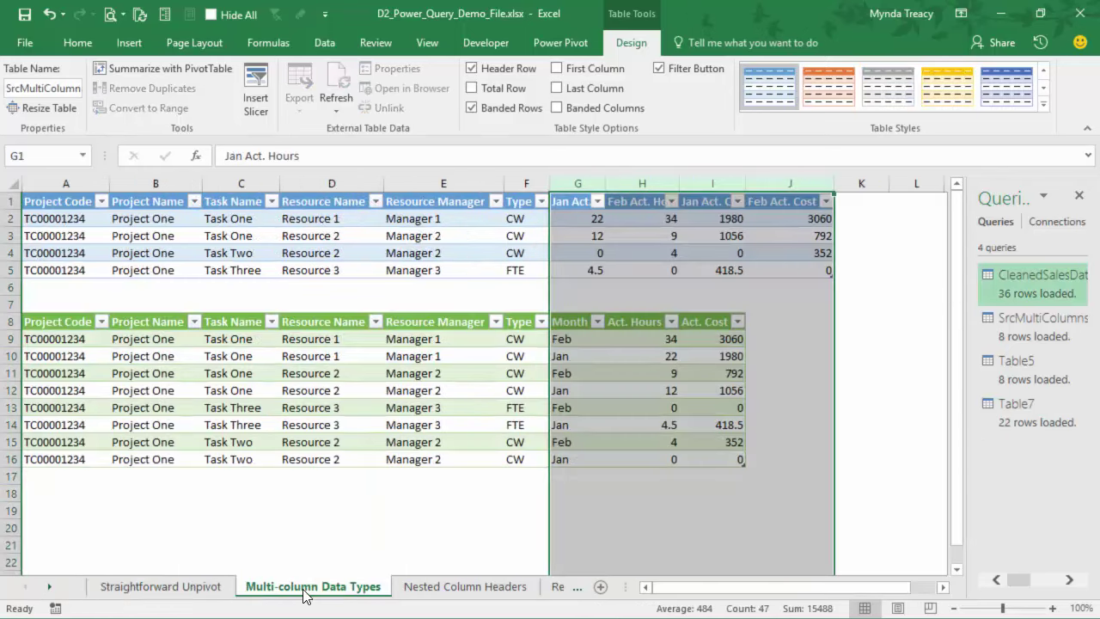
{"action": "left_click", "coordinate": [434, 591]}
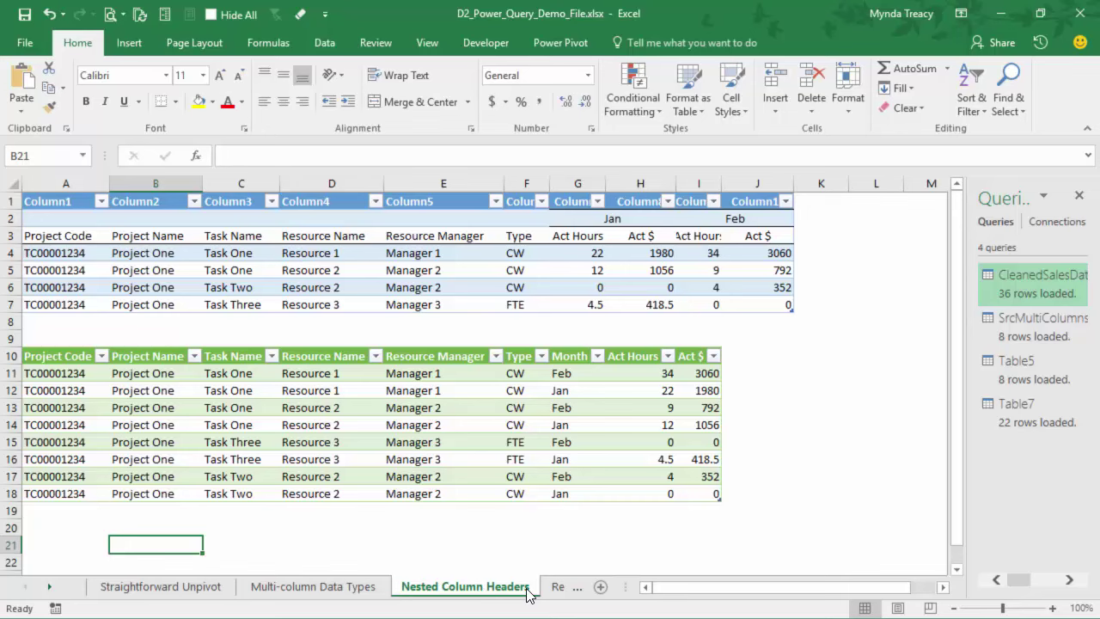
Step: In the companion instructions workbook, collapse the ribbon and read through the steps on the Straightforward Unpivot sheet
{"action": "left_click", "coordinate": [197, 592]}
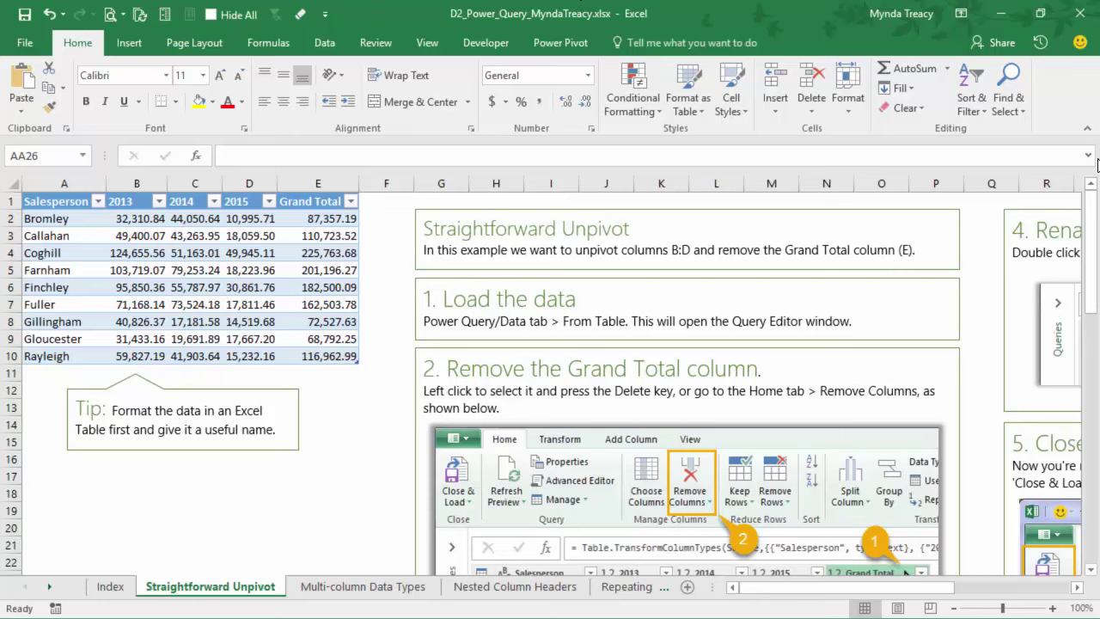
{"action": "left_click", "coordinate": [1087, 128]}
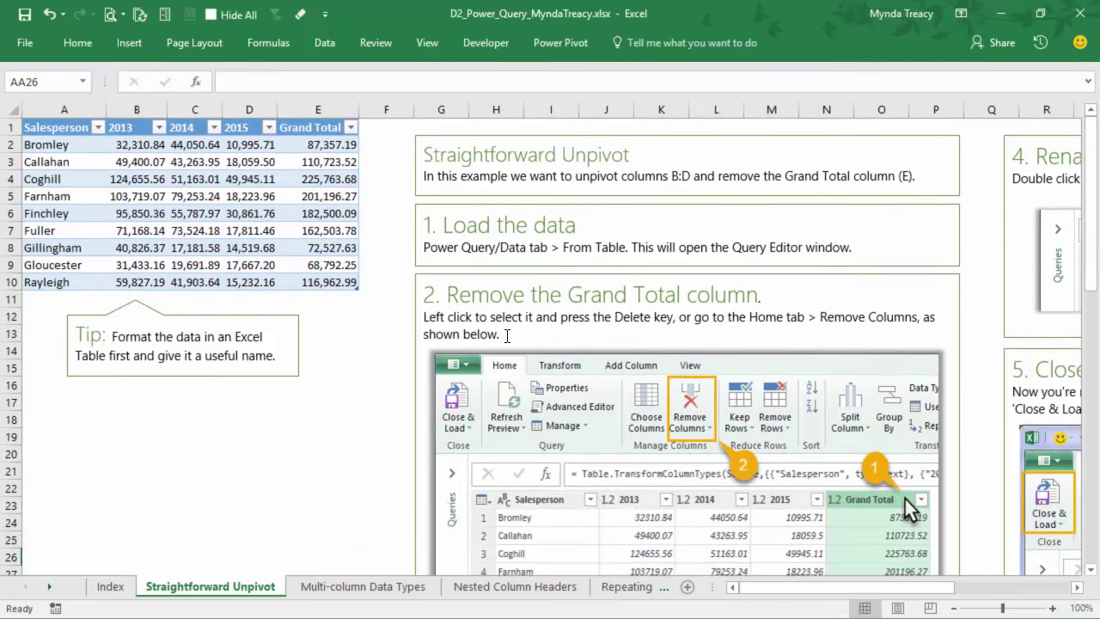
{"action": "left_click_drag", "start_coordinate": [779, 588], "coordinate": [844, 588]}
{"action": "scroll", "coordinate": [785, 468], "scroll_direction": "down", "scroll_amount": 5}
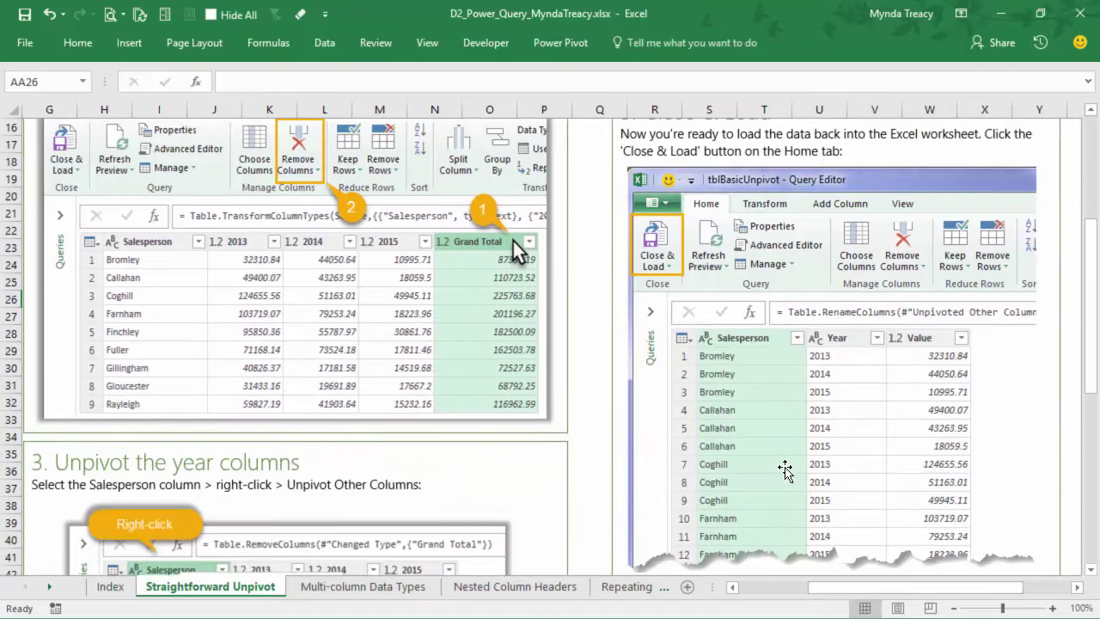
{"action": "scroll", "coordinate": [785, 469], "scroll_direction": "down", "scroll_amount": 5}
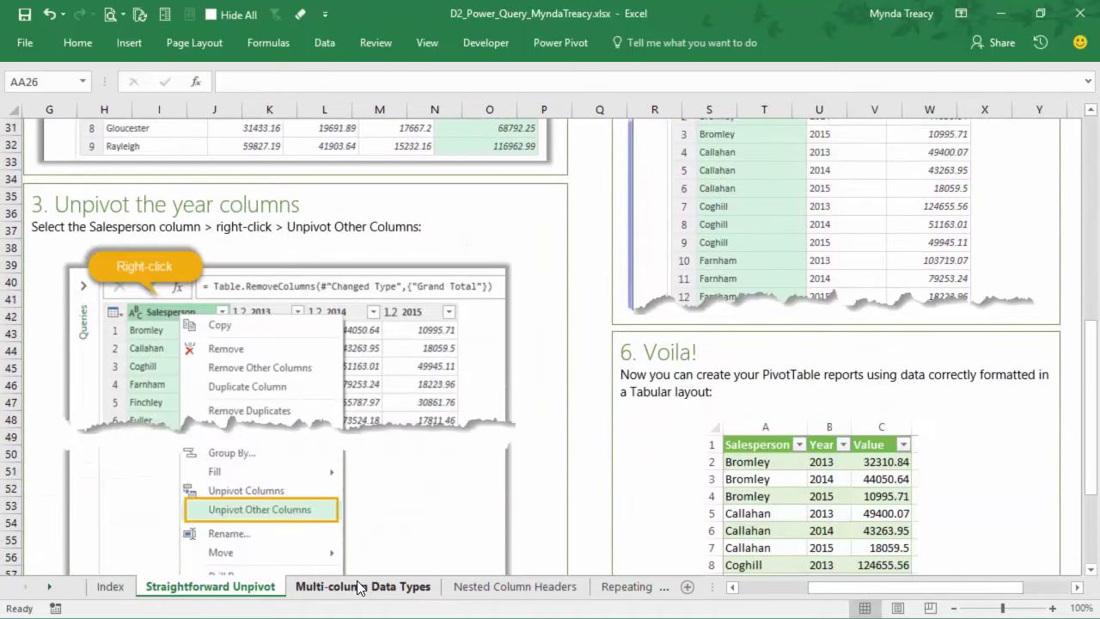
Step: Look over the instructions on the Multi-column Data Types, Nested Column Headers and Repeating Rows sheets
{"action": "left_click", "coordinate": [359, 587]}
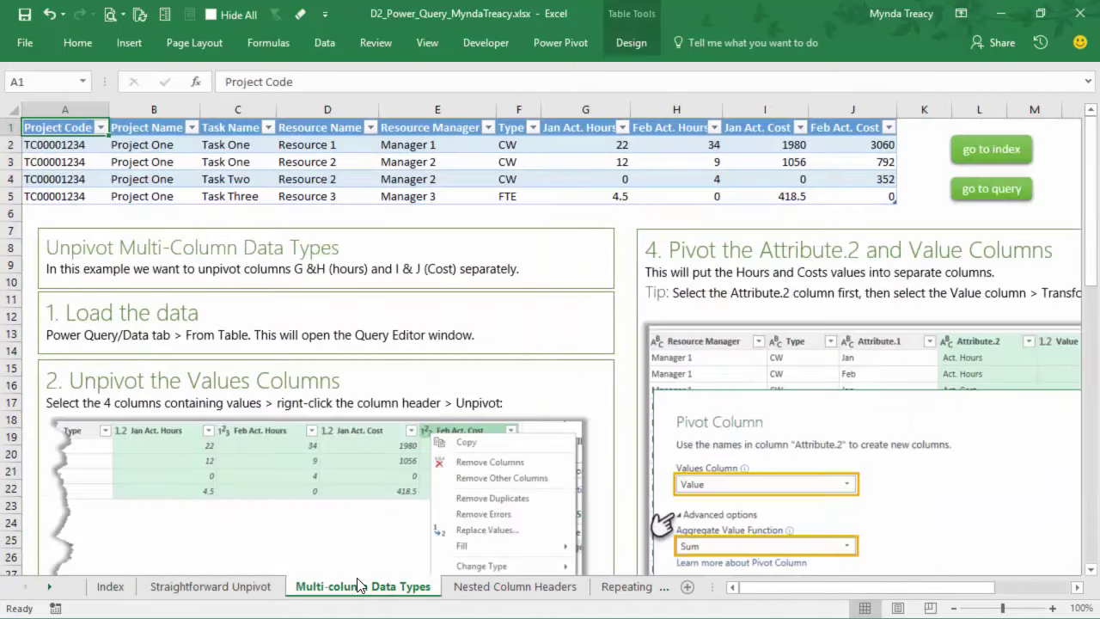
{"action": "left_click", "coordinate": [554, 588]}
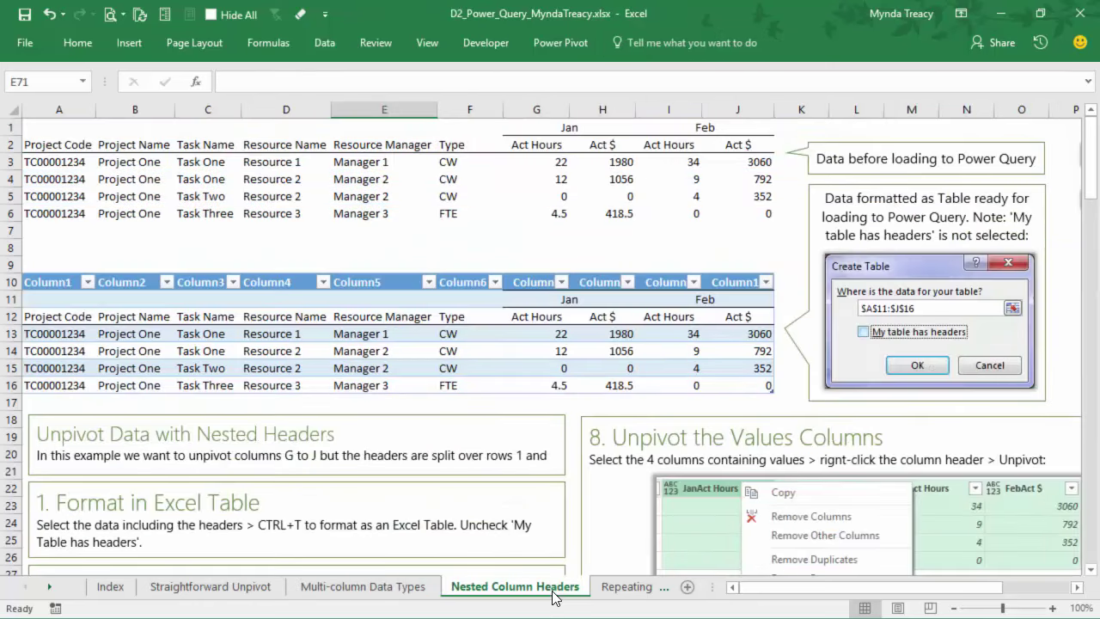
{"action": "left_click", "coordinate": [609, 588]}
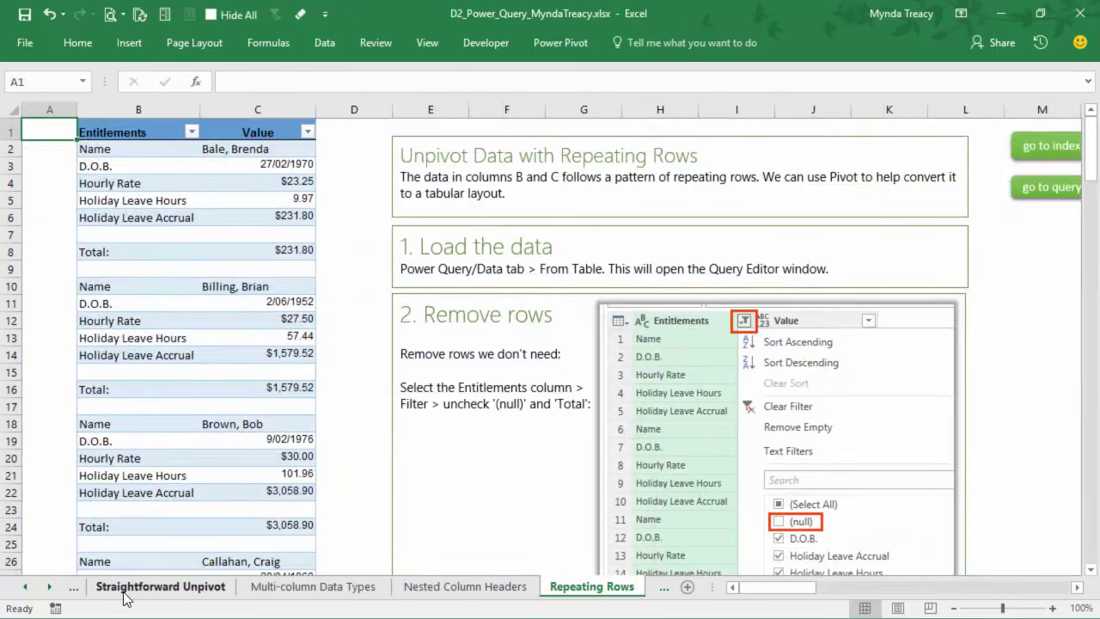
{"action": "left_click", "coordinate": [25, 586]}
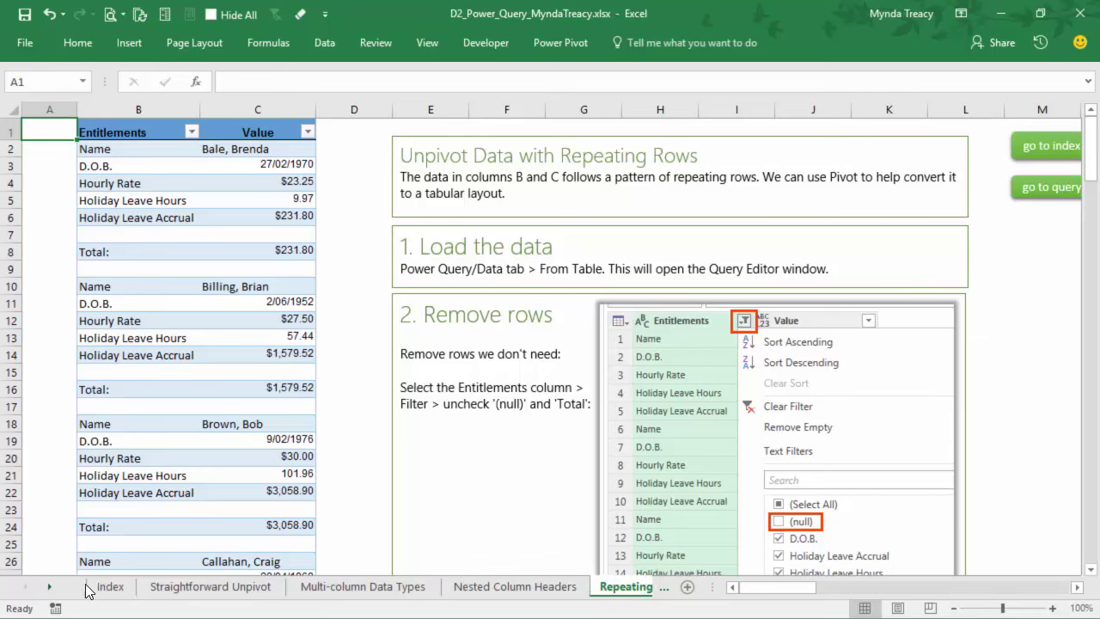